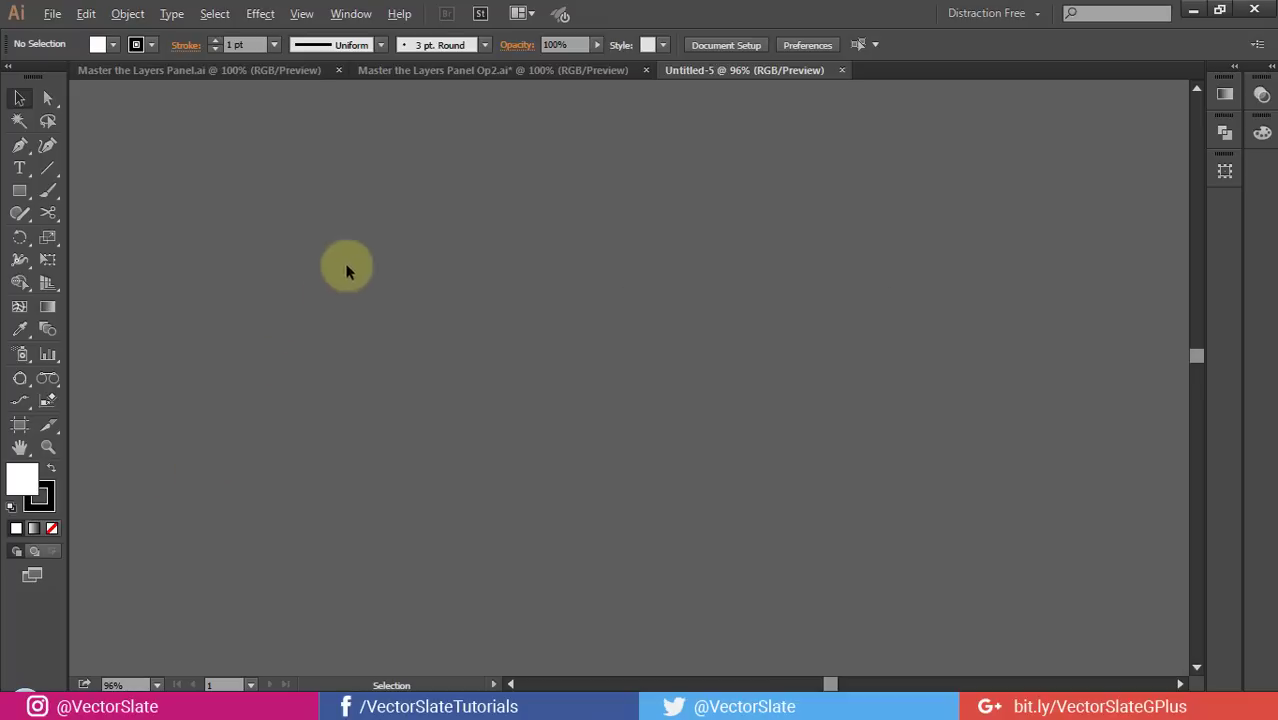
# - Switch from Untitled-5 to the Master the Layers Panel Op2.ai document with the 4×4 rounded-square grid
pyautogui.click(513, 78)
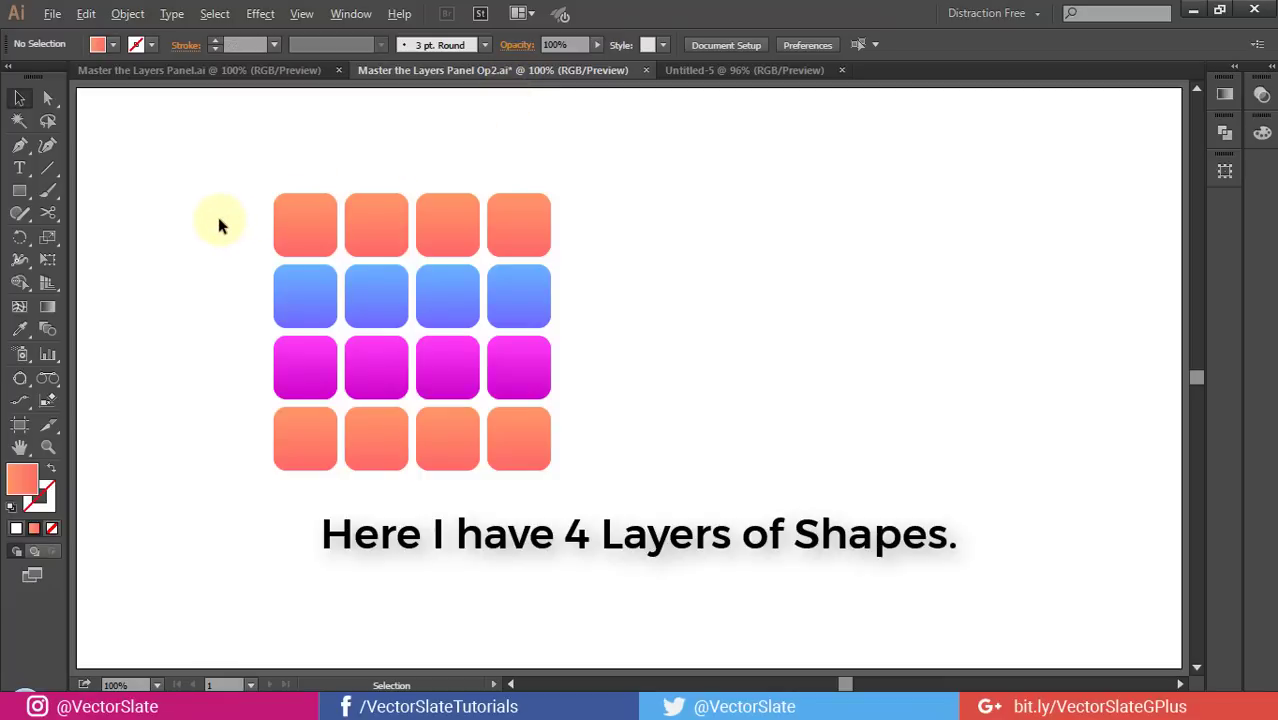
# - Show the Layers panel, then hide and reshow Layer 1's orange row and Layer 2's blue row
pyautogui.press('F7')
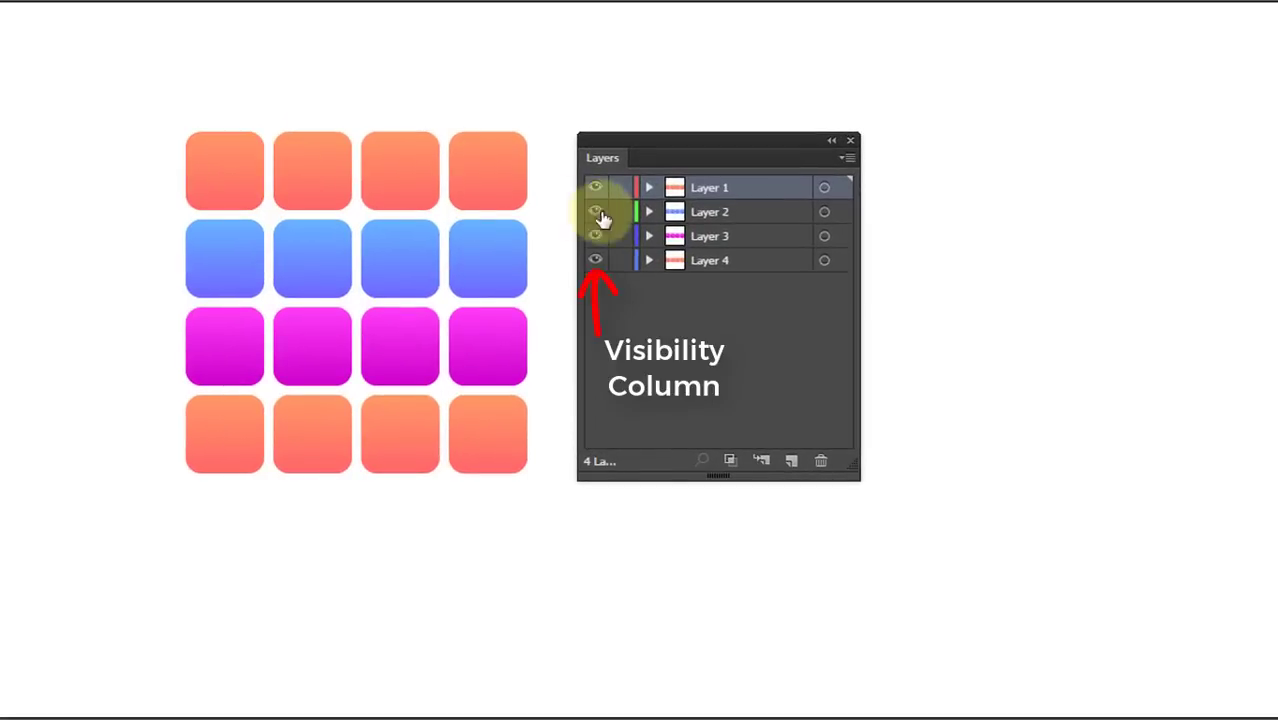
pyautogui.click(595, 188)
pyautogui.click(595, 189)
pyautogui.click(595, 212)
pyautogui.click(601, 214)
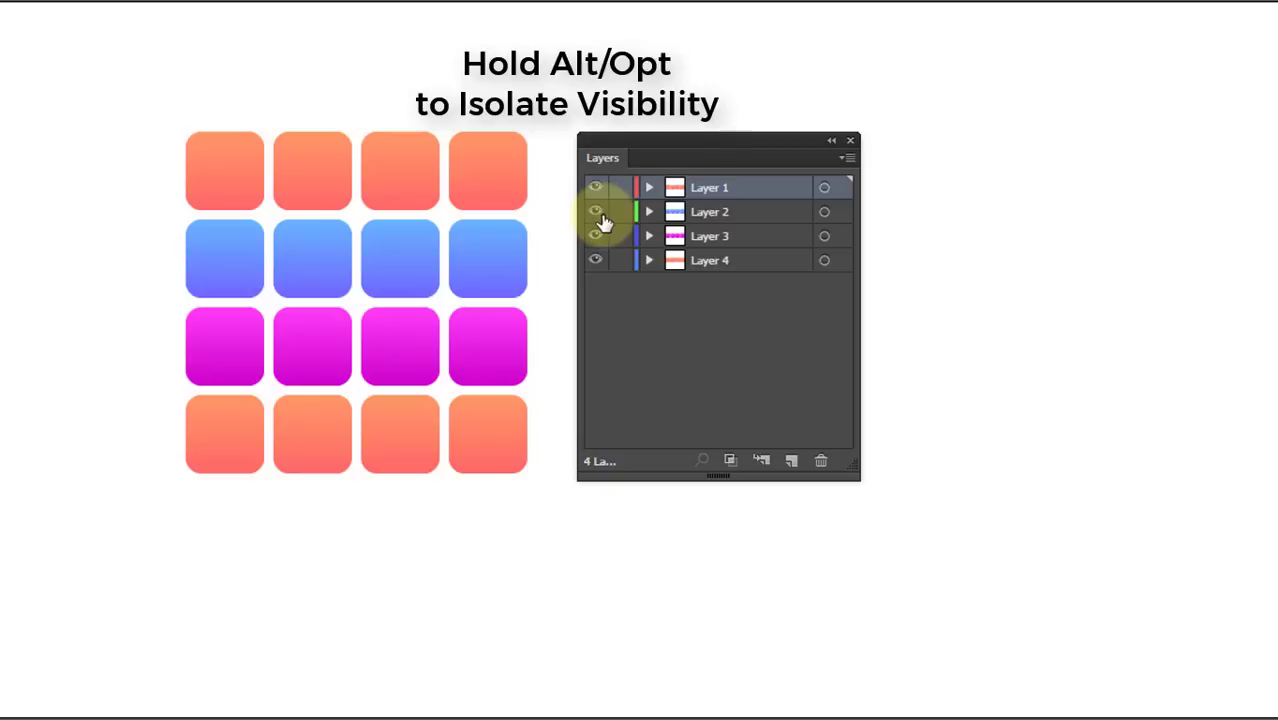
# - Alt-click eye icons to isolate Layer 2, then Layer 3, restoring all layers each time
pyautogui.keyDown('alt'); pyautogui.click(596, 213); pyautogui.keyUp('alt')
pyautogui.keyDown('alt'); pyautogui.click(596, 213); pyautogui.keyUp('alt')
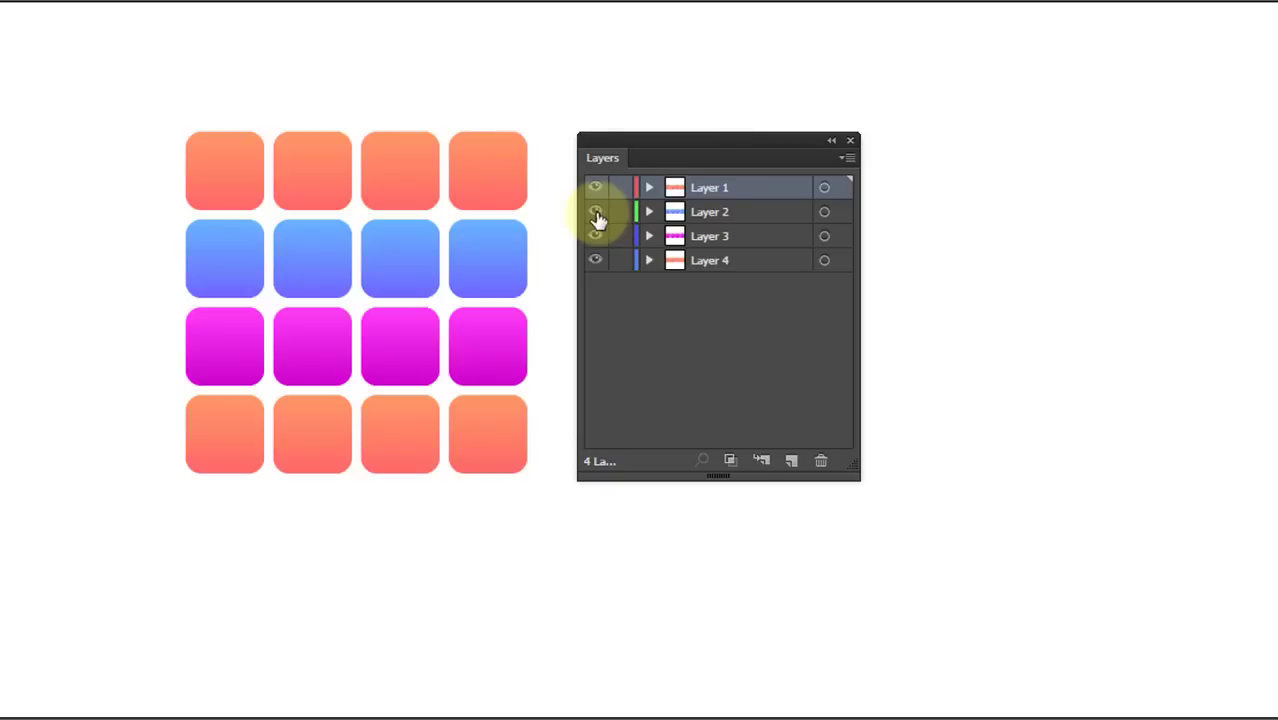
pyautogui.keyDown('alt'); pyautogui.click(596, 213); pyautogui.keyUp('alt')
pyautogui.keyDown('alt'); pyautogui.click(596, 216); pyautogui.keyUp('alt')
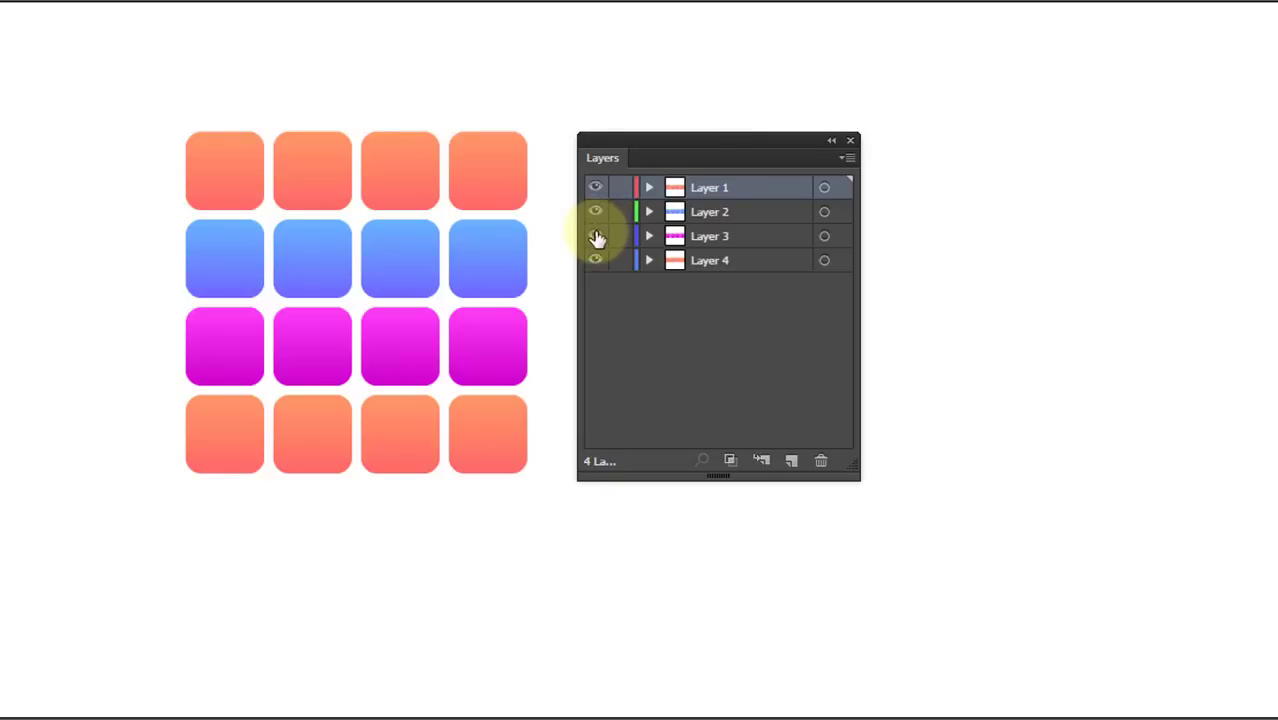
pyautogui.keyDown('alt'); pyautogui.click(596, 237); pyautogui.keyUp('alt')
pyautogui.keyDown('alt'); pyautogui.click(596, 237); pyautogui.keyUp('alt')
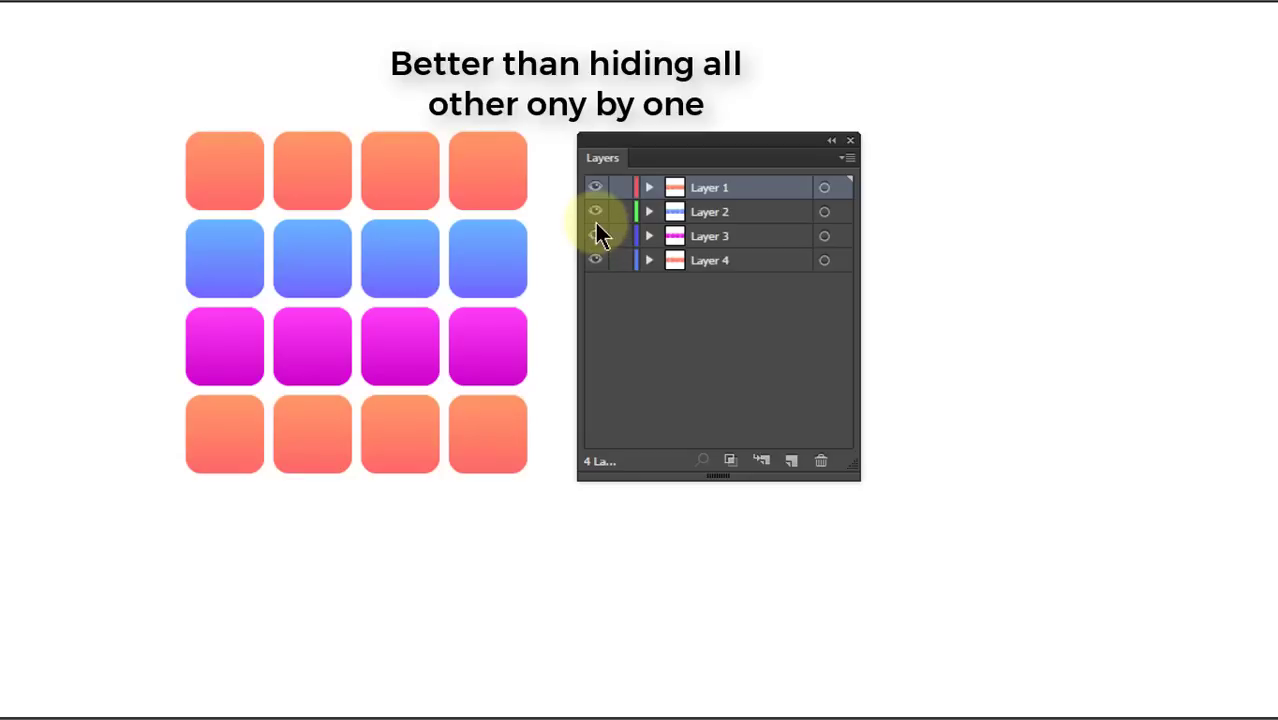
# - Drag down the eye column to hide Layers 1 and 2, hide Layer 4, then show them again
pyautogui.moveTo(596, 188); pyautogui.dragTo(596, 212)
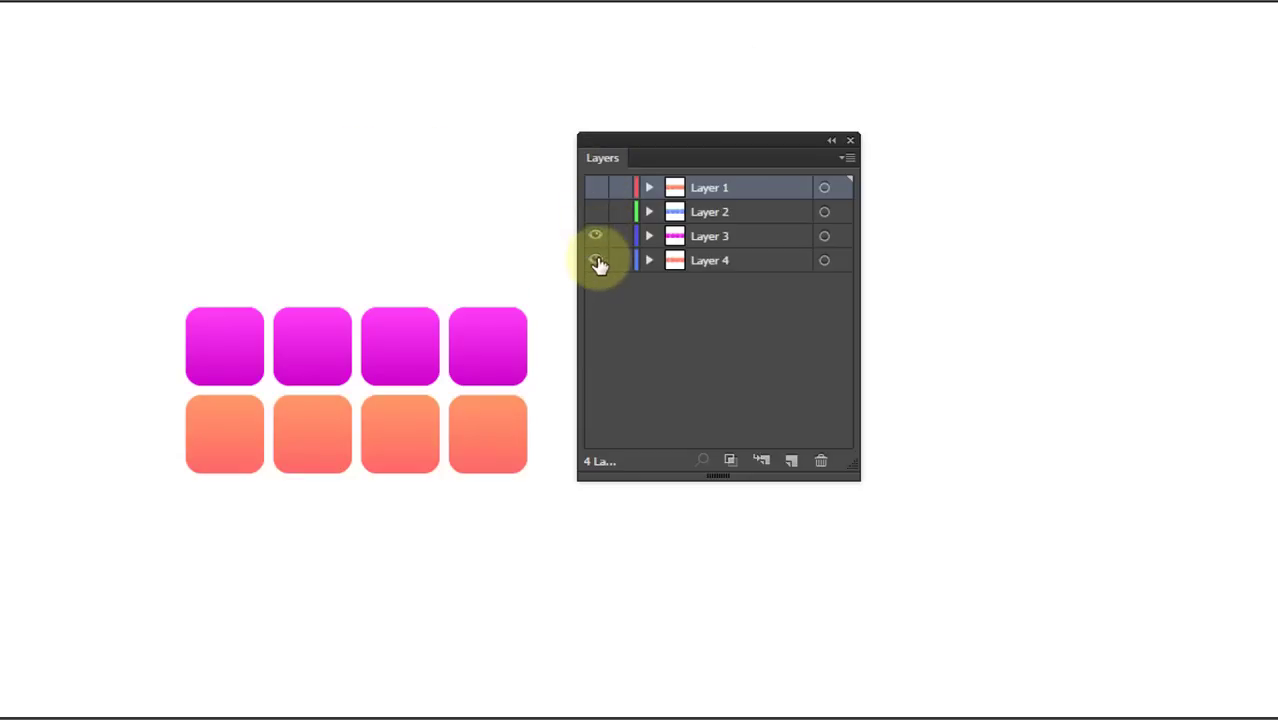
pyautogui.click(596, 261)
pyautogui.keyDown('alt'); pyautogui.click(595, 236); pyautogui.keyUp('alt')
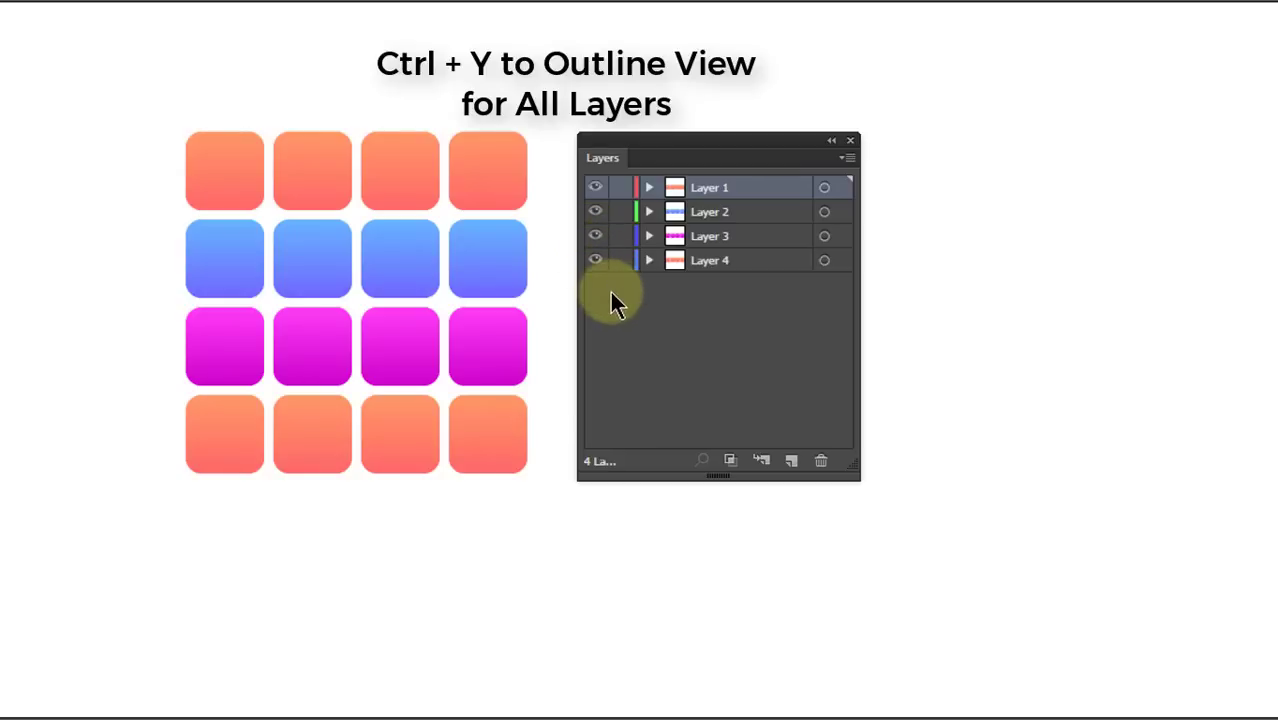
pyautogui.hotkey('ctrl', 'y')
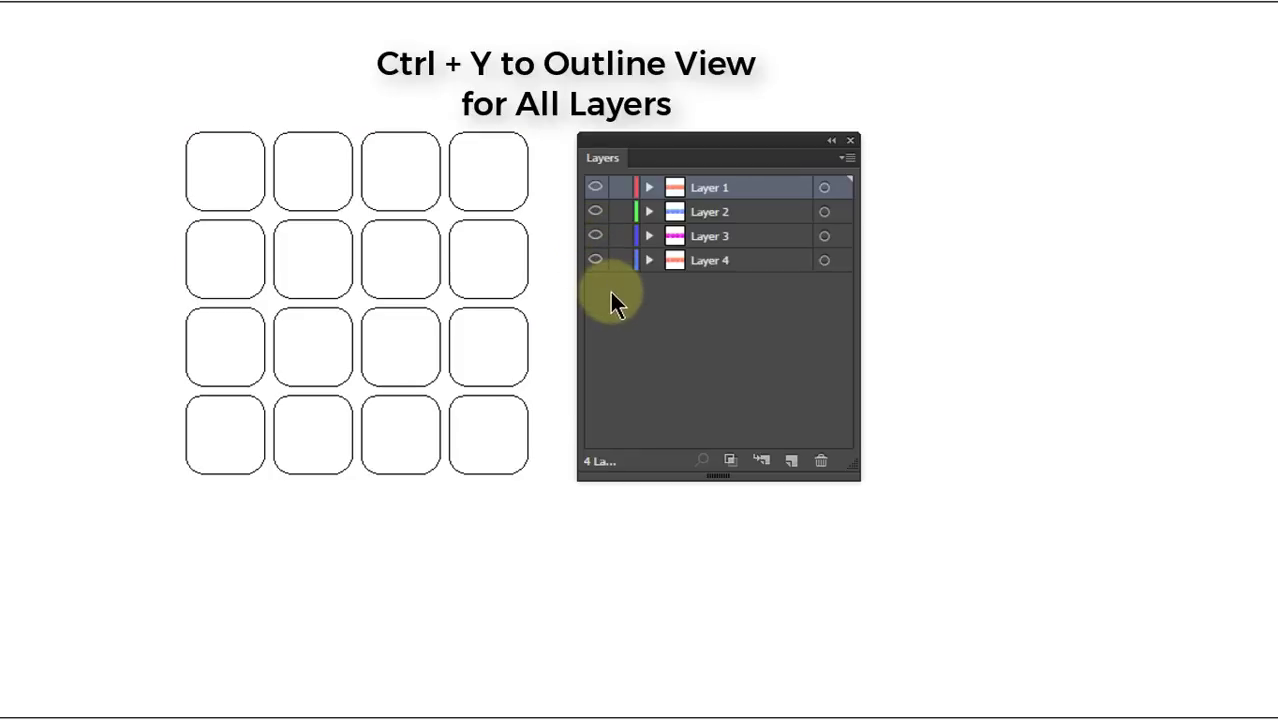
pyautogui.hotkey('ctrl', 'y')
pyautogui.hotkey('ctrl', 'y')
pyautogui.hotkey('ctrl', 'y')
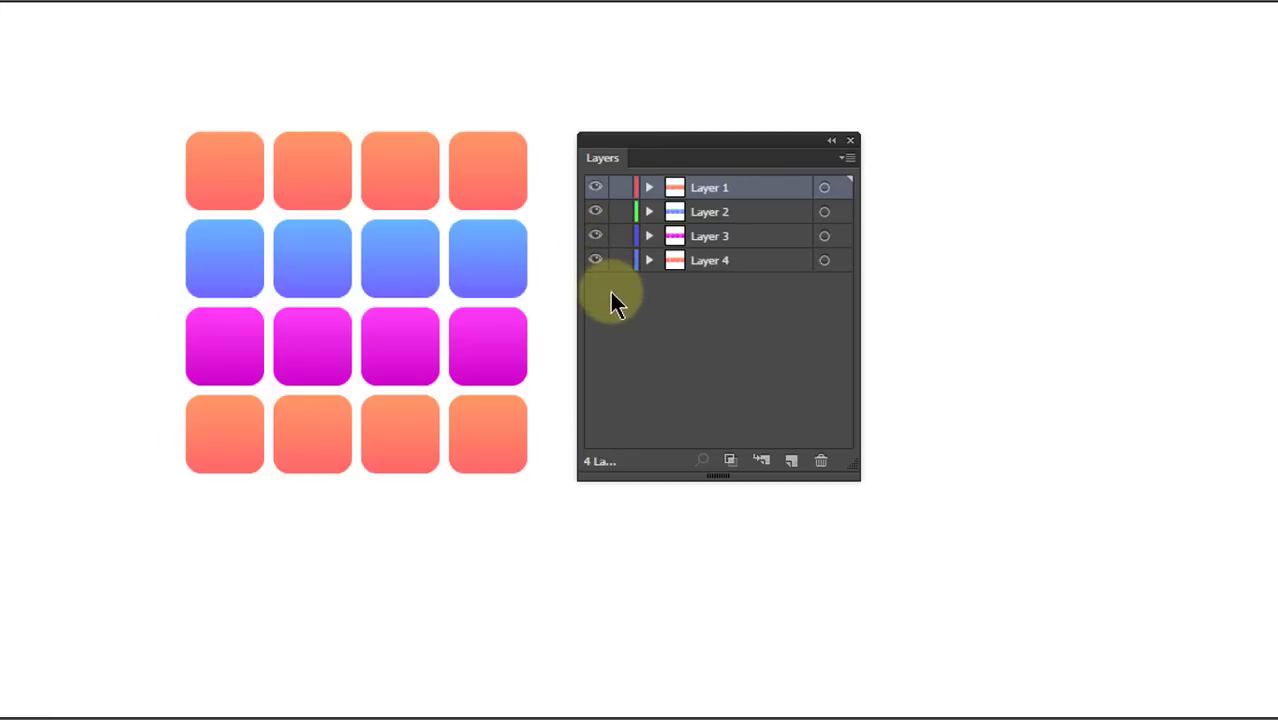
pyautogui.keyDown('ctrl'); pyautogui.click(595, 238); pyautogui.keyUp('ctrl')
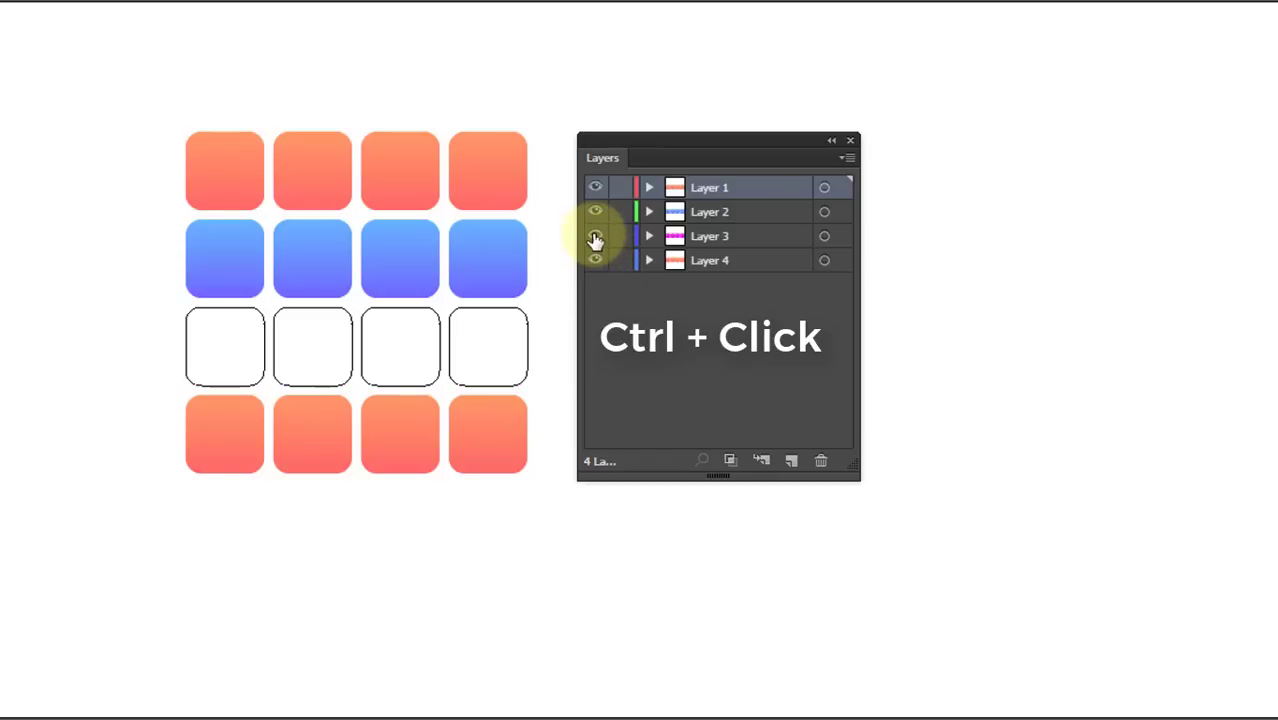
pyautogui.keyDown('ctrl'); pyautogui.click(595, 238); pyautogui.keyUp('ctrl')
pyautogui.keyDown('ctrl'); pyautogui.click(595, 238); pyautogui.keyUp('ctrl')
pyautogui.keyDown('ctrl'); pyautogui.click(595, 238); pyautogui.keyUp('ctrl')
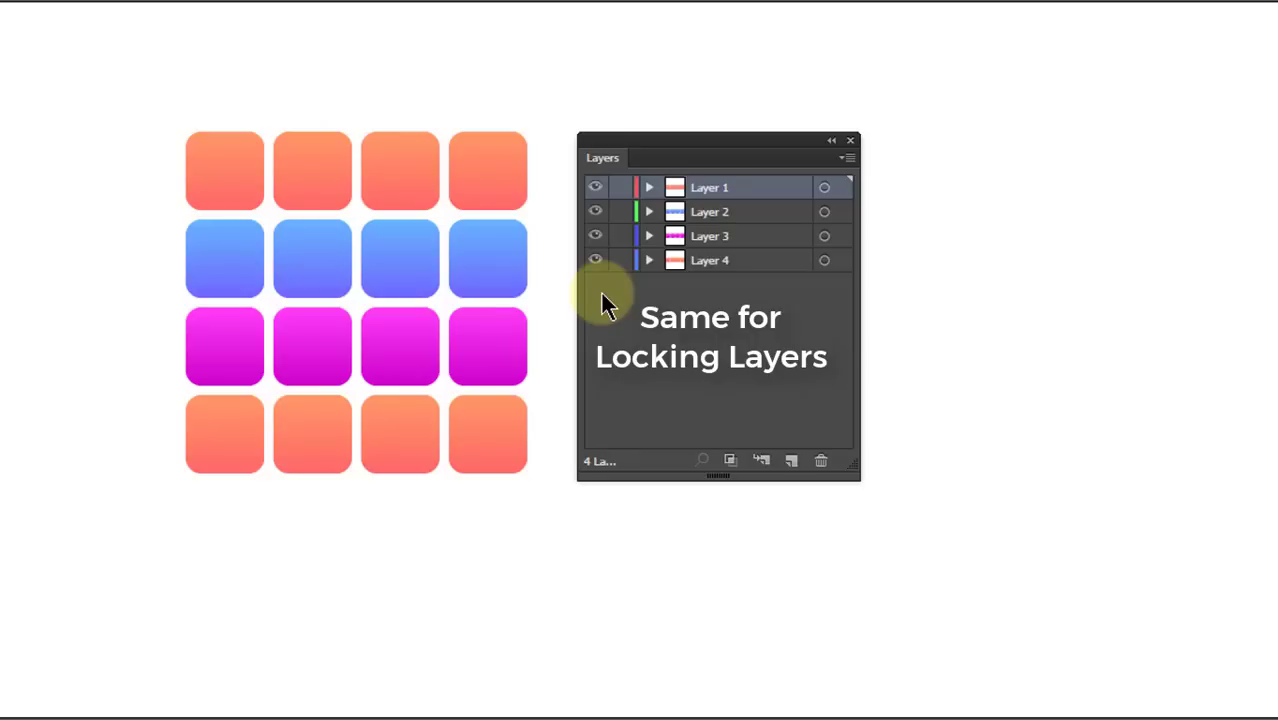
pyautogui.keyDown('alt'); pyautogui.click(620, 238); pyautogui.keyUp('alt')
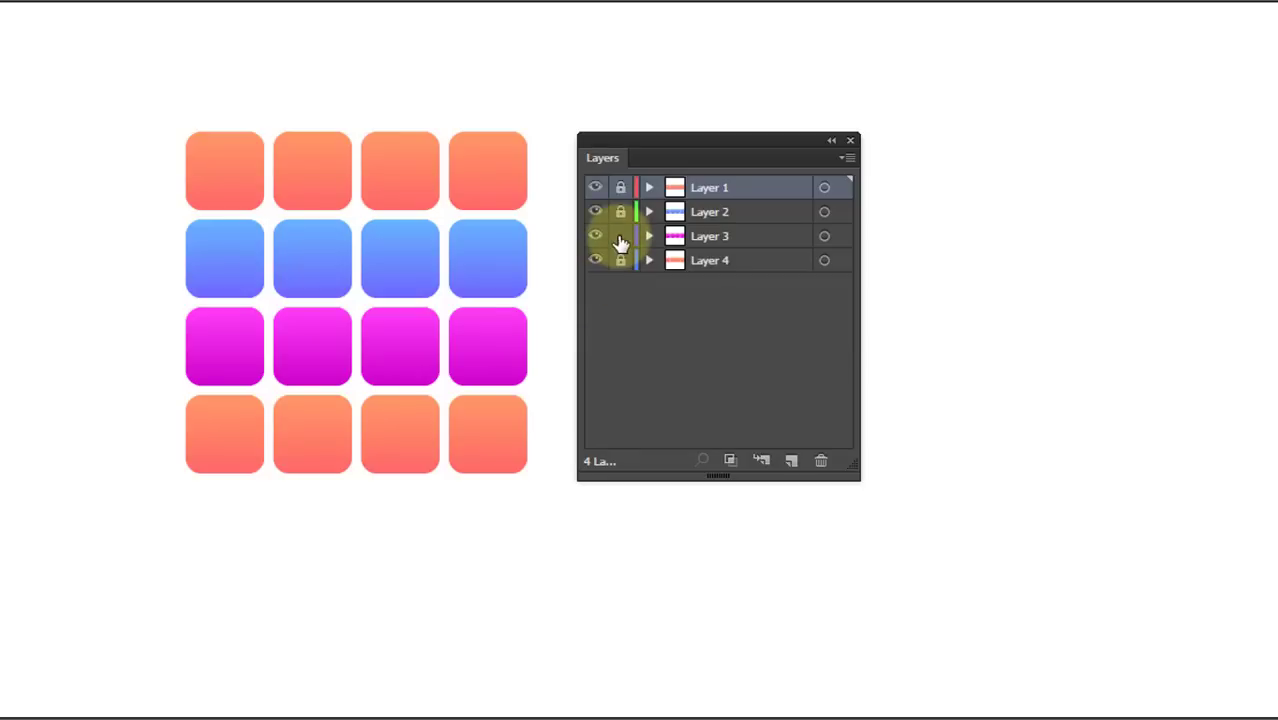
pyautogui.keyDown('alt'); pyautogui.click(621, 238); pyautogui.keyUp('alt')
pyautogui.keyDown('alt'); pyautogui.click(620, 190); pyautogui.keyUp('alt')
pyautogui.keyDown('alt'); pyautogui.click(620, 192); pyautogui.keyUp('alt')
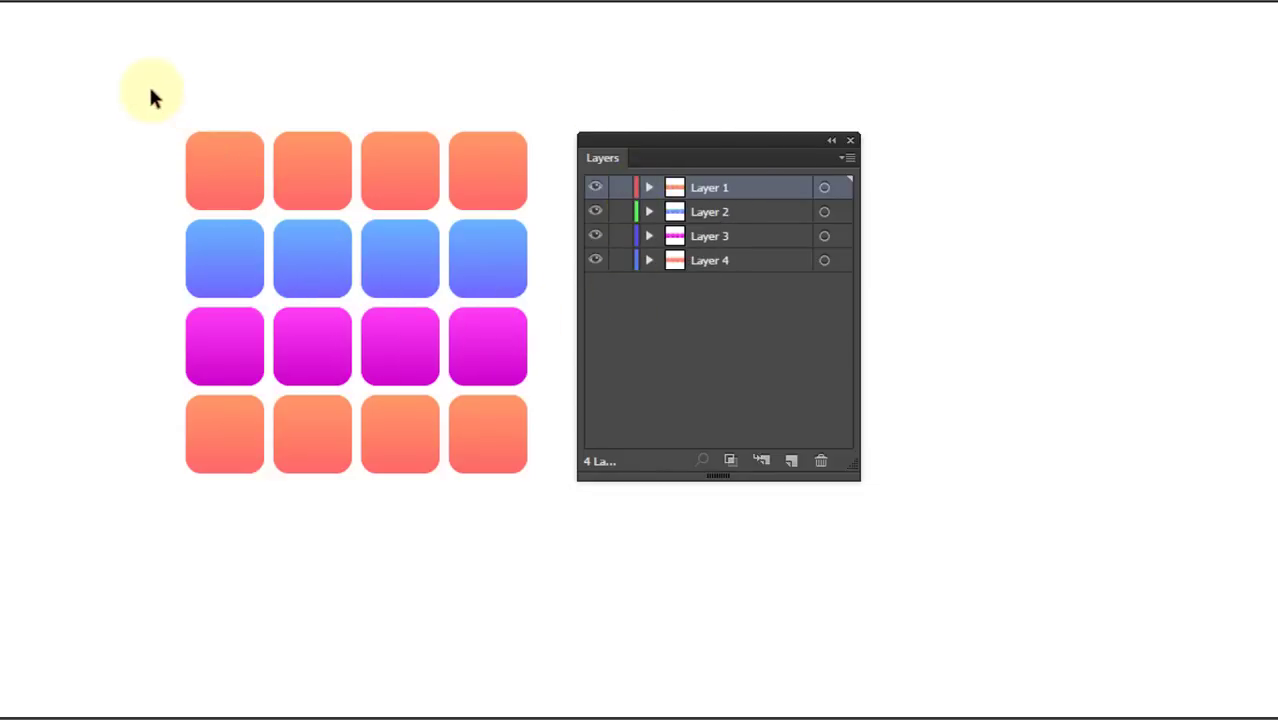
# - Change Layer 1's colour from Light Red to Black and check the top row's black selection edges
pyautogui.moveTo(152, 95); pyautogui.dragTo(534, 505)
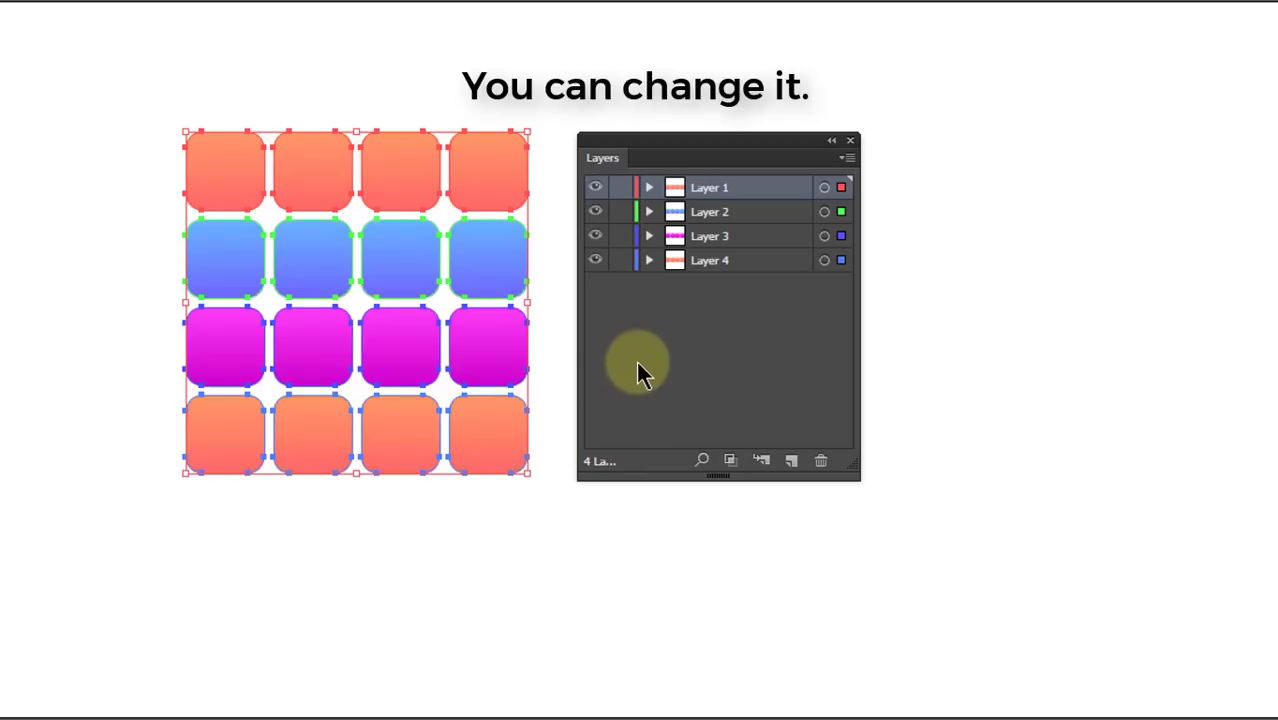
pyautogui.click(553, 257)
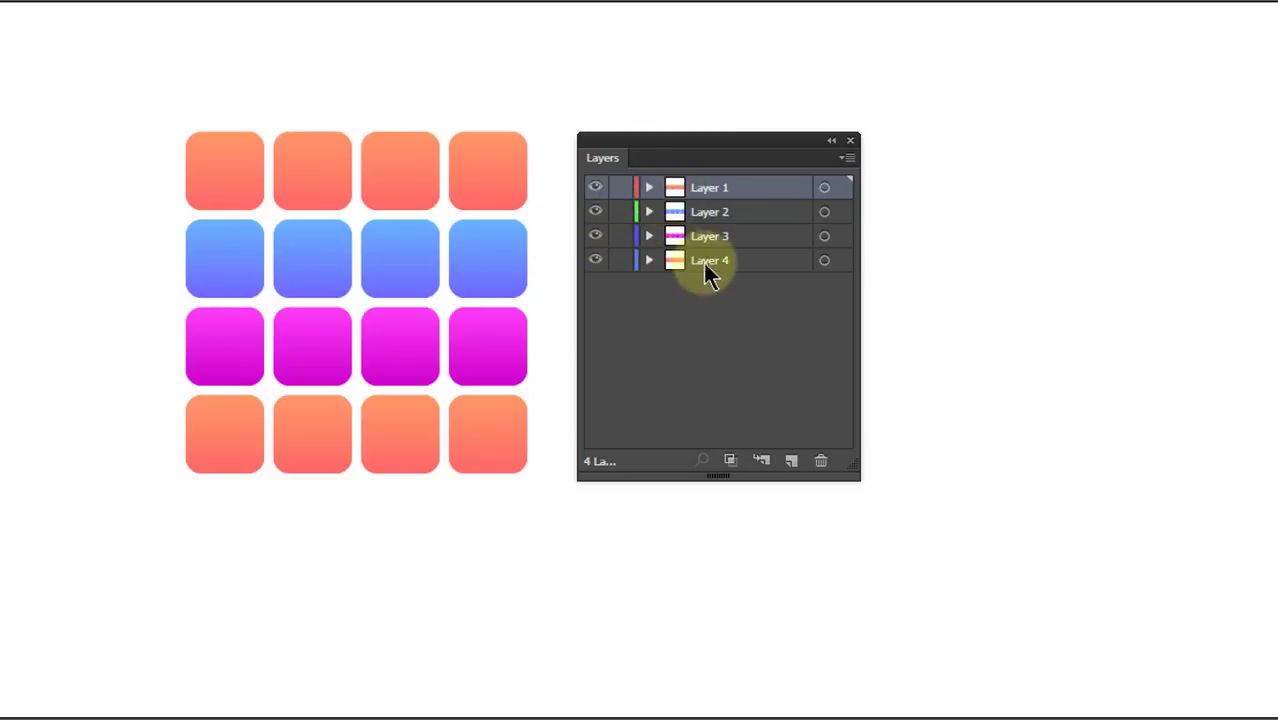
pyautogui.doubleClick(771, 189)
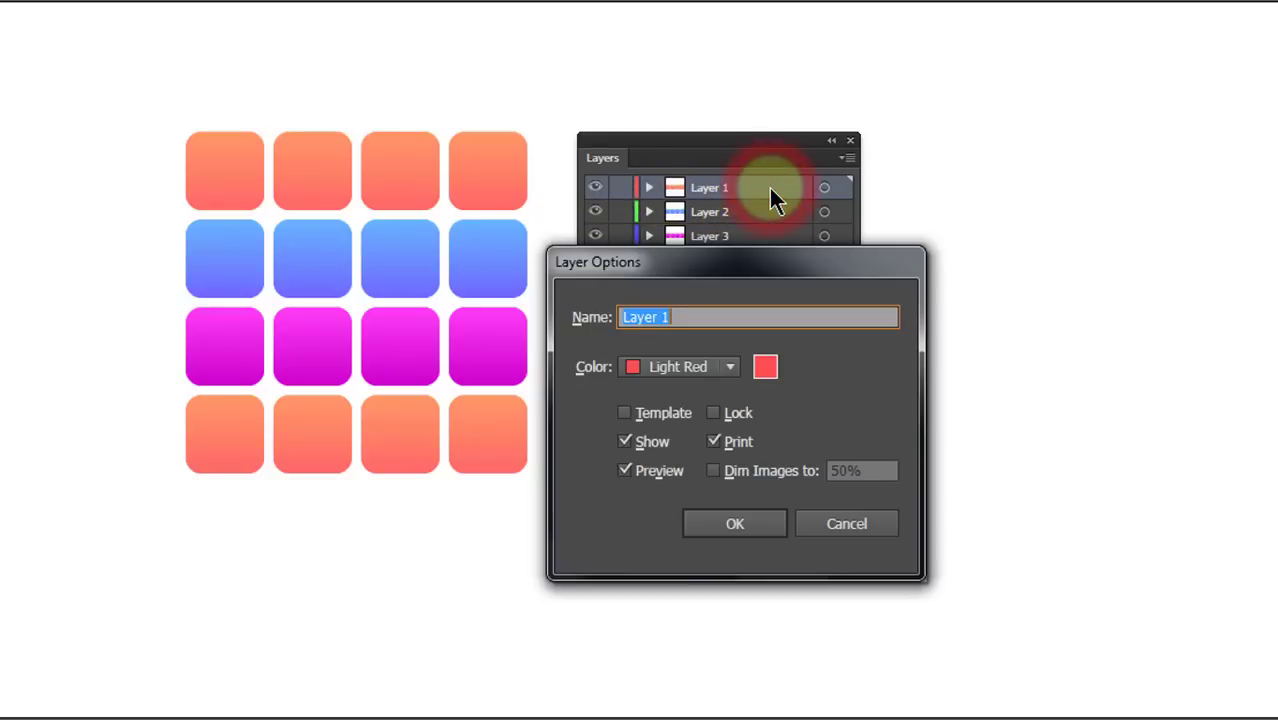
pyautogui.click(678, 370)
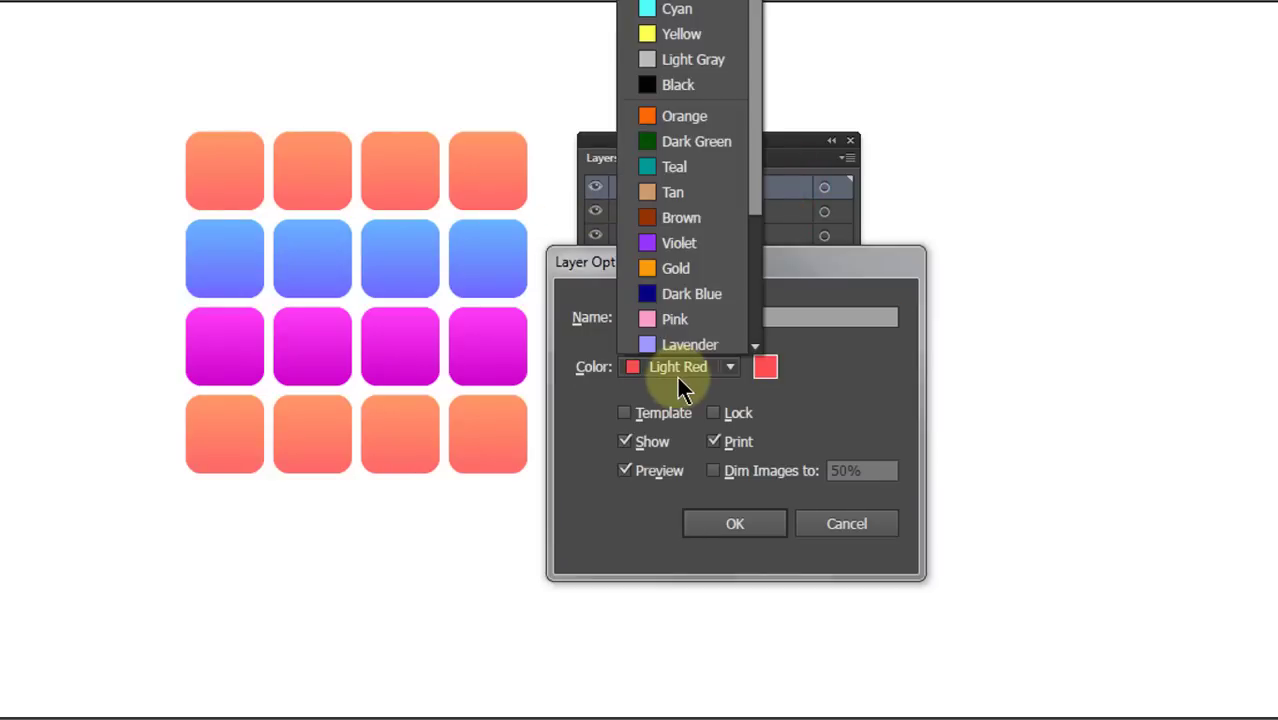
pyautogui.click(668, 88)
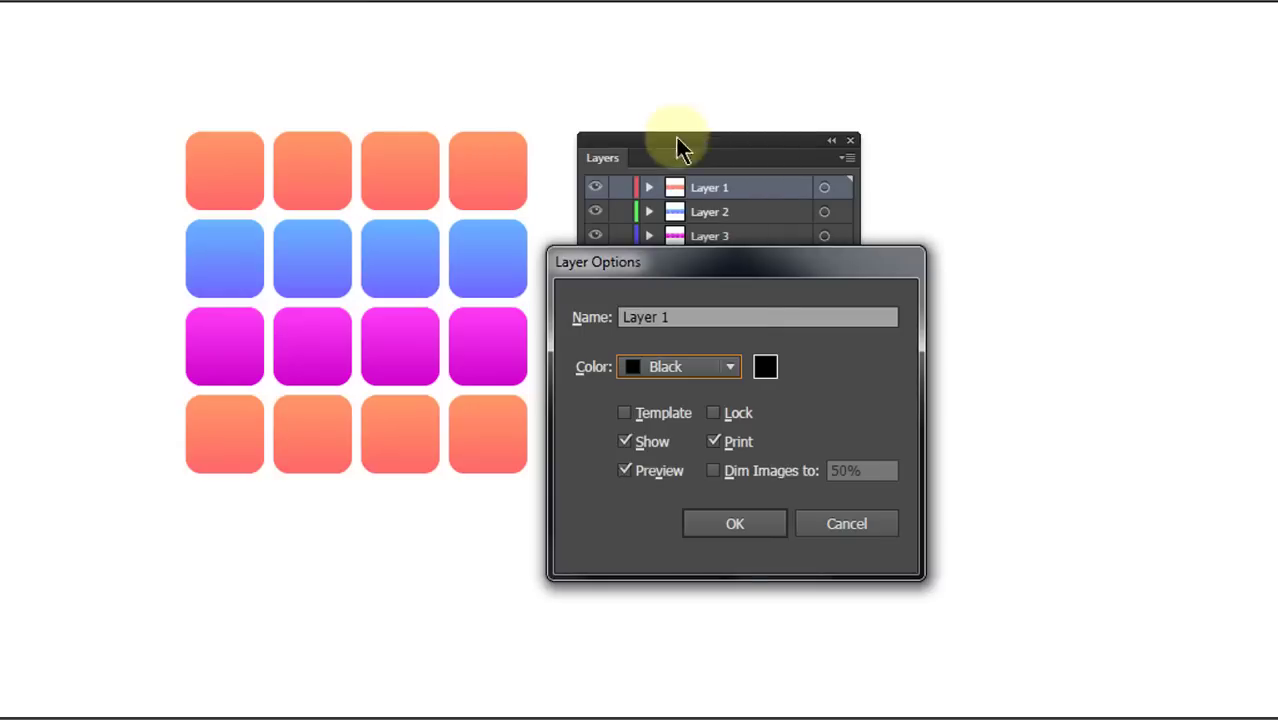
pyautogui.click(727, 524)
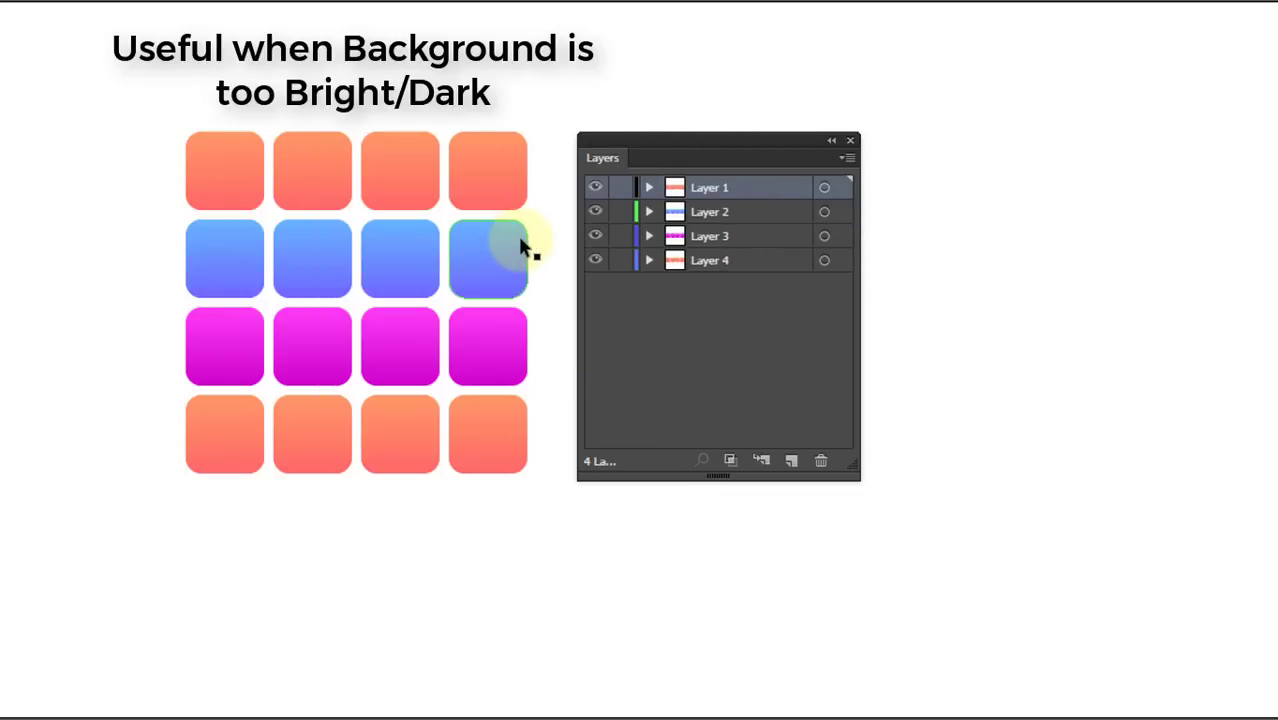
pyautogui.moveTo(556, 150); pyautogui.dragTo(157, 174)
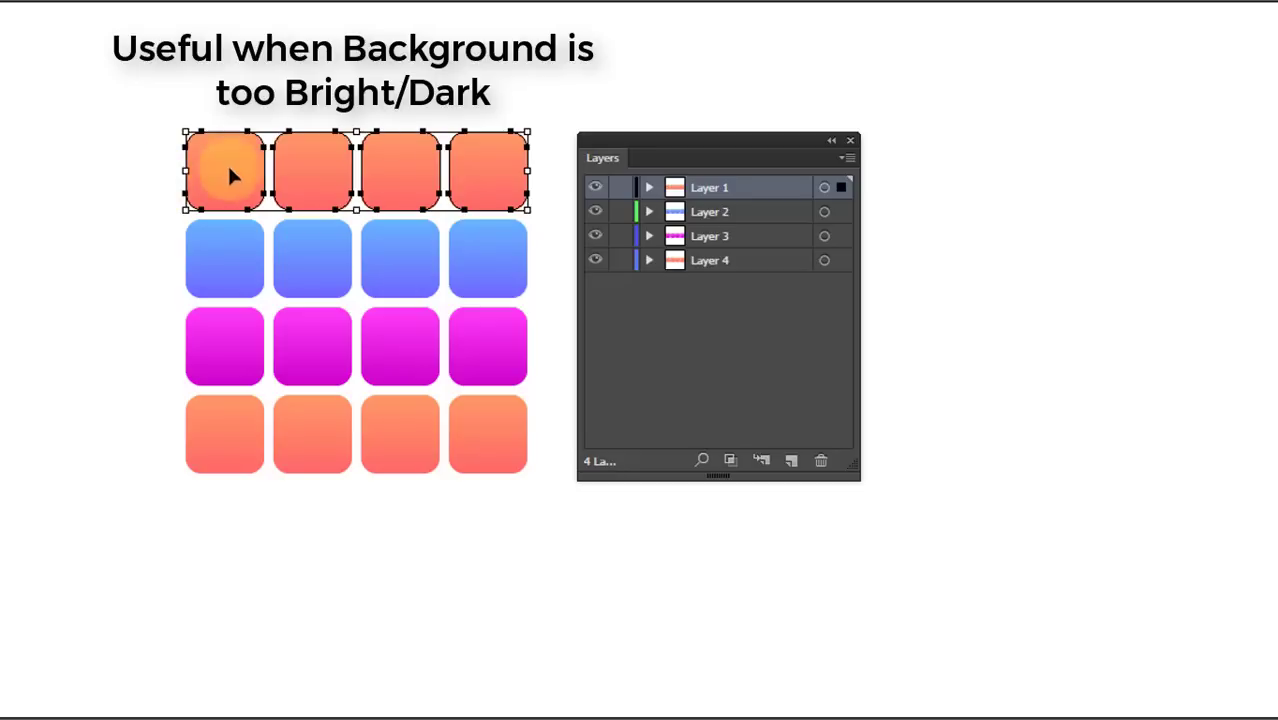
pyautogui.click(553, 270)
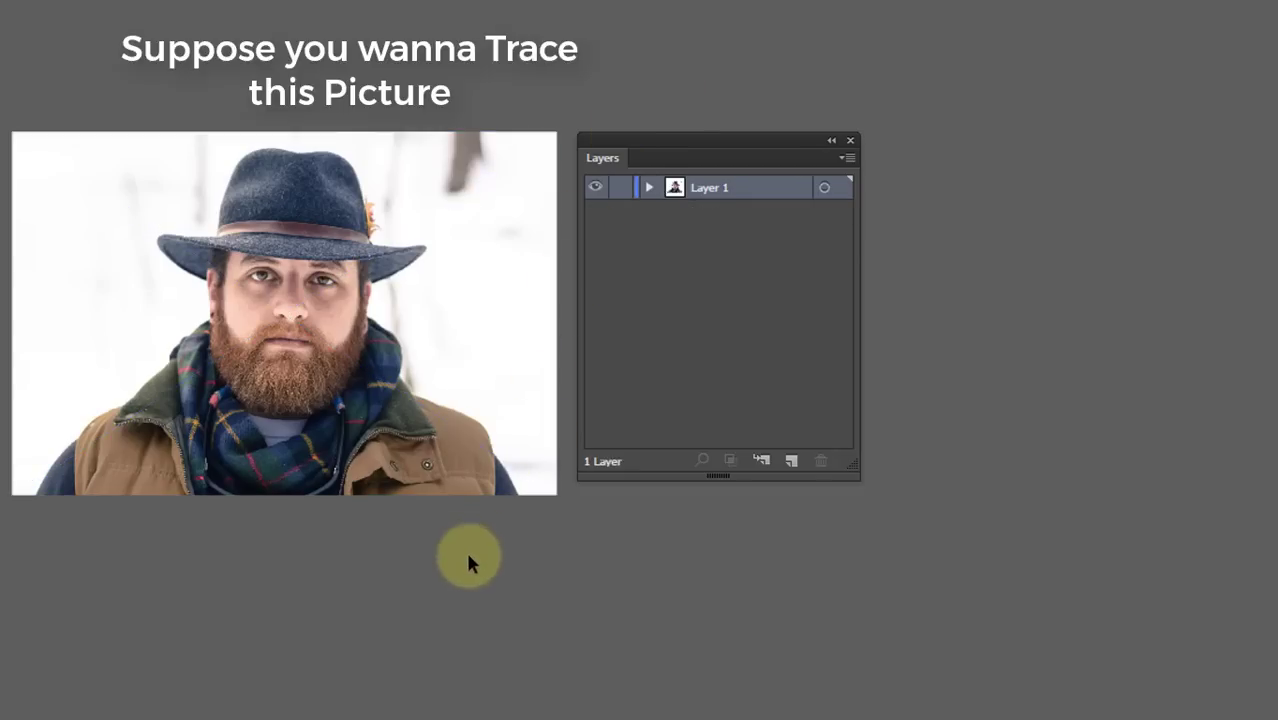
# - Make the photo's Layer 1 a template layer with images dimmed to 30%
pyautogui.click(384, 148)
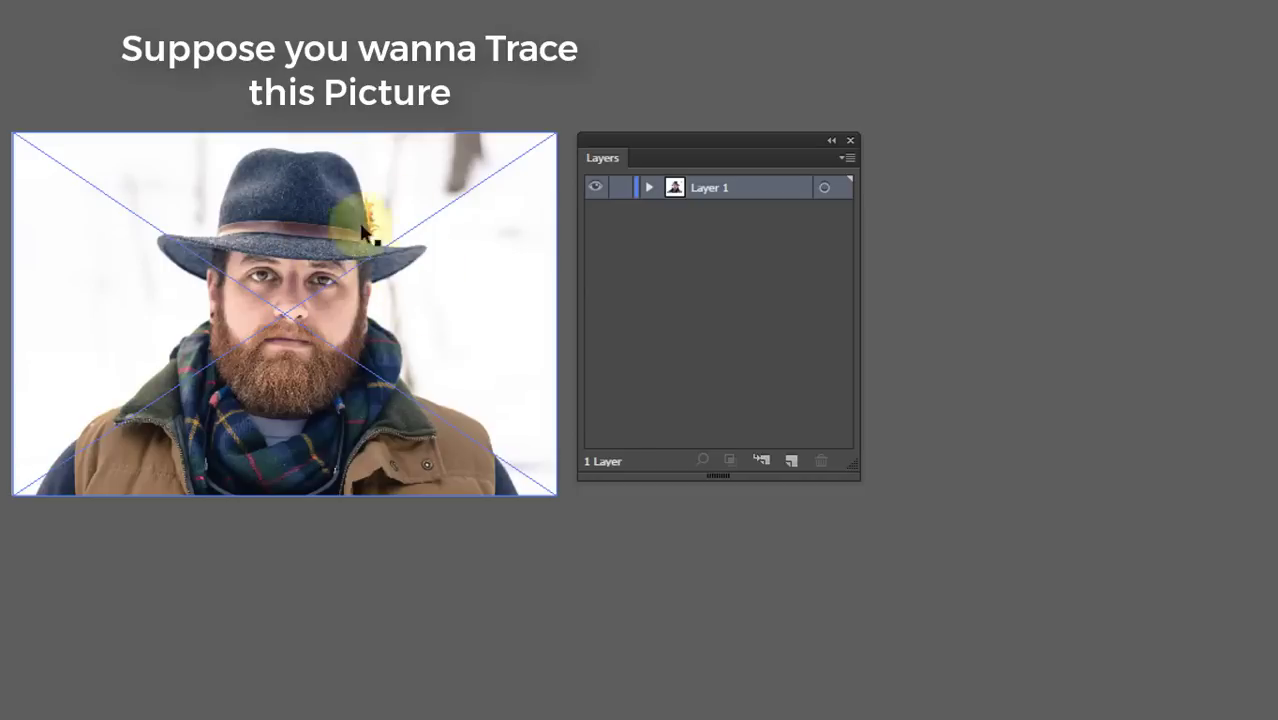
pyautogui.click(566, 152)
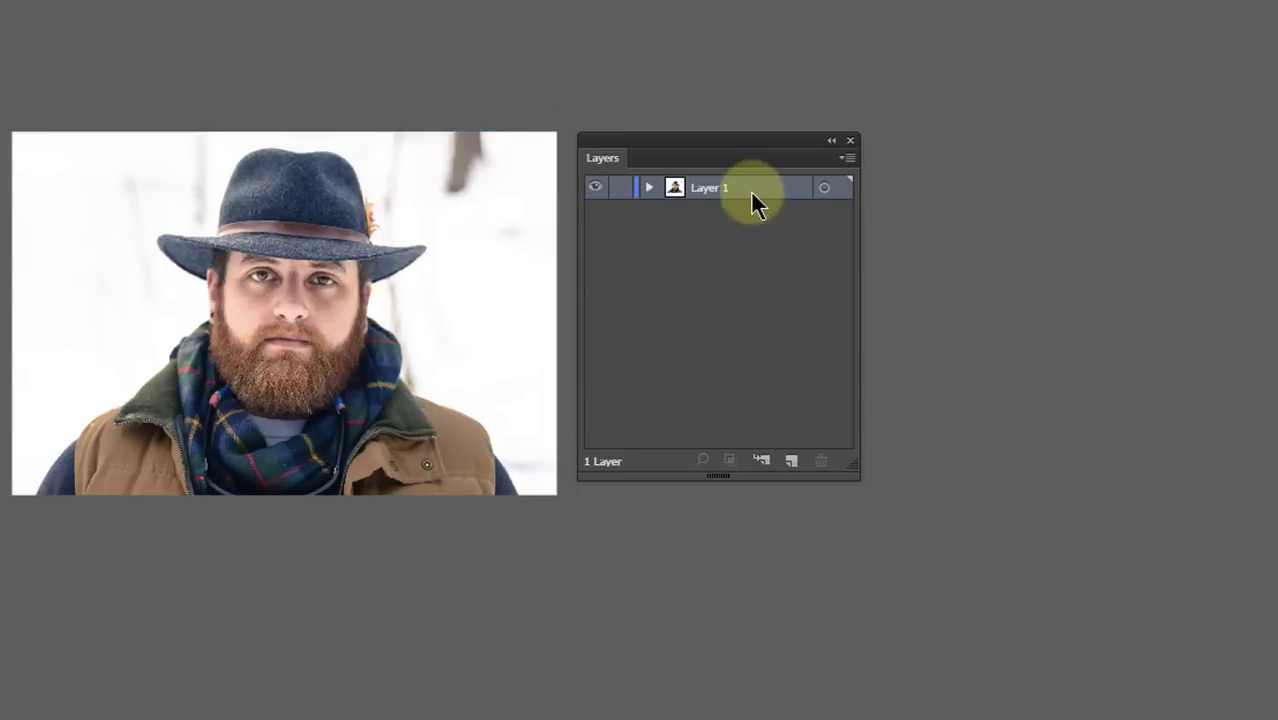
pyautogui.click(650, 189)
pyautogui.click(716, 213)
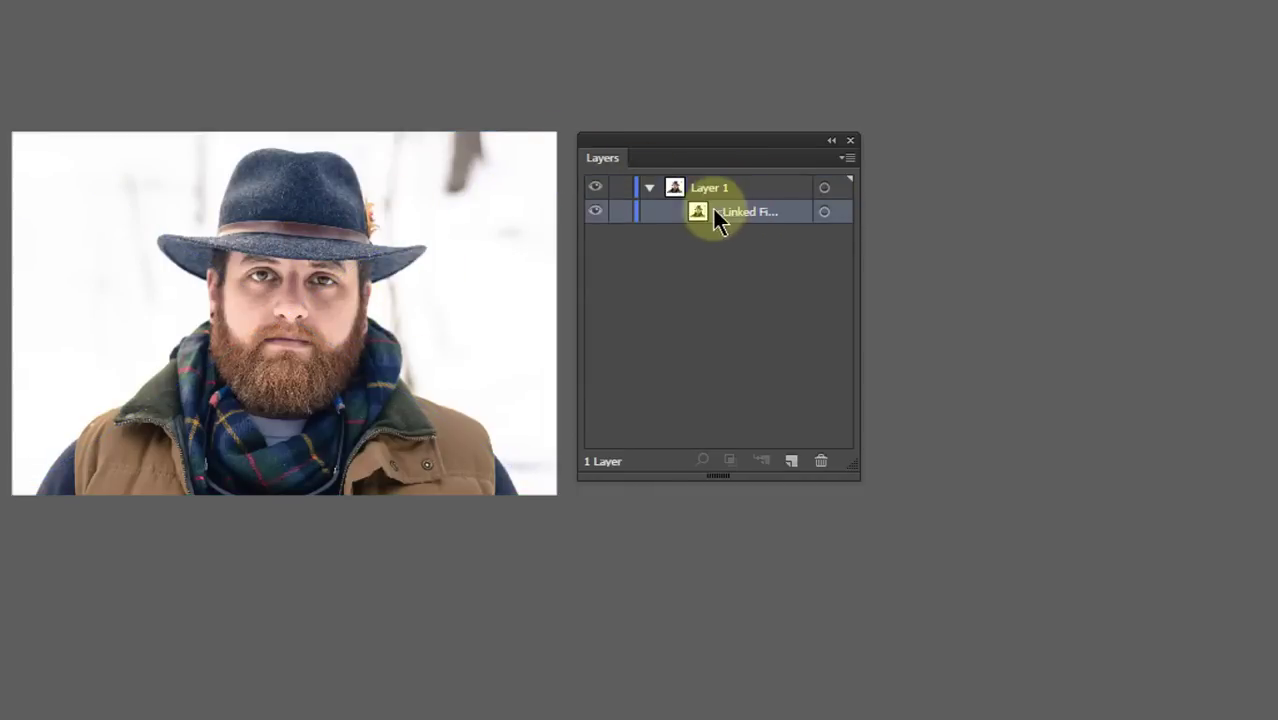
pyautogui.doubleClick(769, 196)
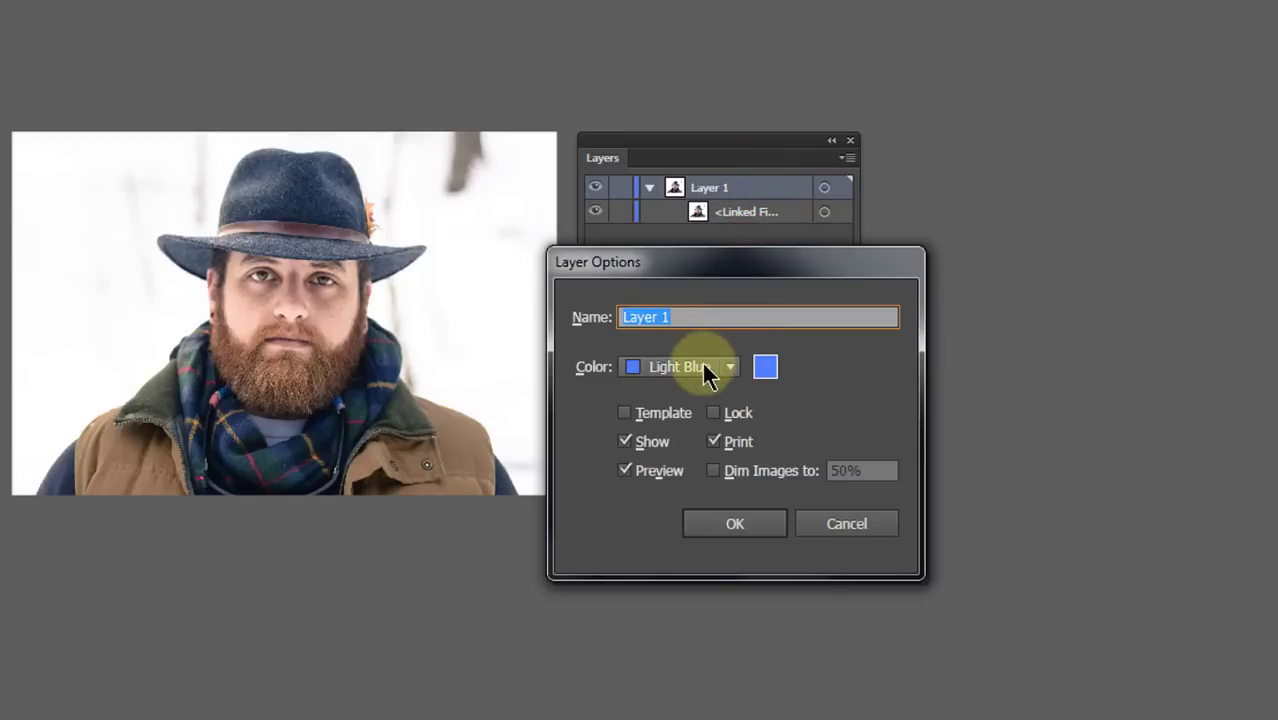
pyautogui.click(625, 412)
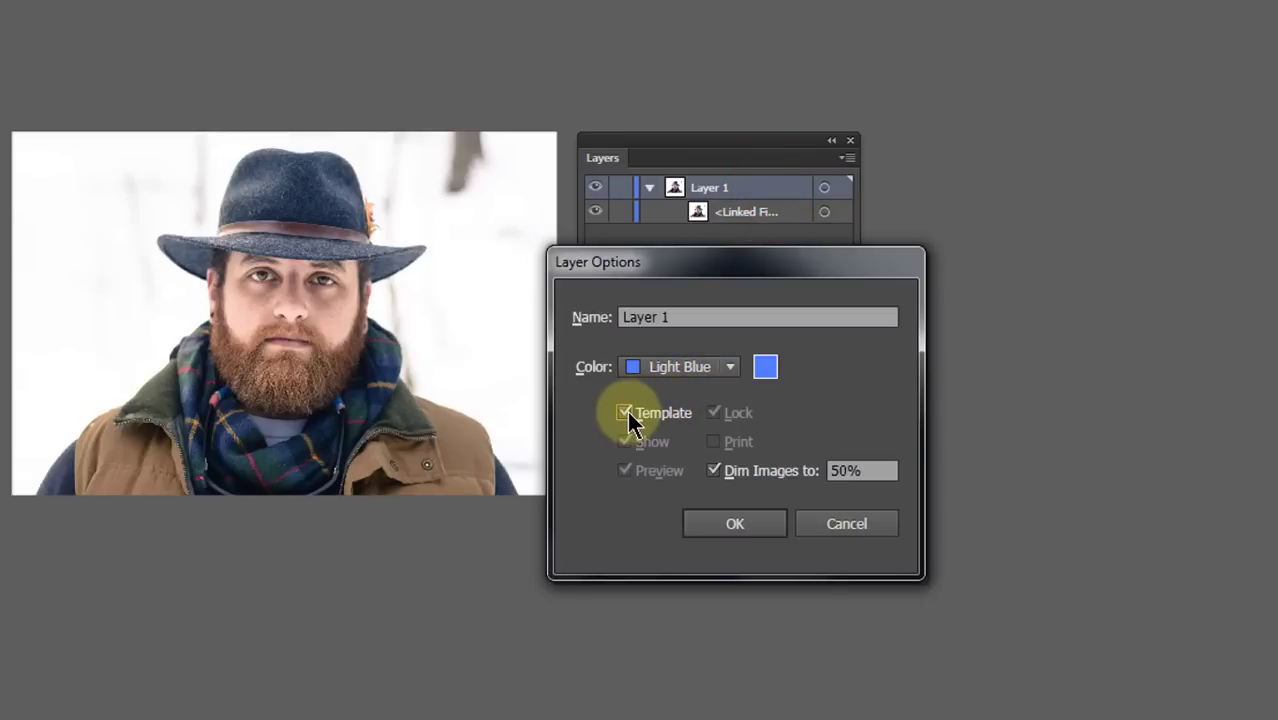
pyautogui.doubleClick(858, 471)
pyautogui.doubleClick(863, 471)
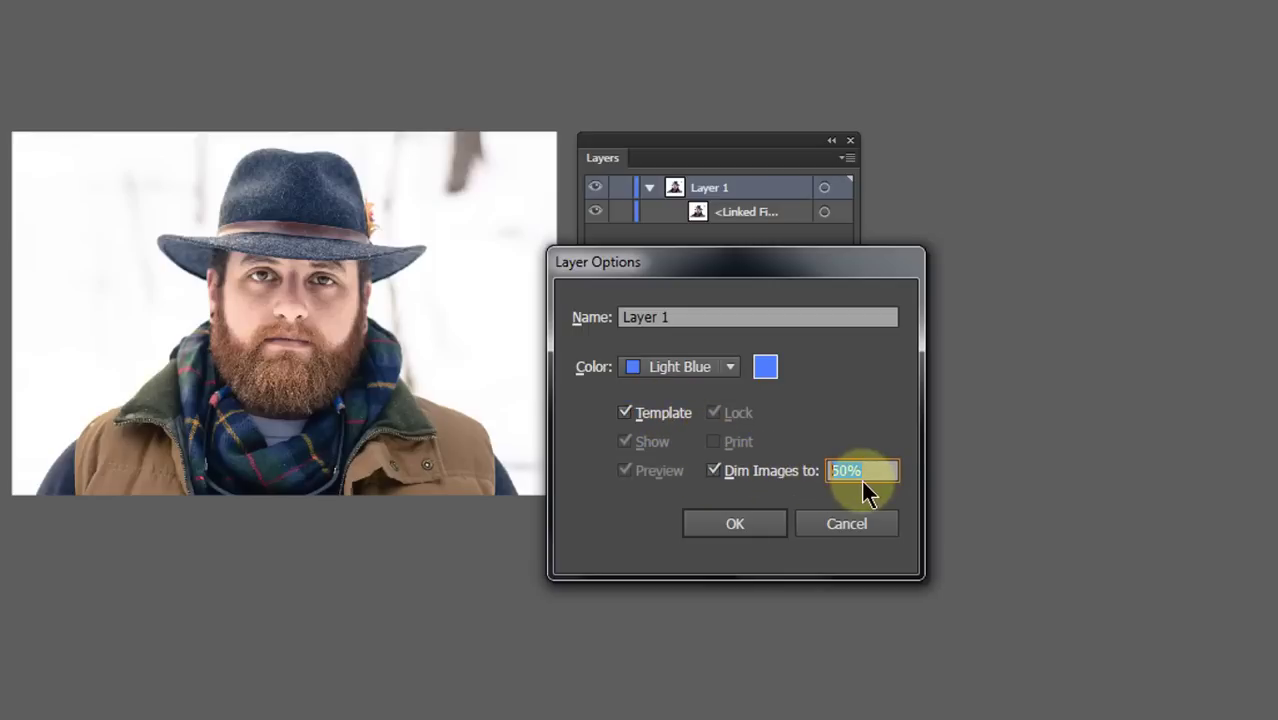
pyautogui.write('30')
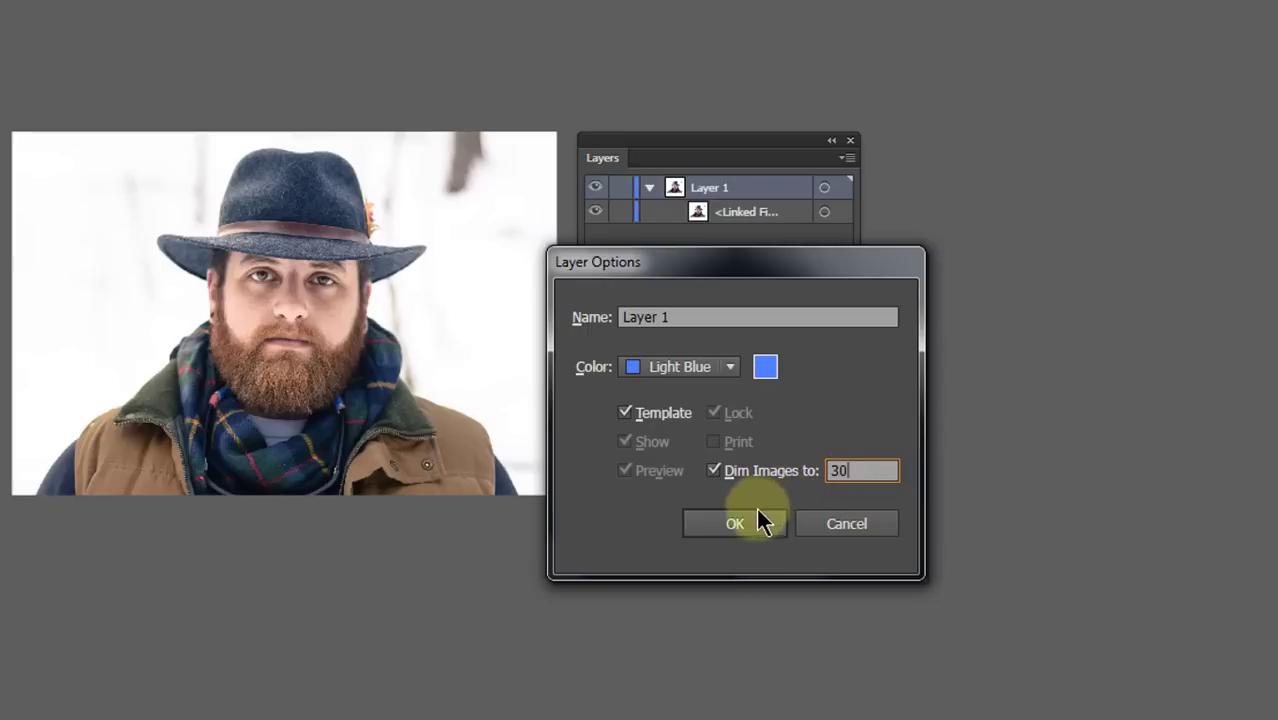
pyautogui.click(737, 520)
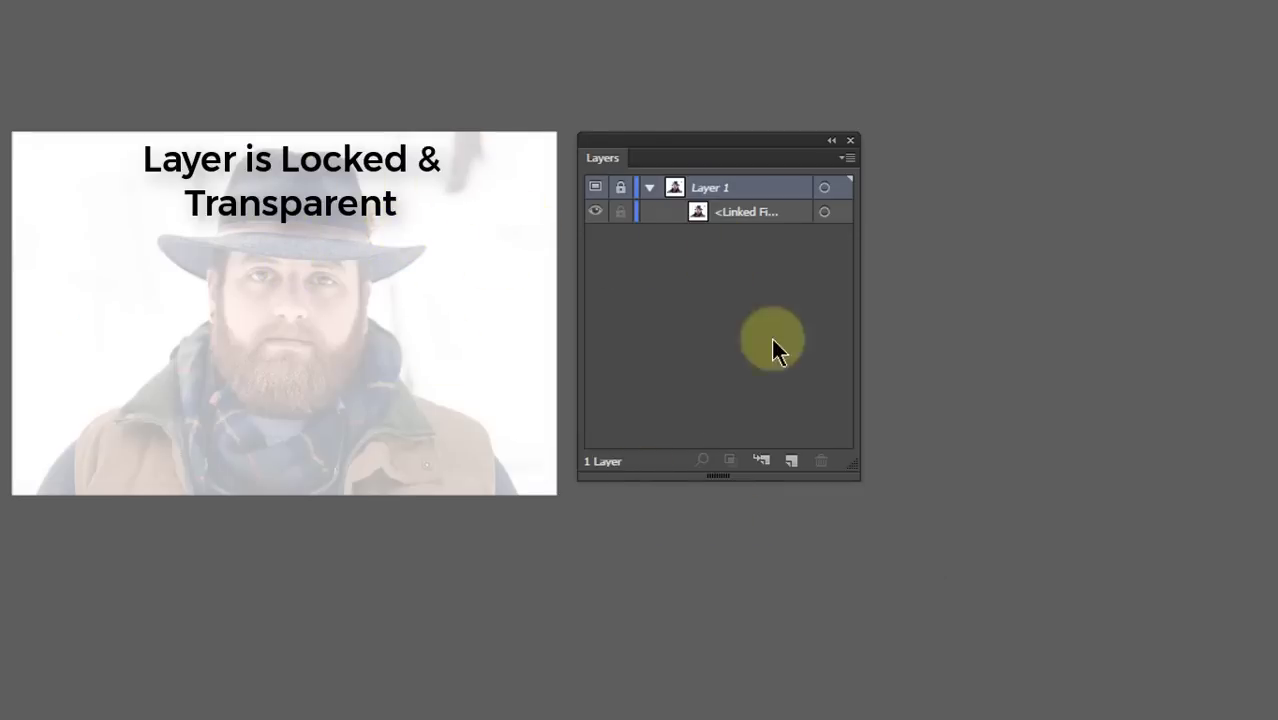
# - Add a new layer above the photo, paint a trial Paintbrush stroke, then undo it
pyautogui.click(791, 460)
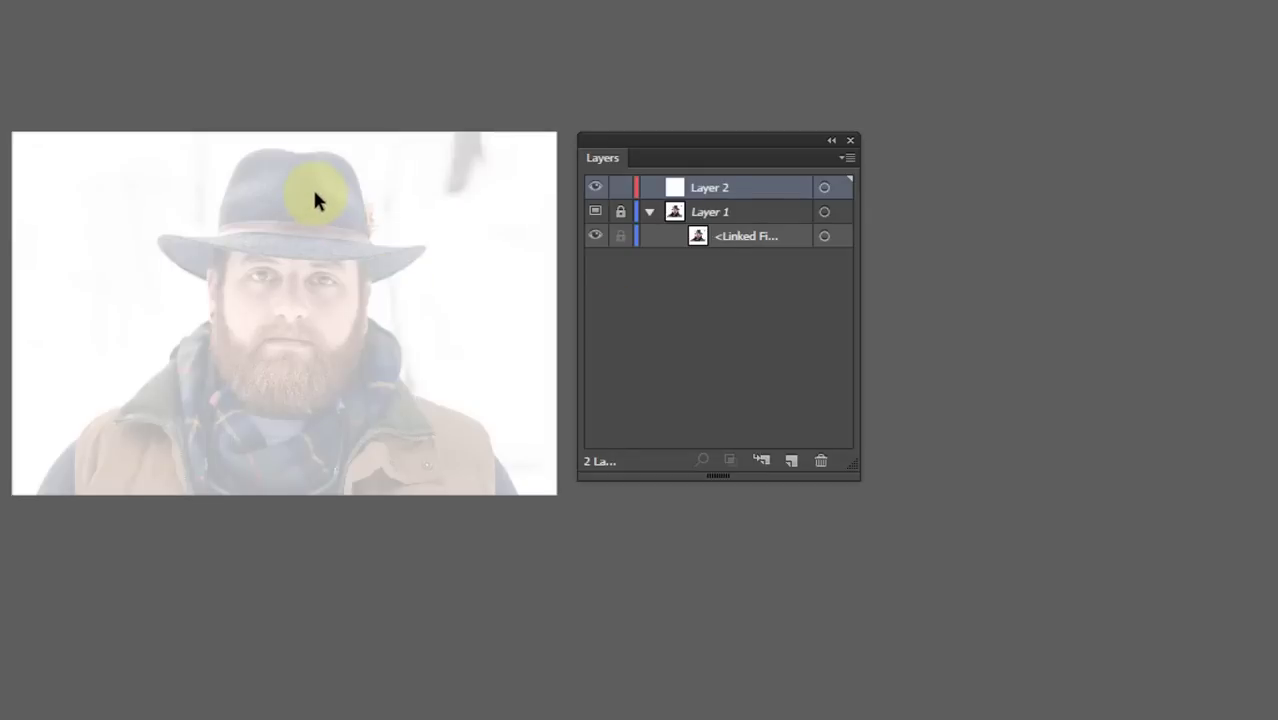
pyautogui.press('b')
pyautogui.moveTo(290, 155); pyautogui.dragTo(340, 404)
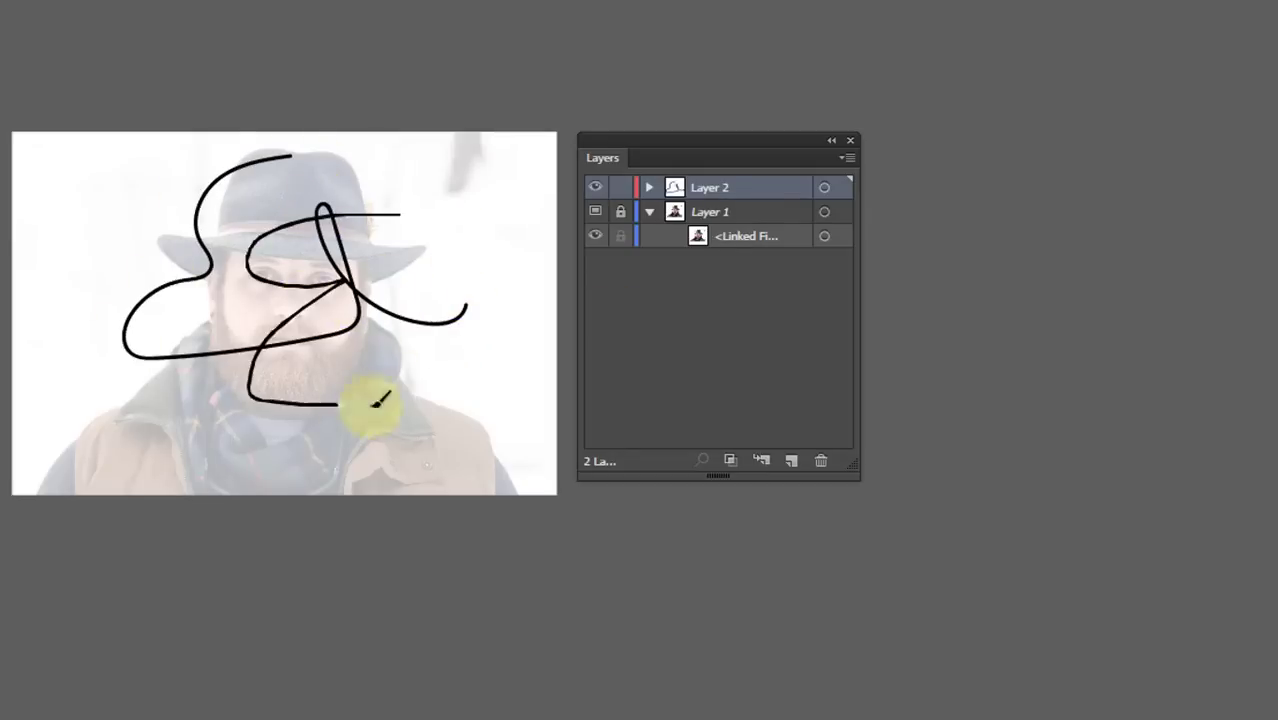
pyautogui.hotkey('ctrl', 'z')
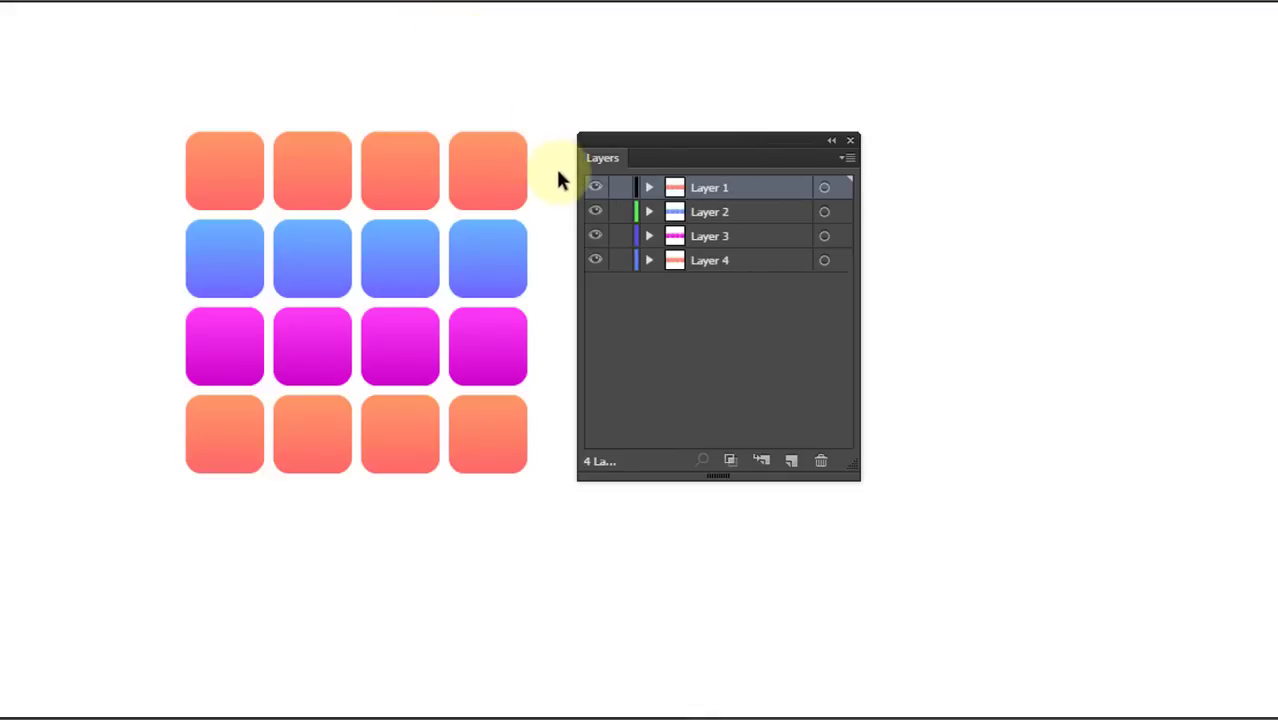
pyautogui.click(792, 463)
pyautogui.click(792, 463)
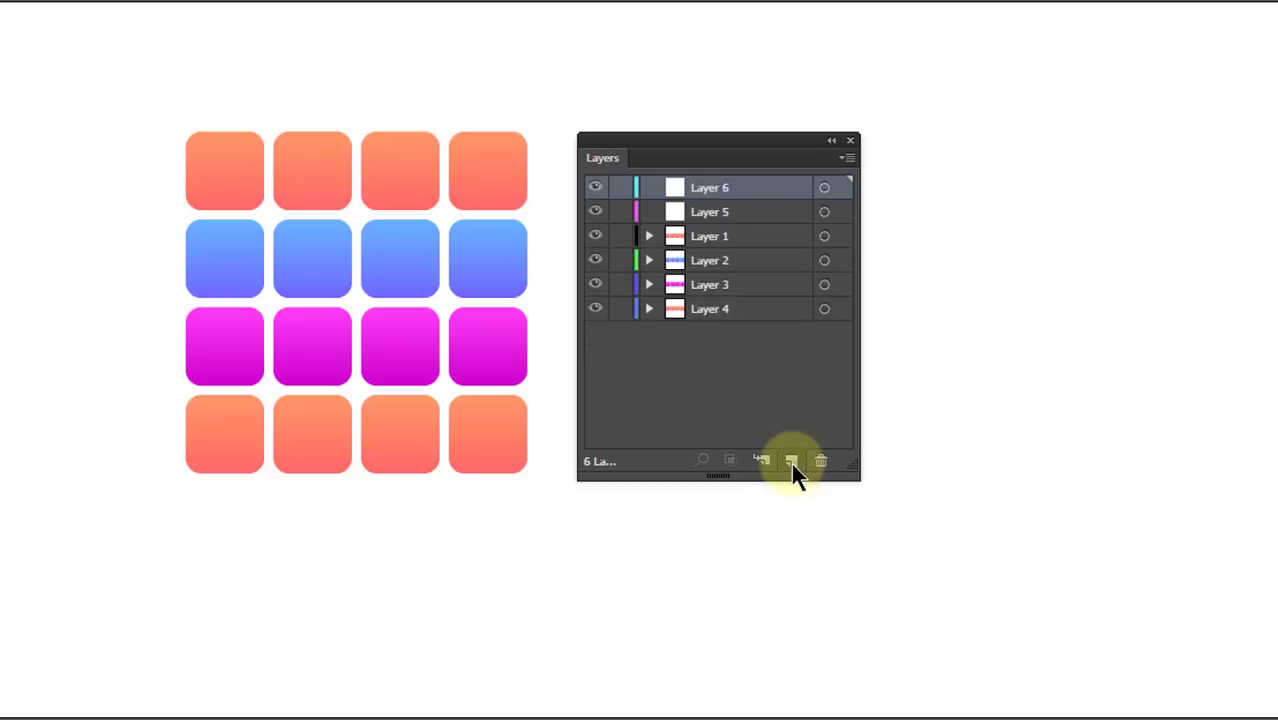
pyautogui.click(792, 463)
pyautogui.hotkey('ctrl', 'z')
pyautogui.hotkey('ctrl', 'z')
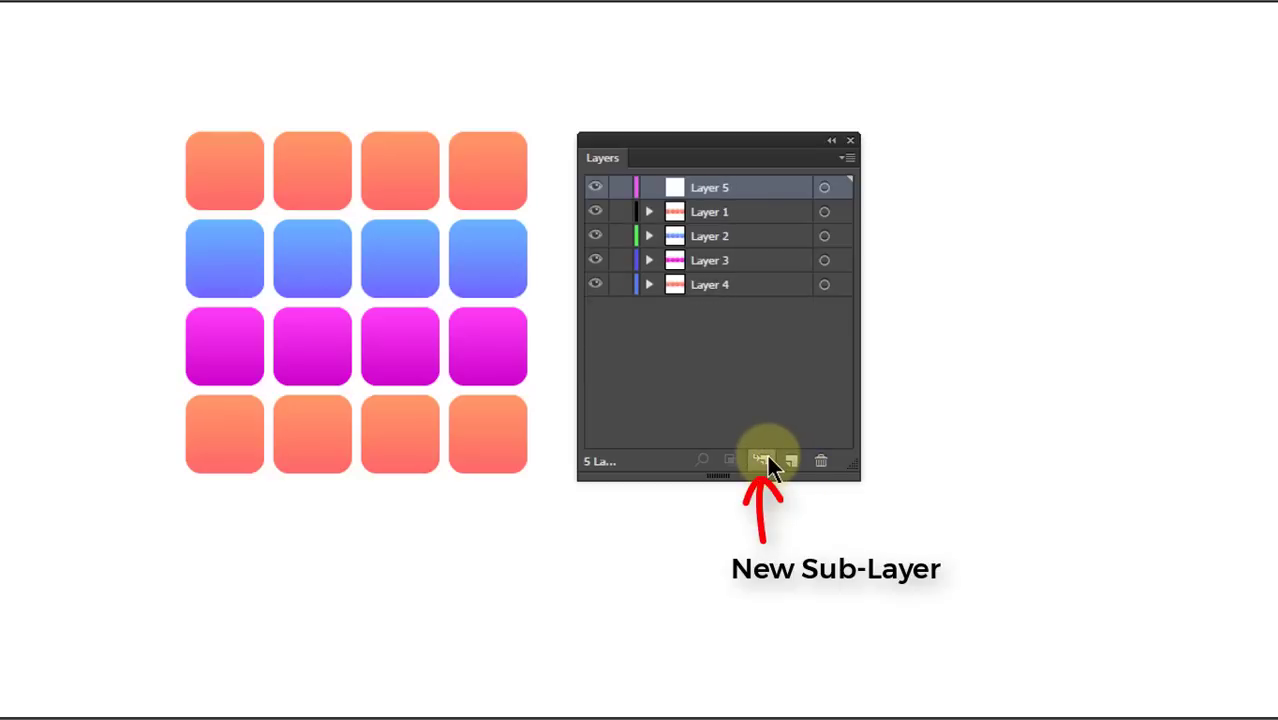
pyautogui.click(767, 456)
pyautogui.click(766, 456)
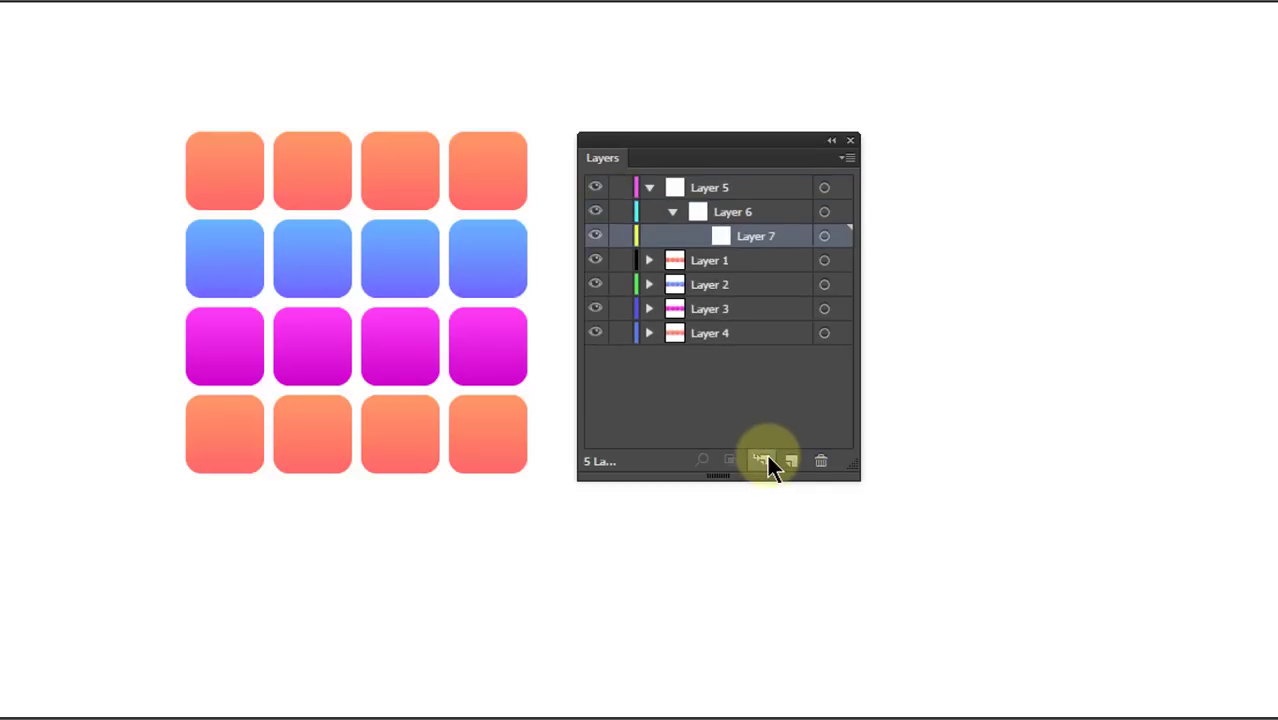
pyautogui.click(744, 210)
pyautogui.click(737, 195)
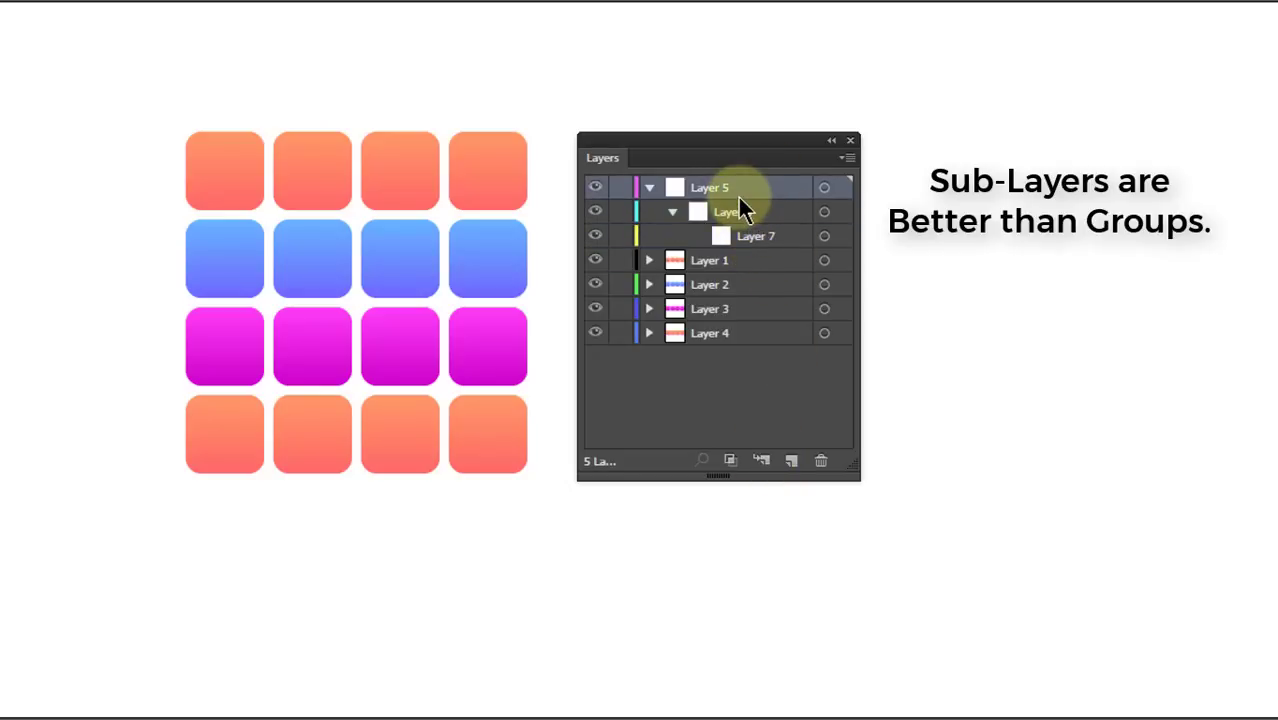
pyautogui.click(820, 460)
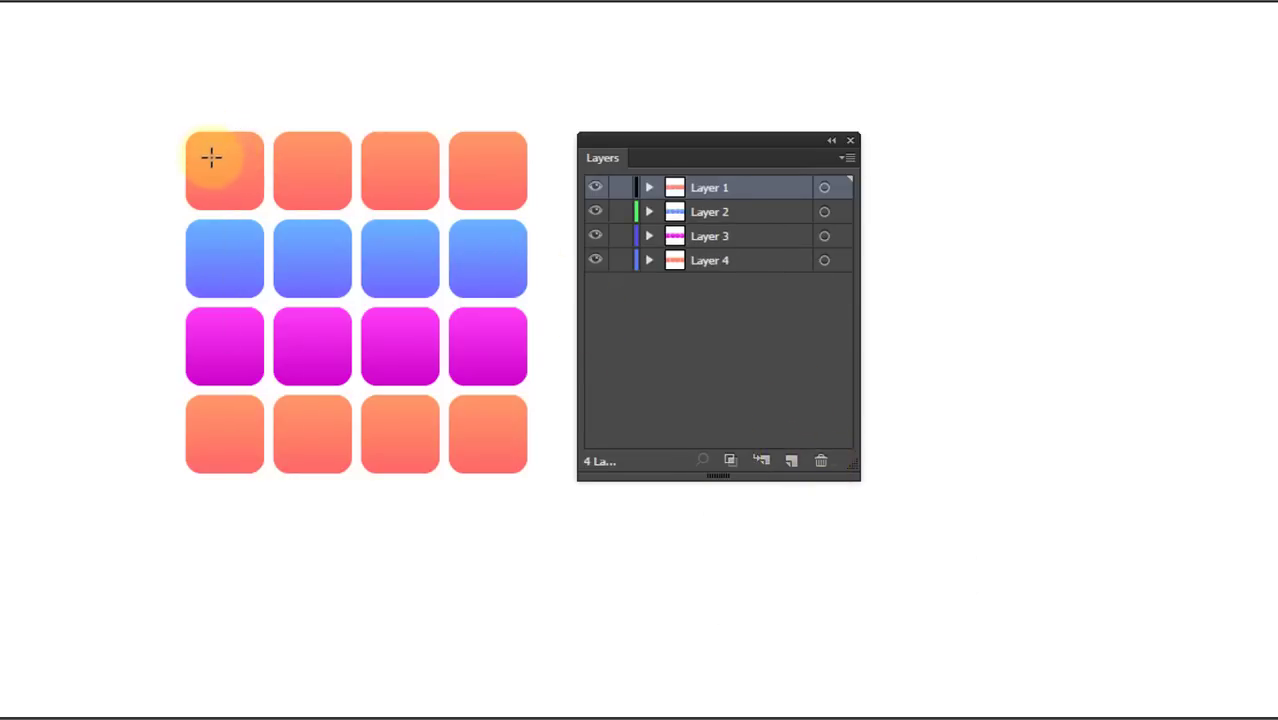
pyautogui.moveTo(211, 157); pyautogui.dragTo(498, 194)
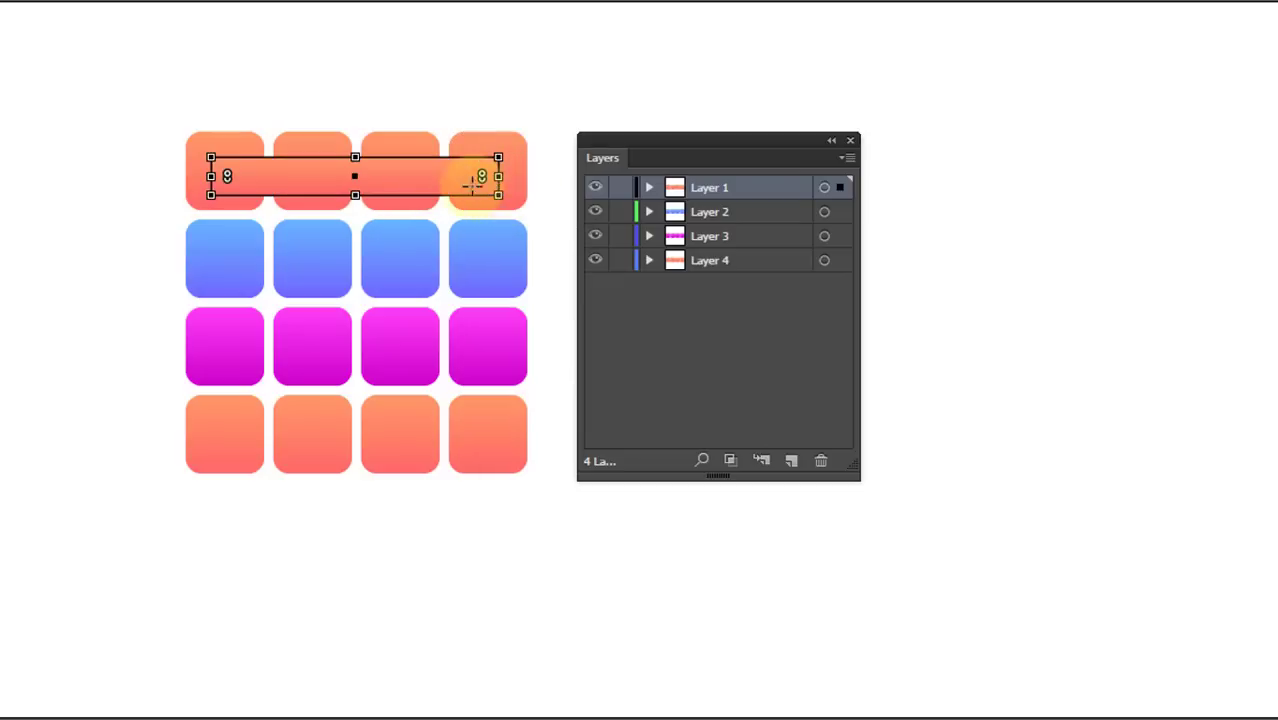
# - Clip Layer 1's top orange row with the rectangle using Make/Release Clipping Mask
pyautogui.click(648, 188)
pyautogui.click(765, 213)
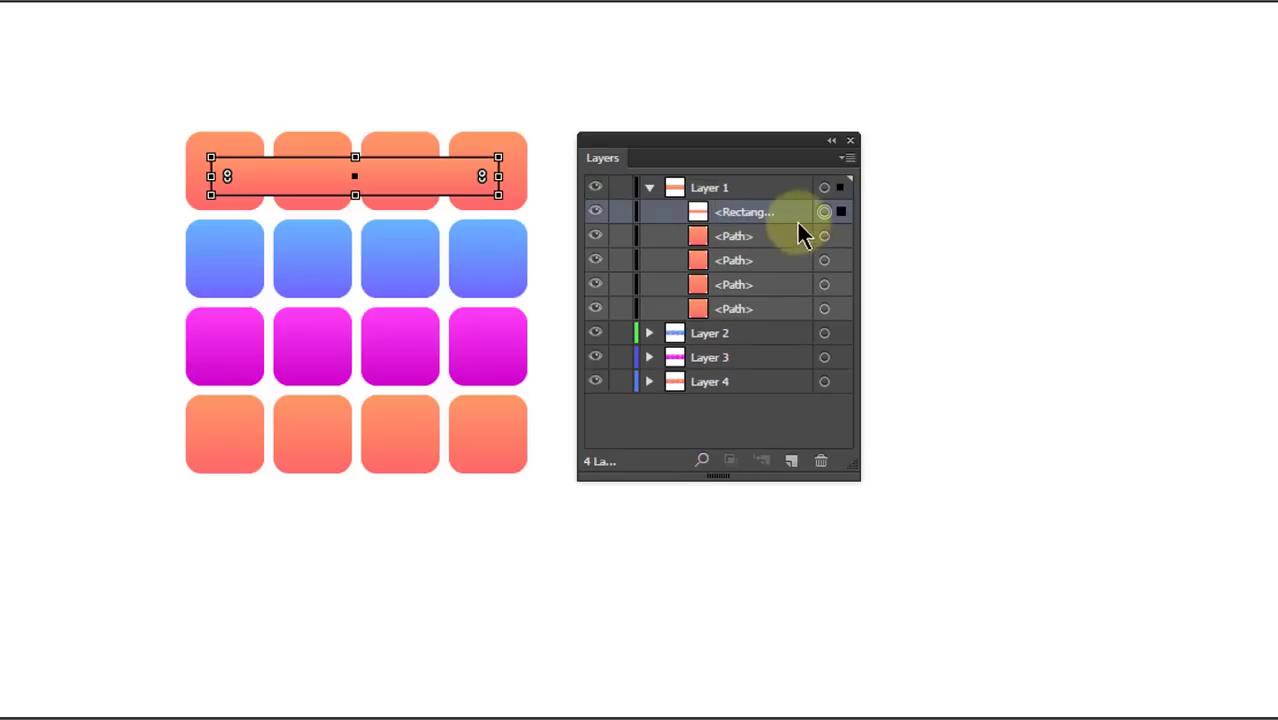
pyautogui.click(759, 187)
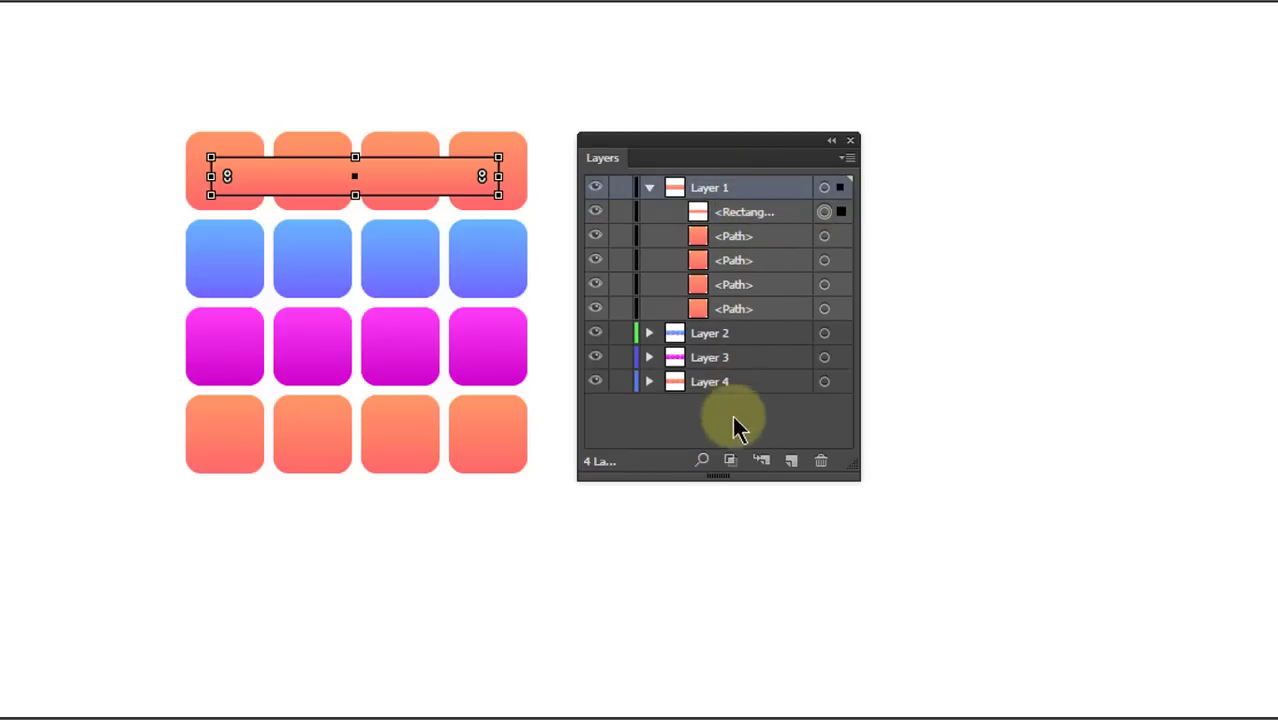
pyautogui.click(731, 458)
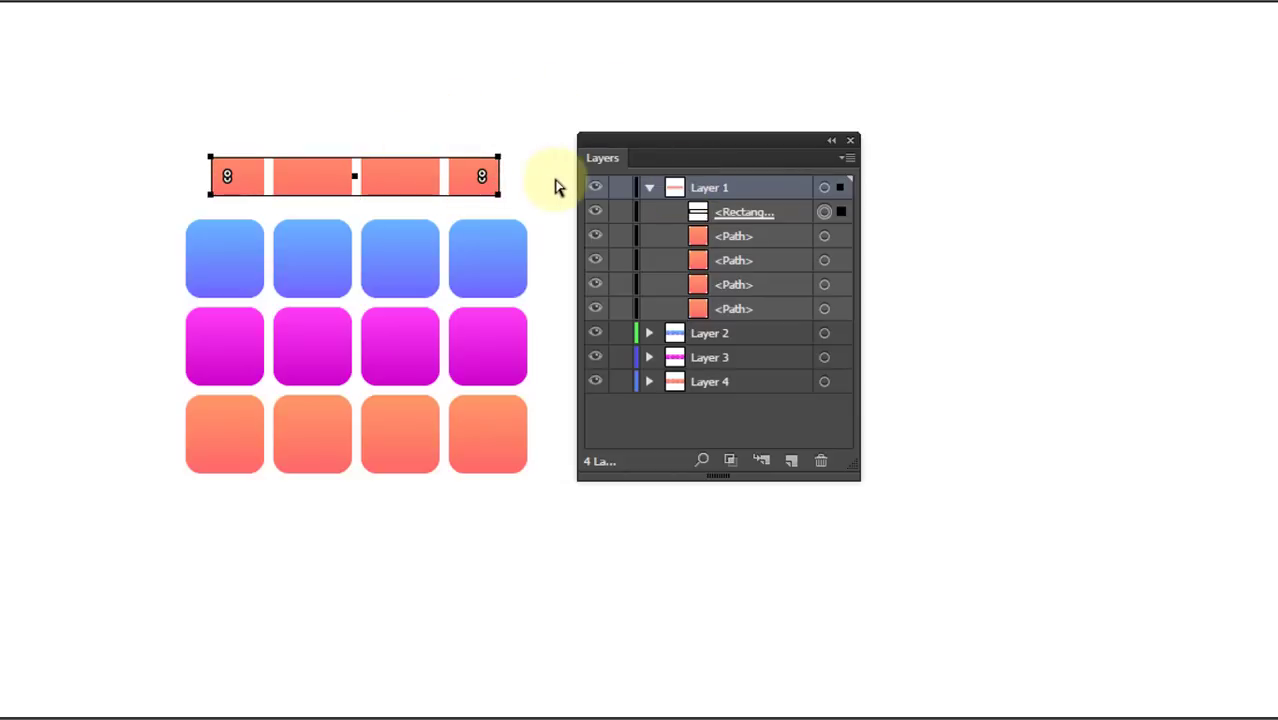
pyautogui.click(457, 177)
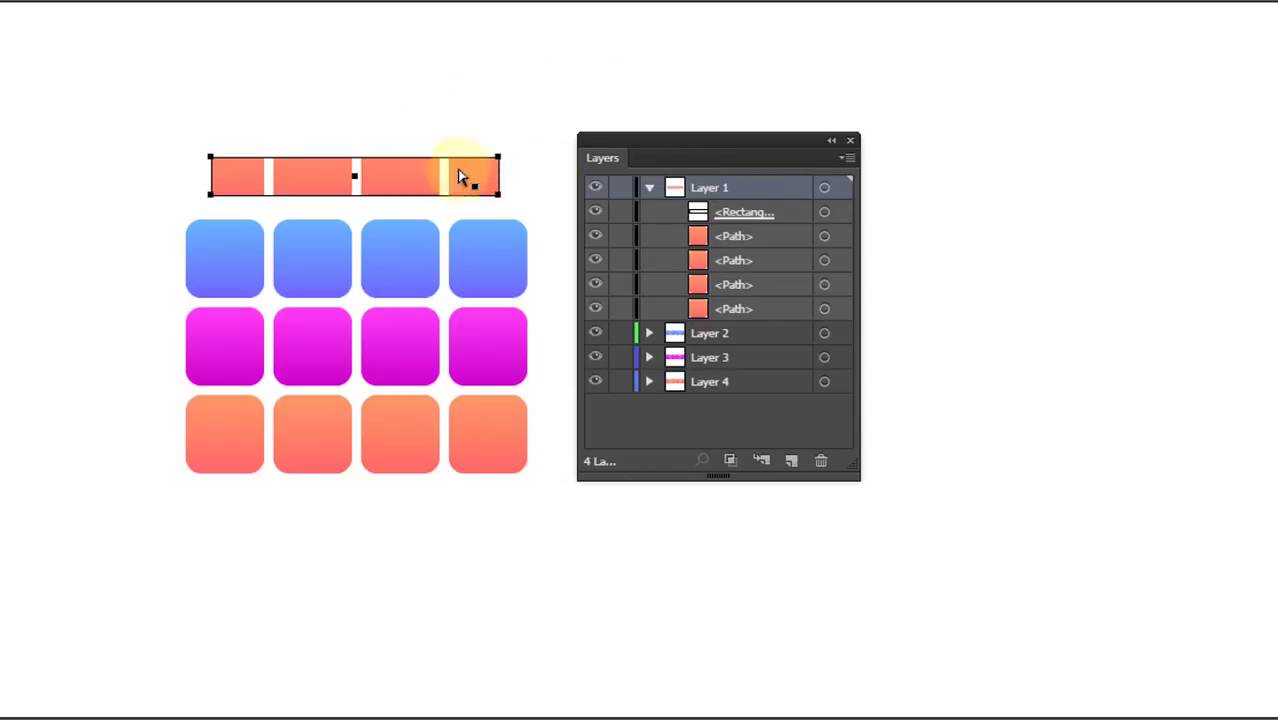
# - Delete the clipping rectangle via the trash icon so the top row is unmasked
pyautogui.click(785, 213)
pyautogui.moveTo(785, 213); pyautogui.dragTo(820, 461)
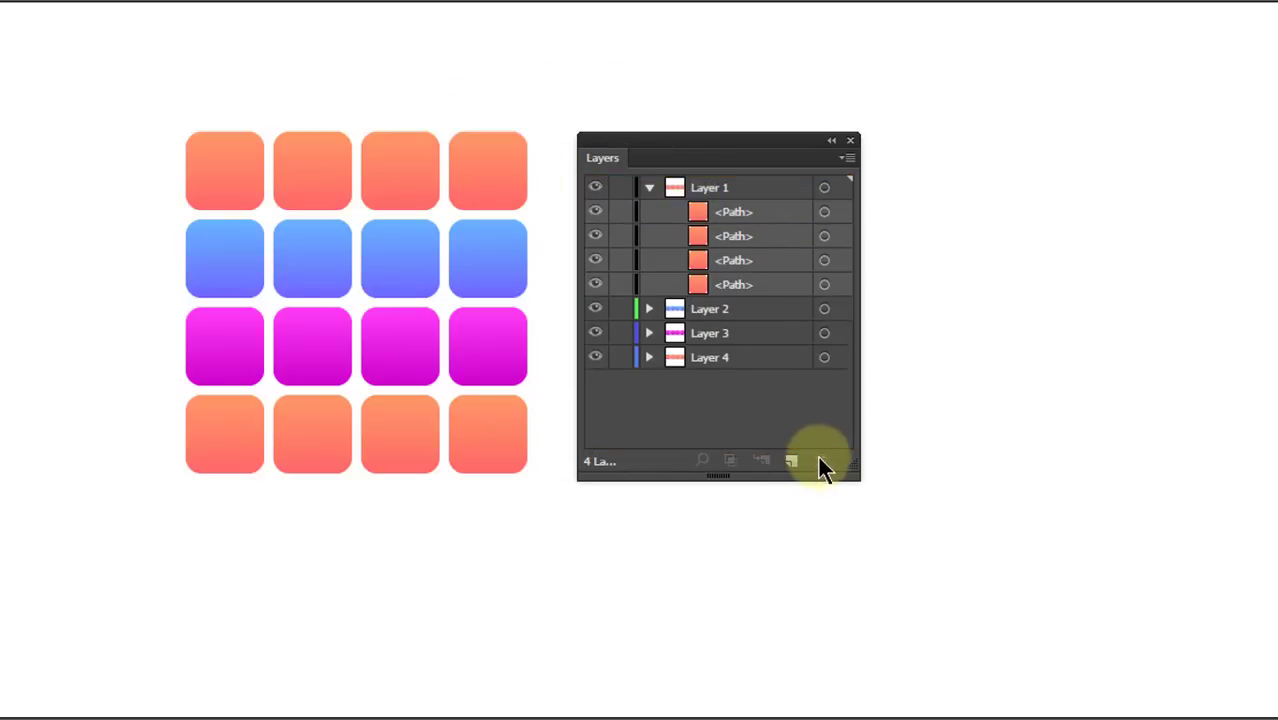
pyautogui.click(650, 187)
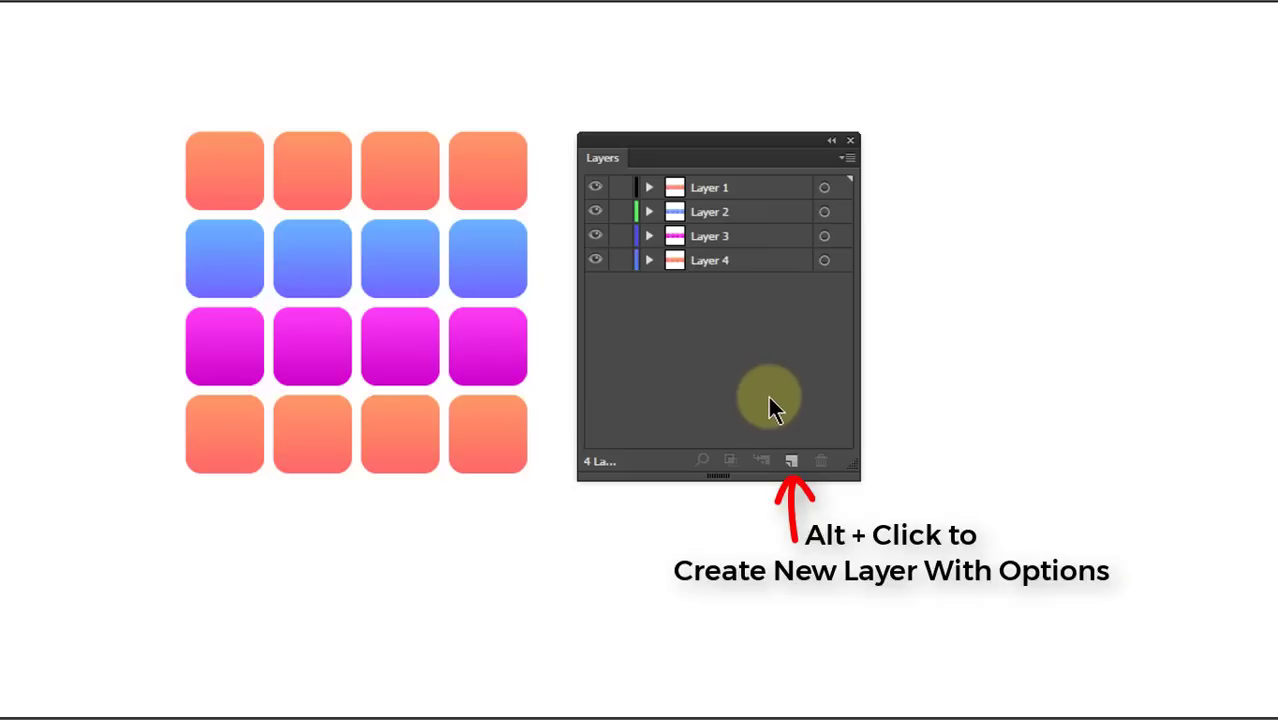
pyautogui.keyDown('alt'); pyautogui.click(790, 461); pyautogui.keyUp('alt')
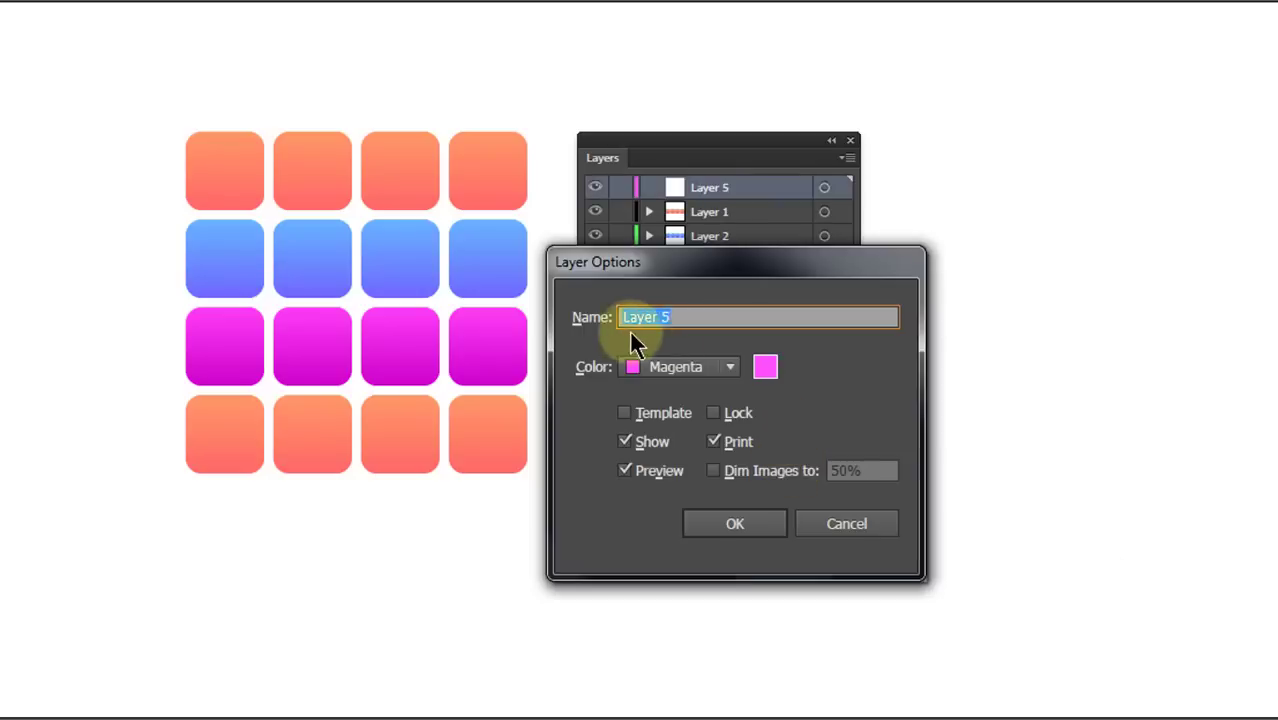
pyautogui.write('me It Something!!')
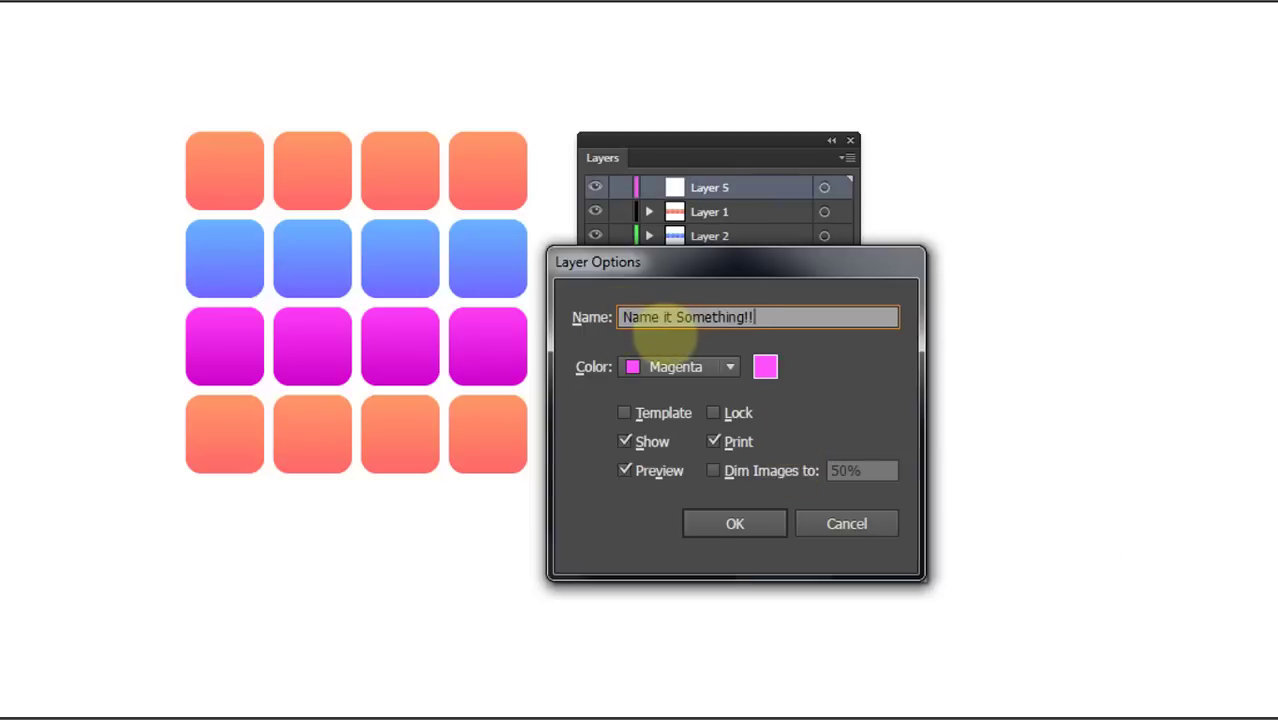
pyautogui.click(680, 366)
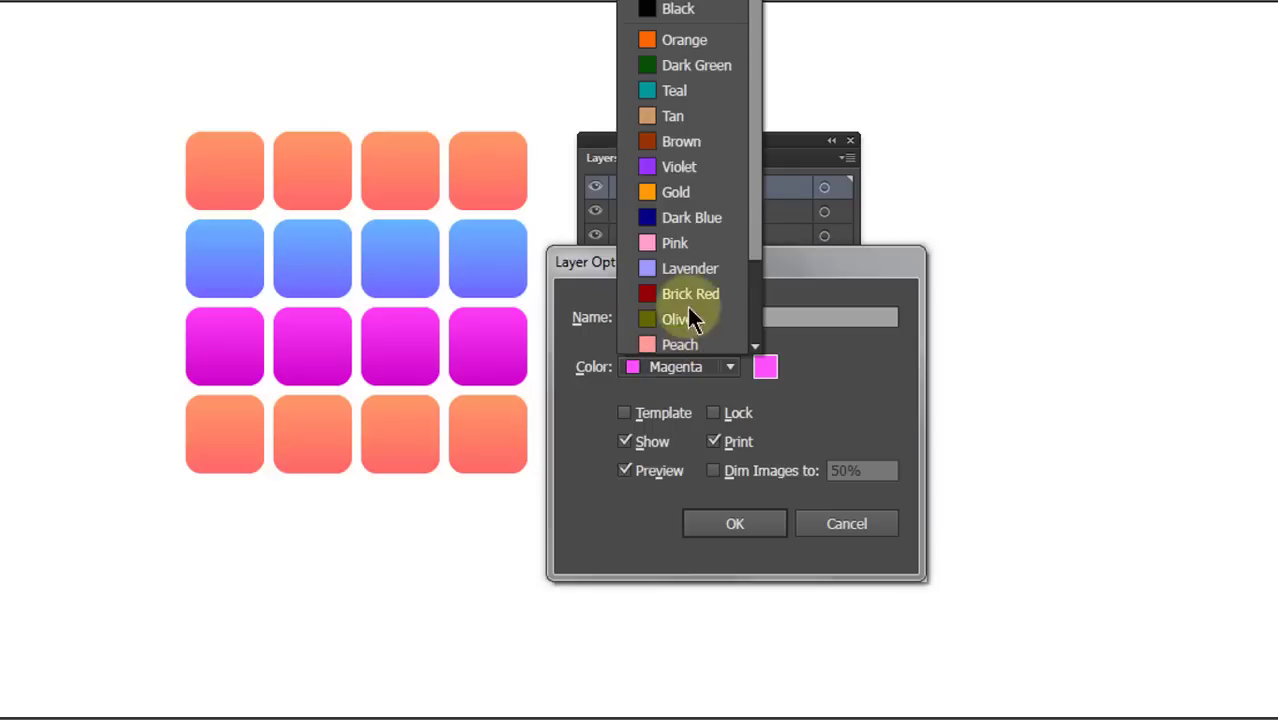
pyautogui.click(680, 217)
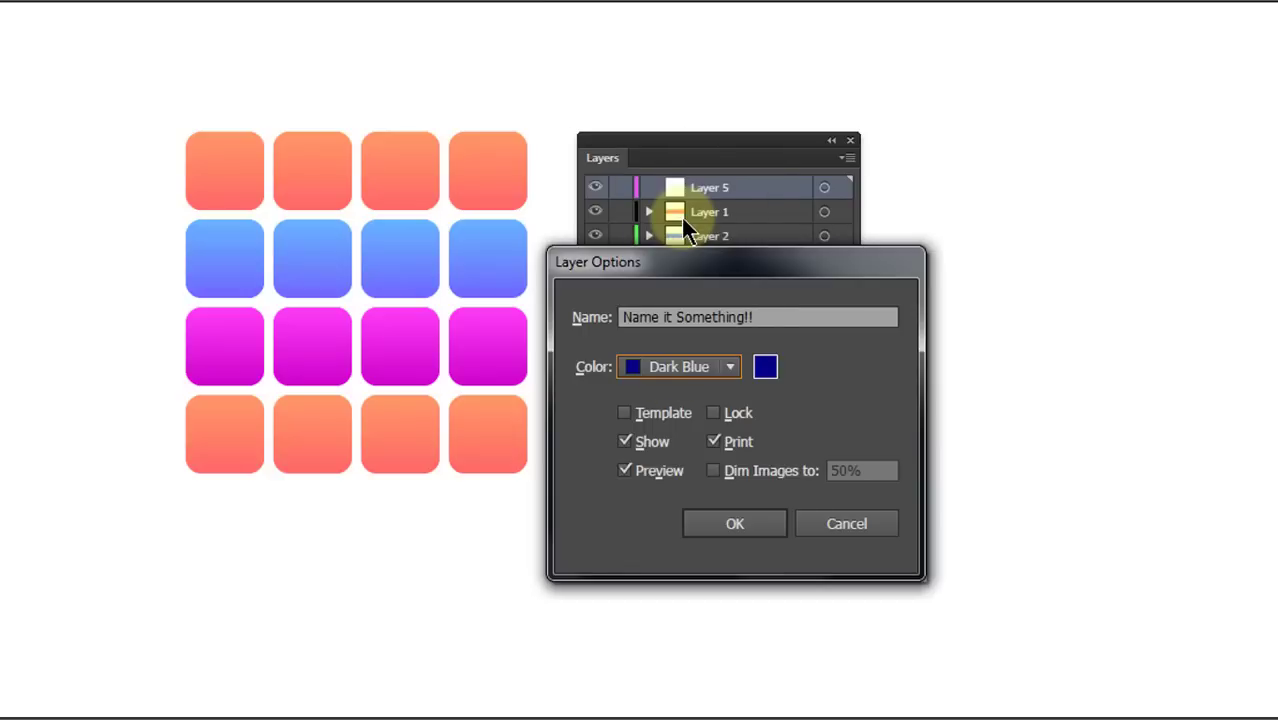
pyautogui.click(731, 530)
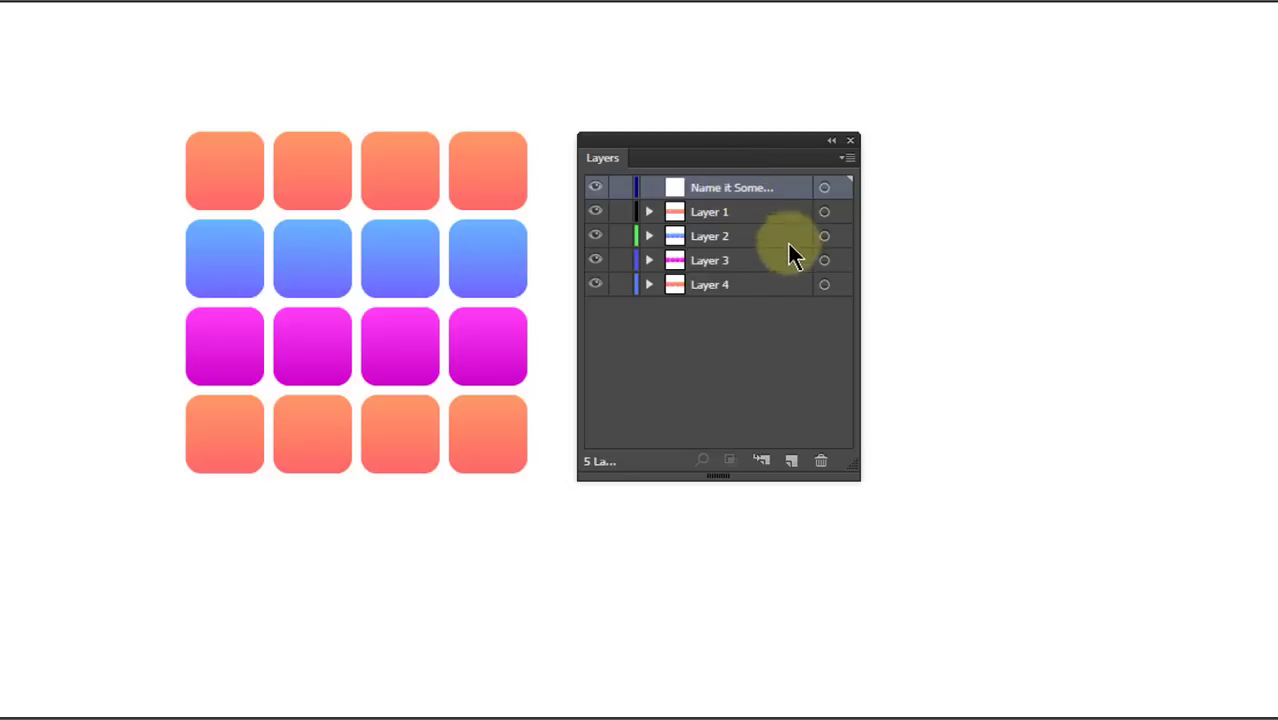
pyautogui.click(822, 462)
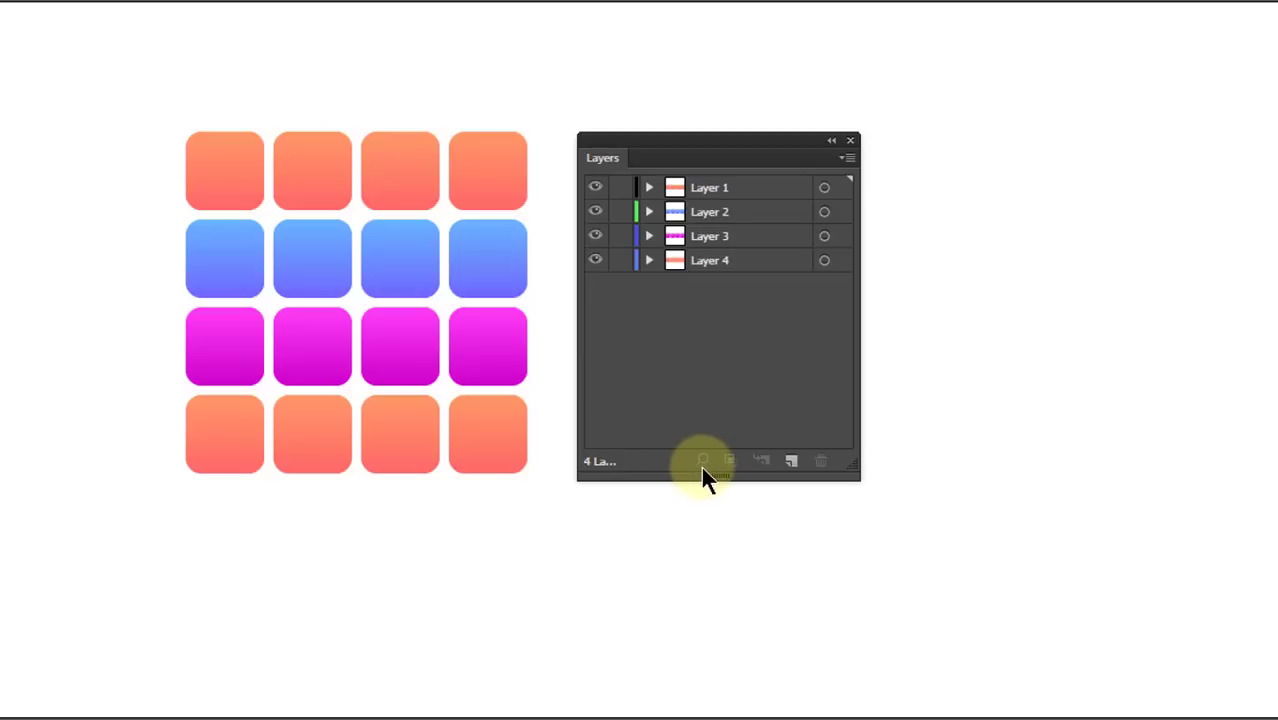
pyautogui.click(488, 340)
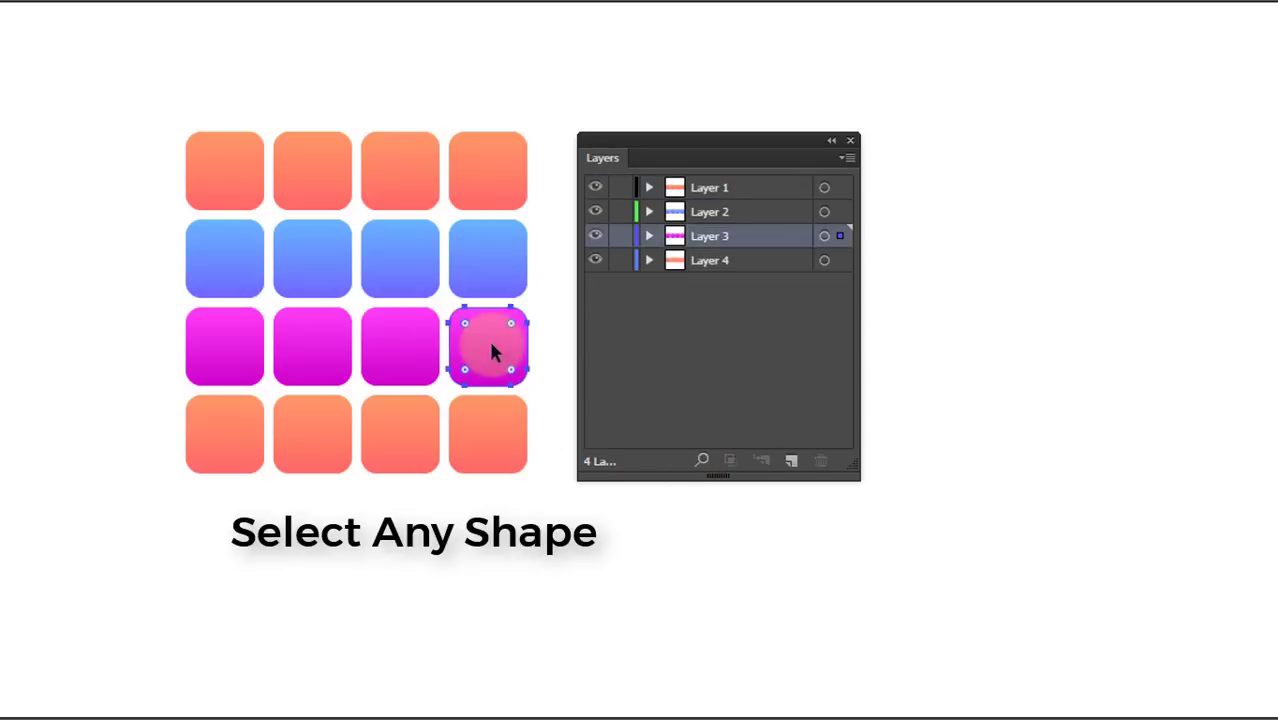
pyautogui.click(702, 461)
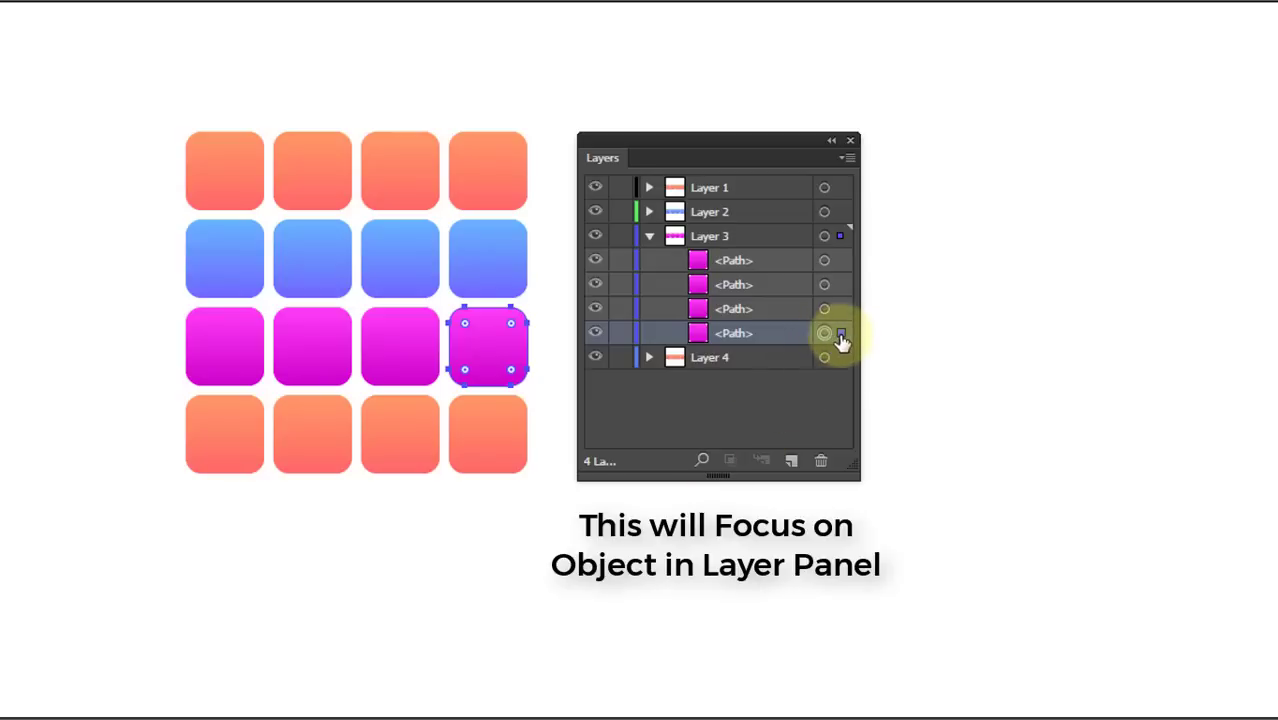
pyautogui.click(649, 236)
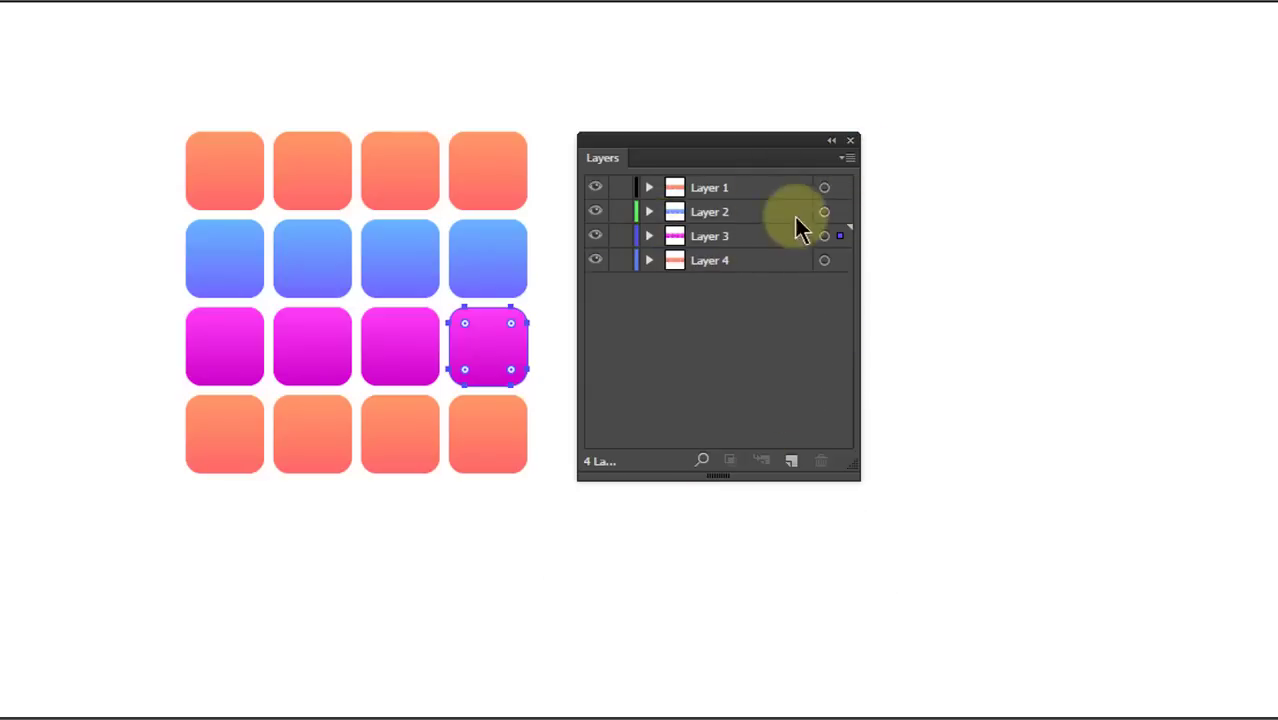
pyautogui.click(845, 158)
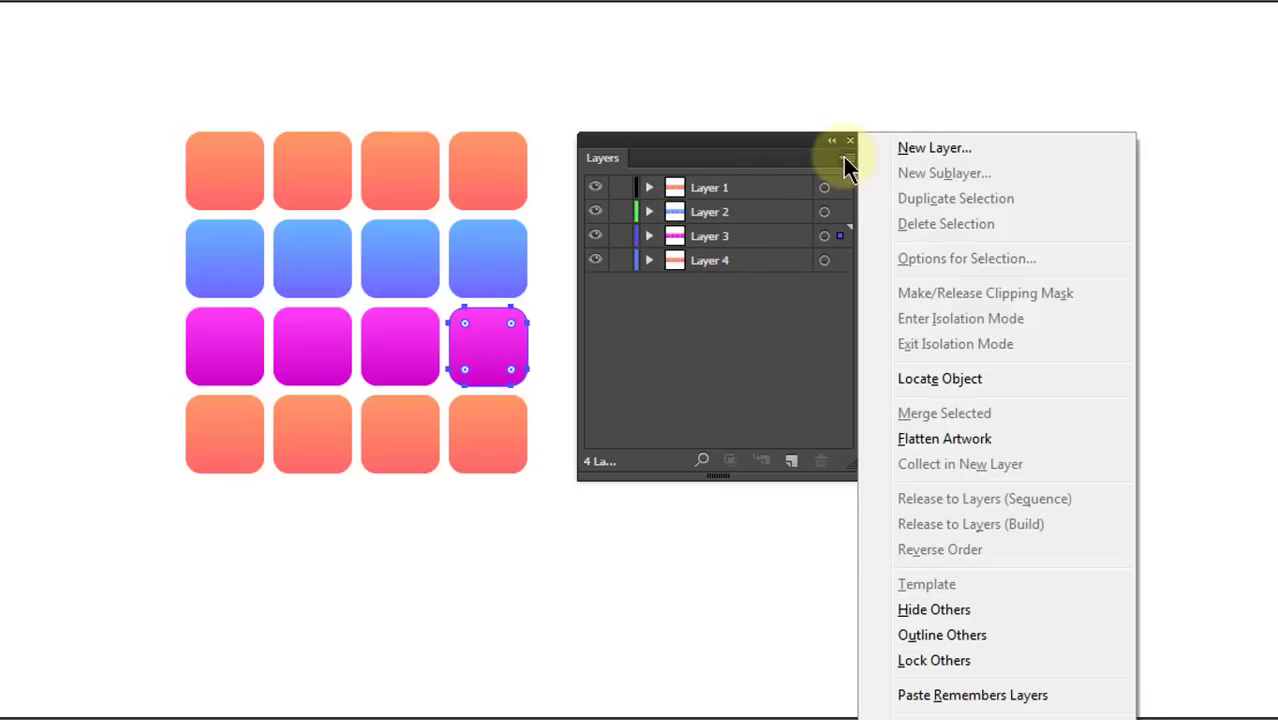
pyautogui.click(940, 382)
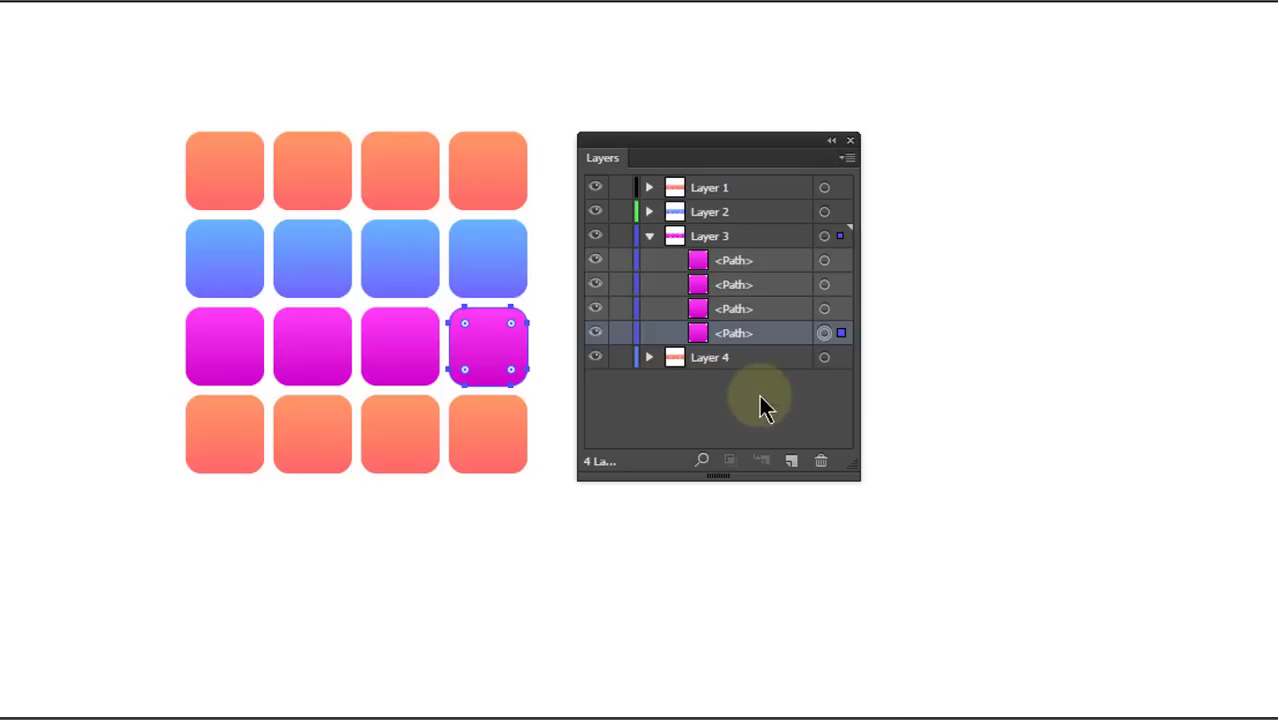
pyautogui.click(649, 238)
pyautogui.click(547, 295)
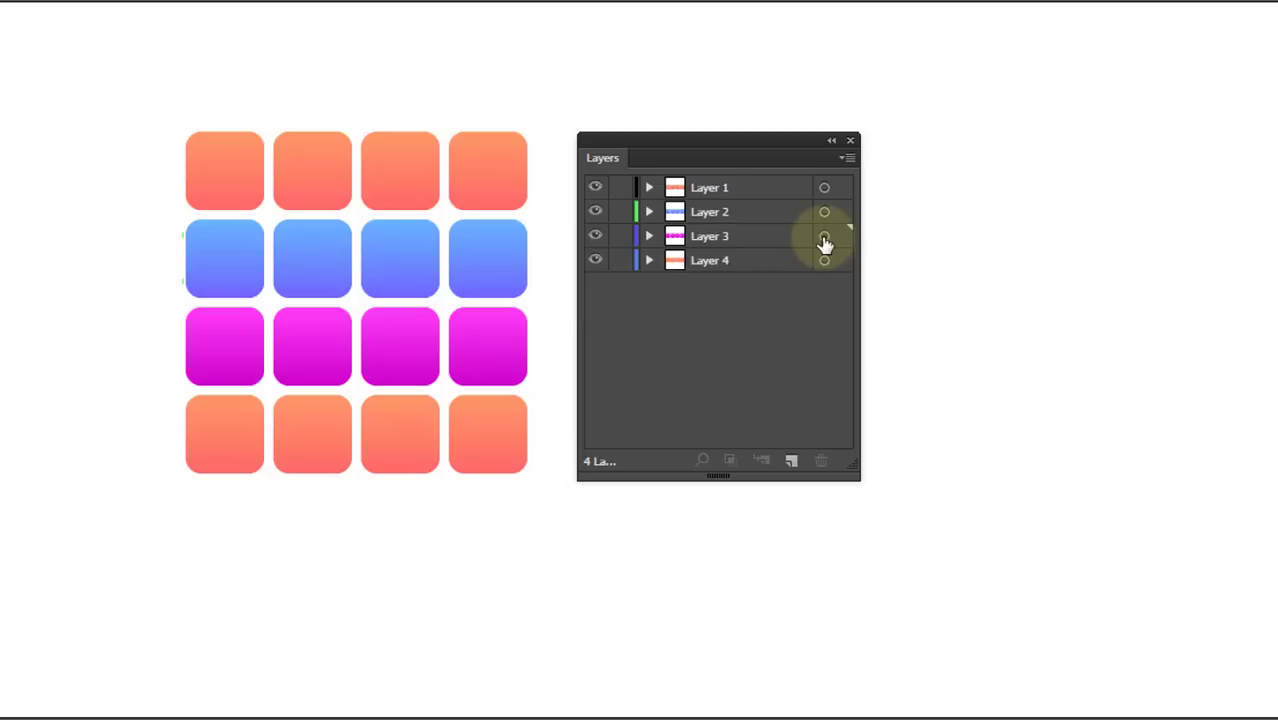
pyautogui.click(647, 236)
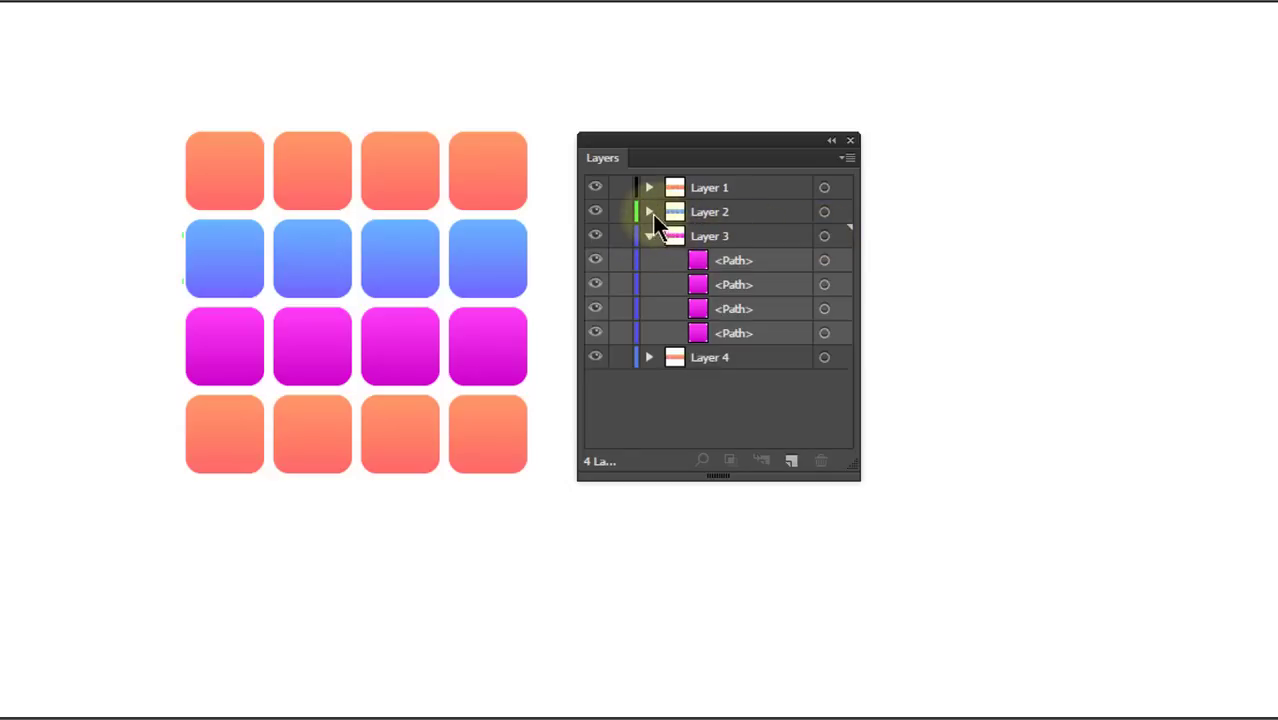
pyautogui.click(649, 212)
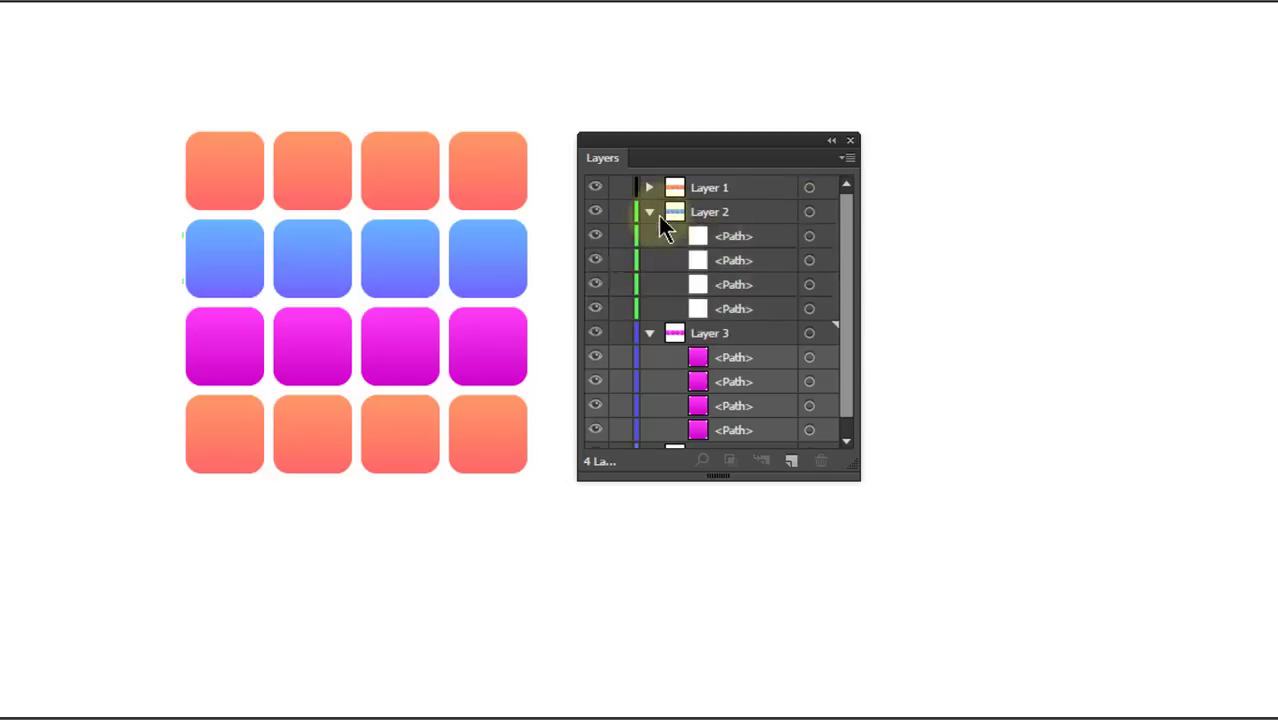
pyautogui.click(809, 237)
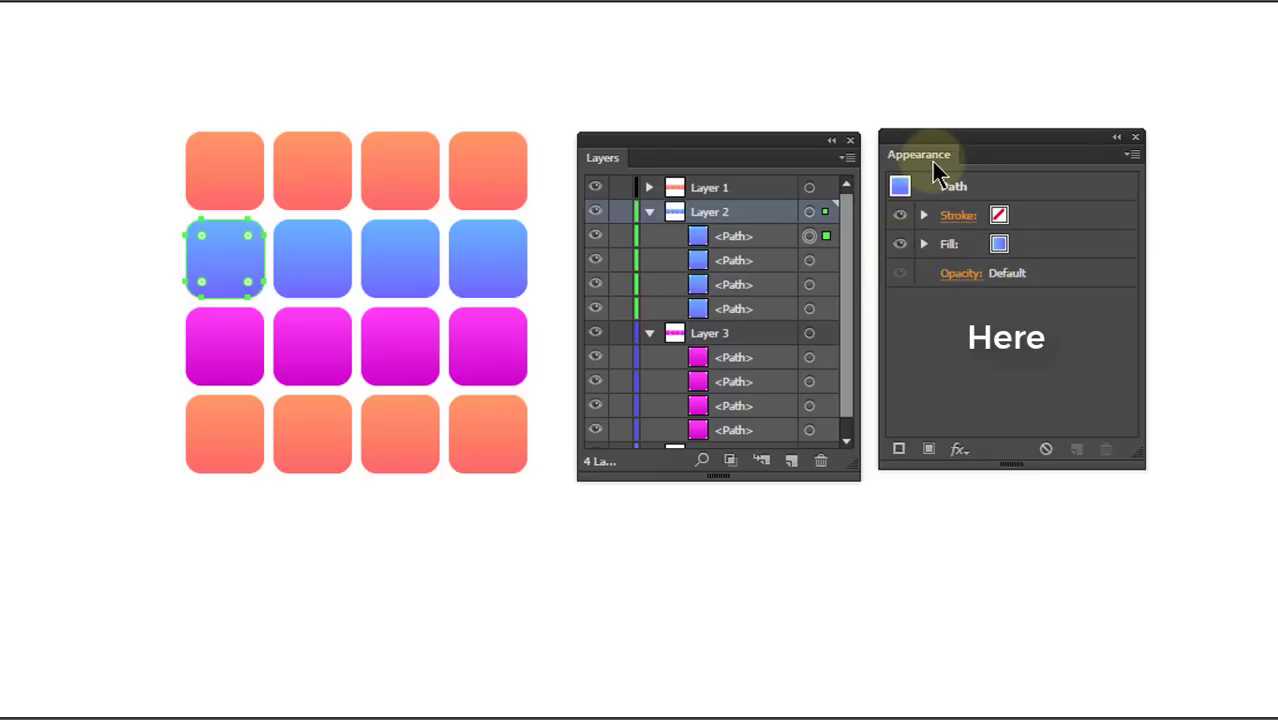
pyautogui.click(809, 358)
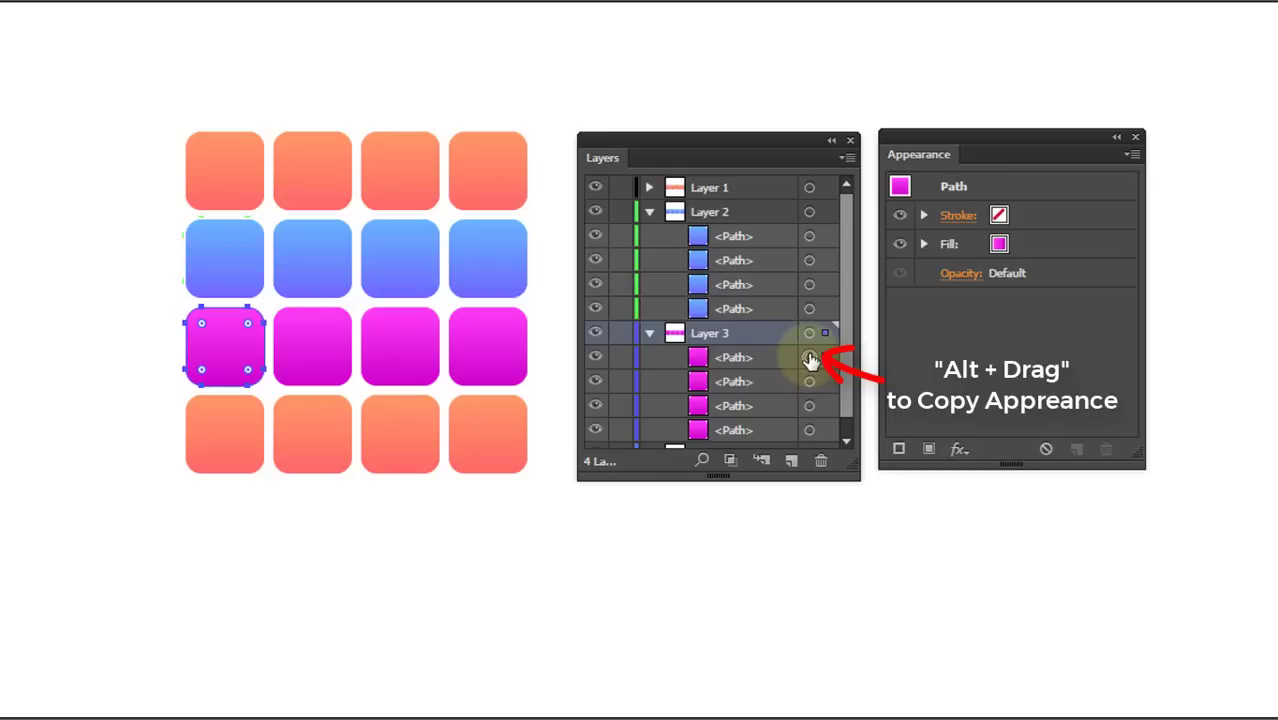
pyautogui.moveTo(809, 358); pyautogui.dragTo(809, 309)
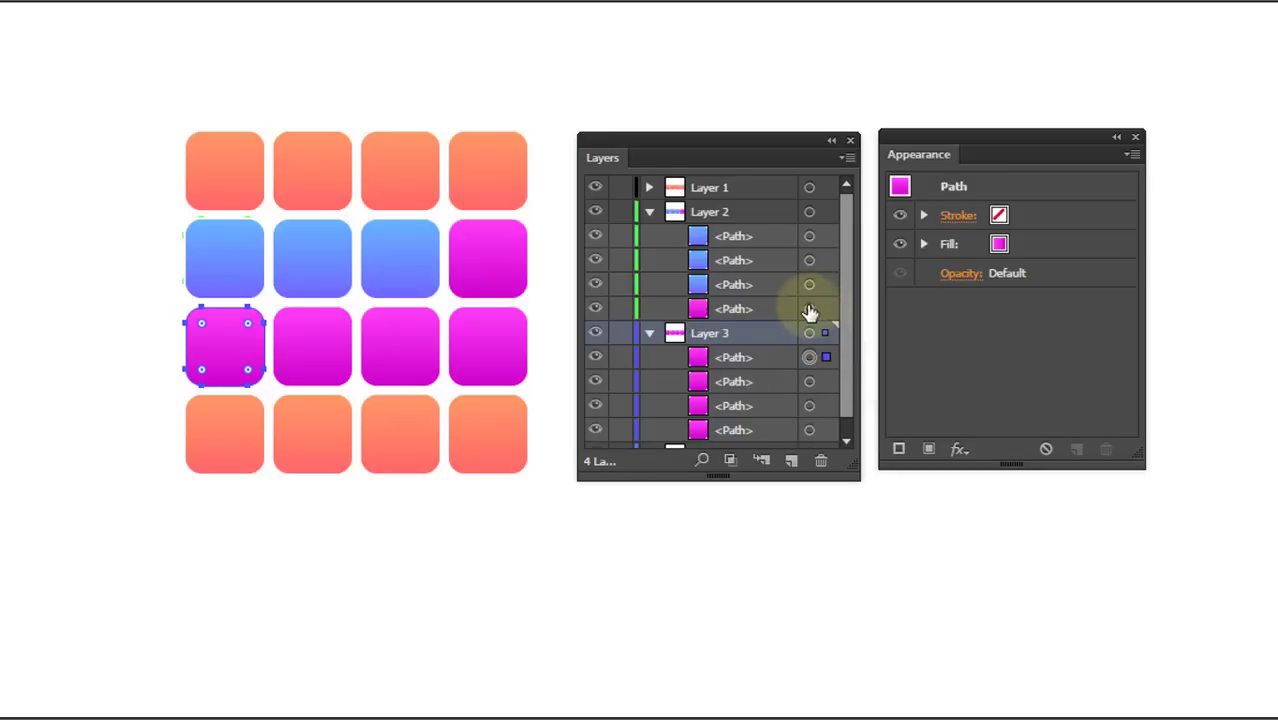
pyautogui.hotkey('ctrl', 'z')
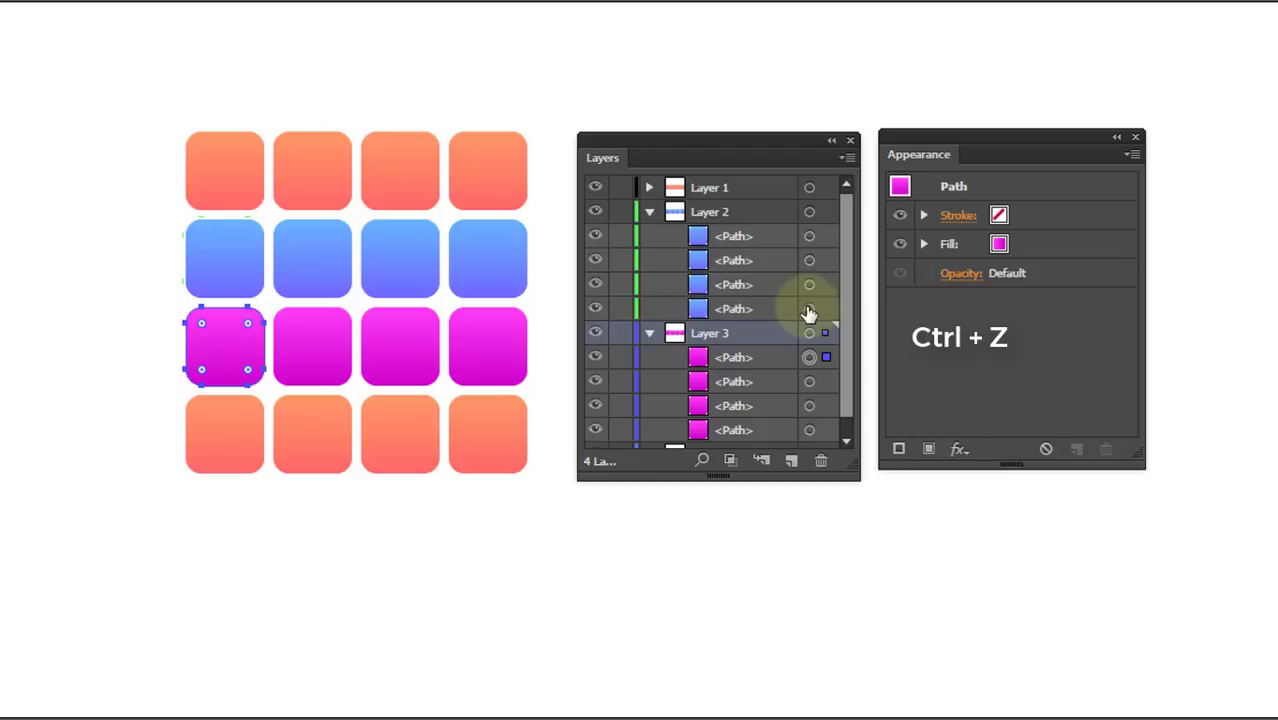
# - Select Layer 2's tiles, collapse Layer 3, and lock the second blue tile
pyautogui.click(810, 213)
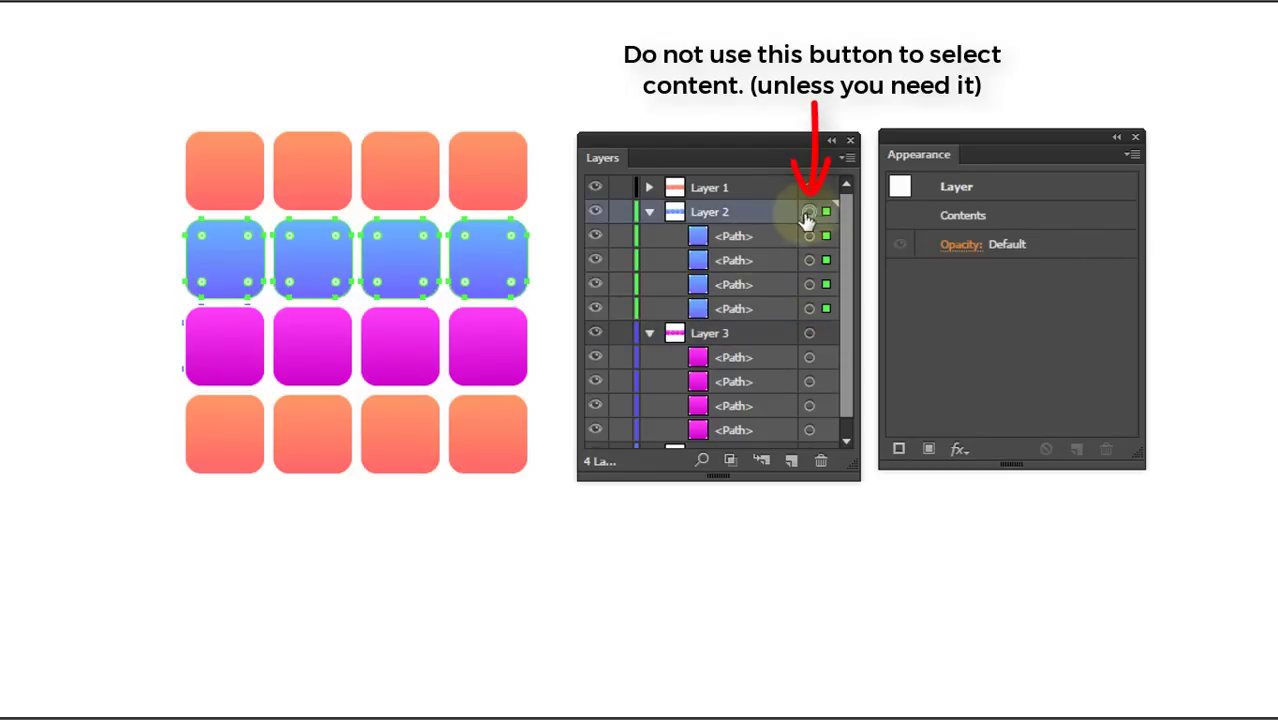
pyautogui.click(650, 333)
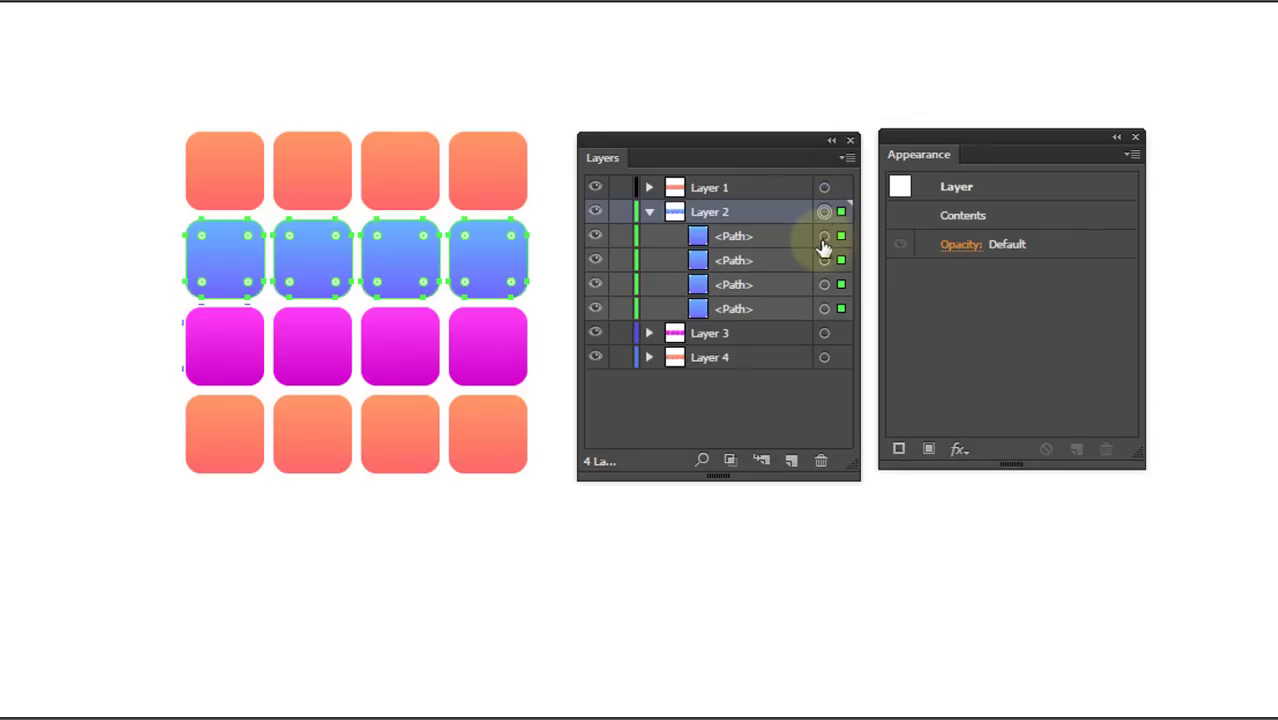
pyautogui.click(557, 226)
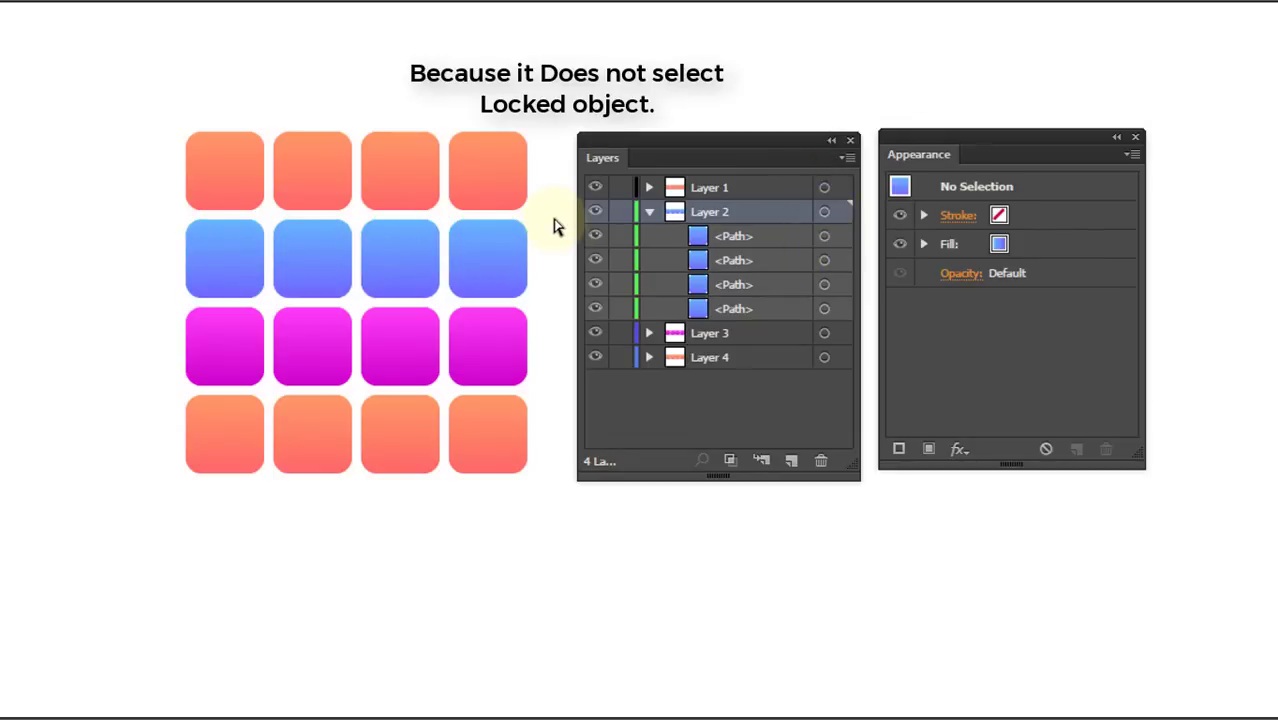
pyautogui.click(620, 262)
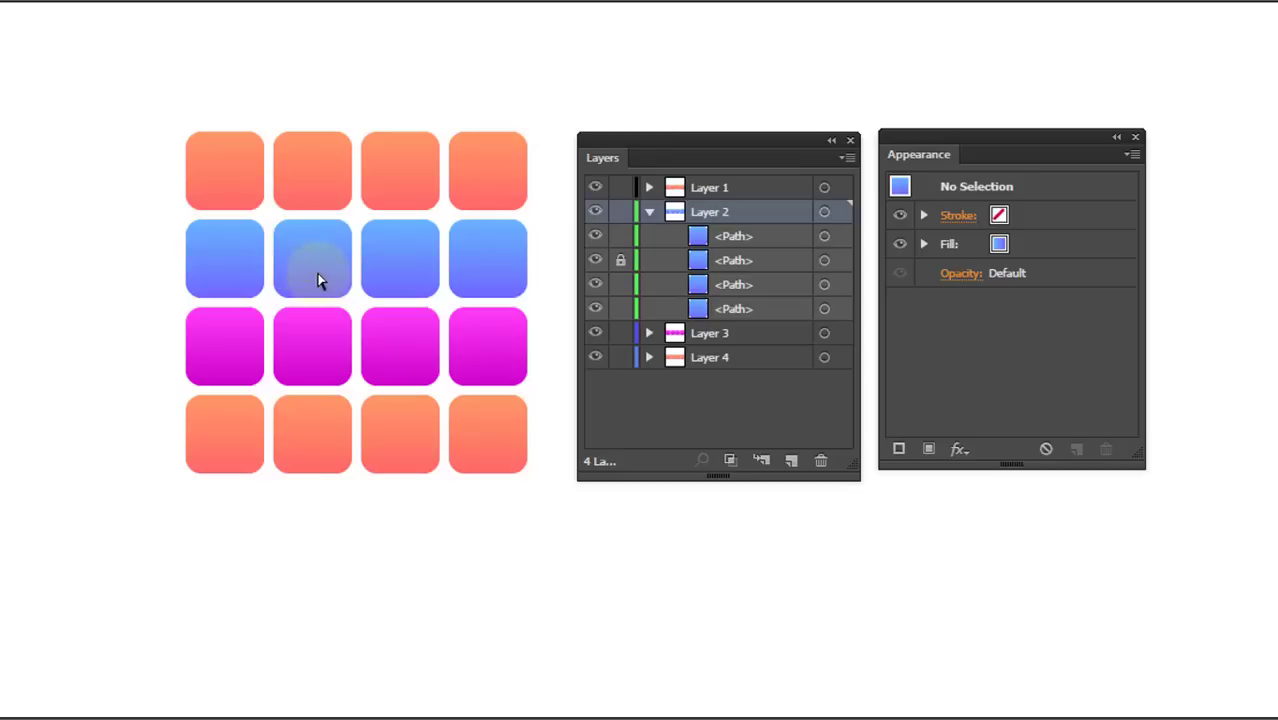
# - Select Layer 2's unlocked tiles, test-move them to the top-left, undo, and deselect
pyautogui.click(824, 212)
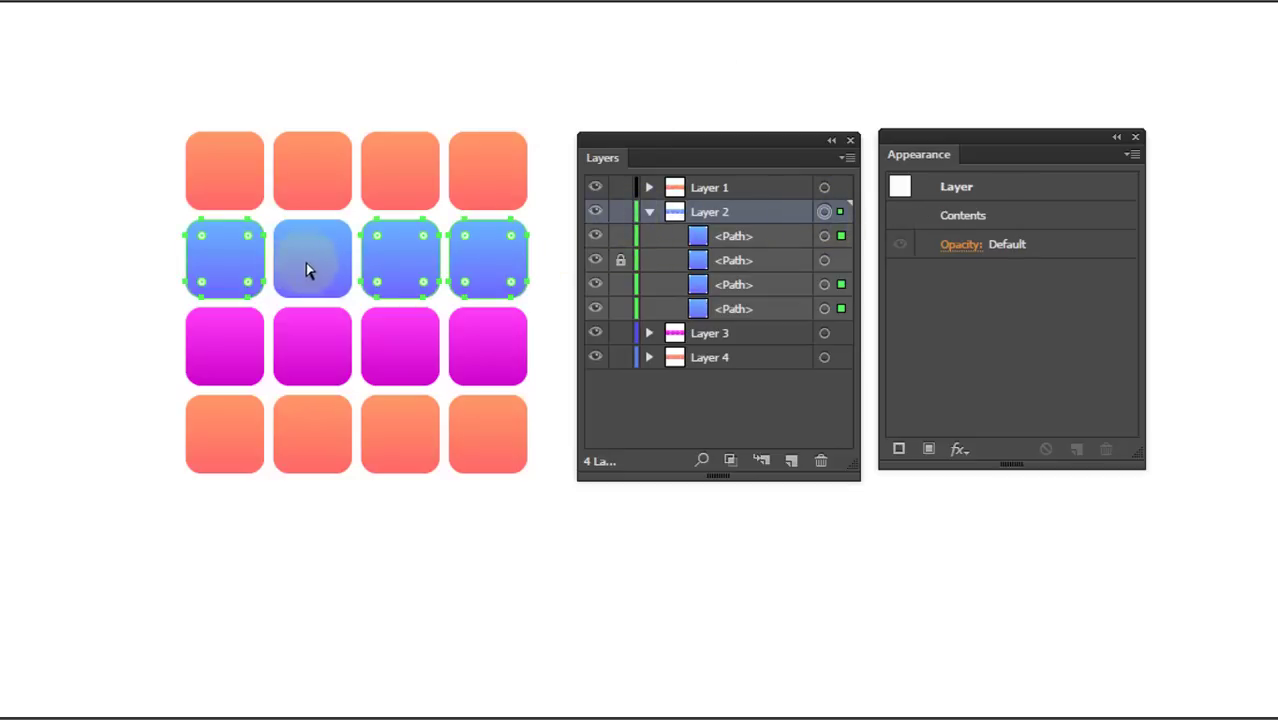
pyautogui.click(395, 259)
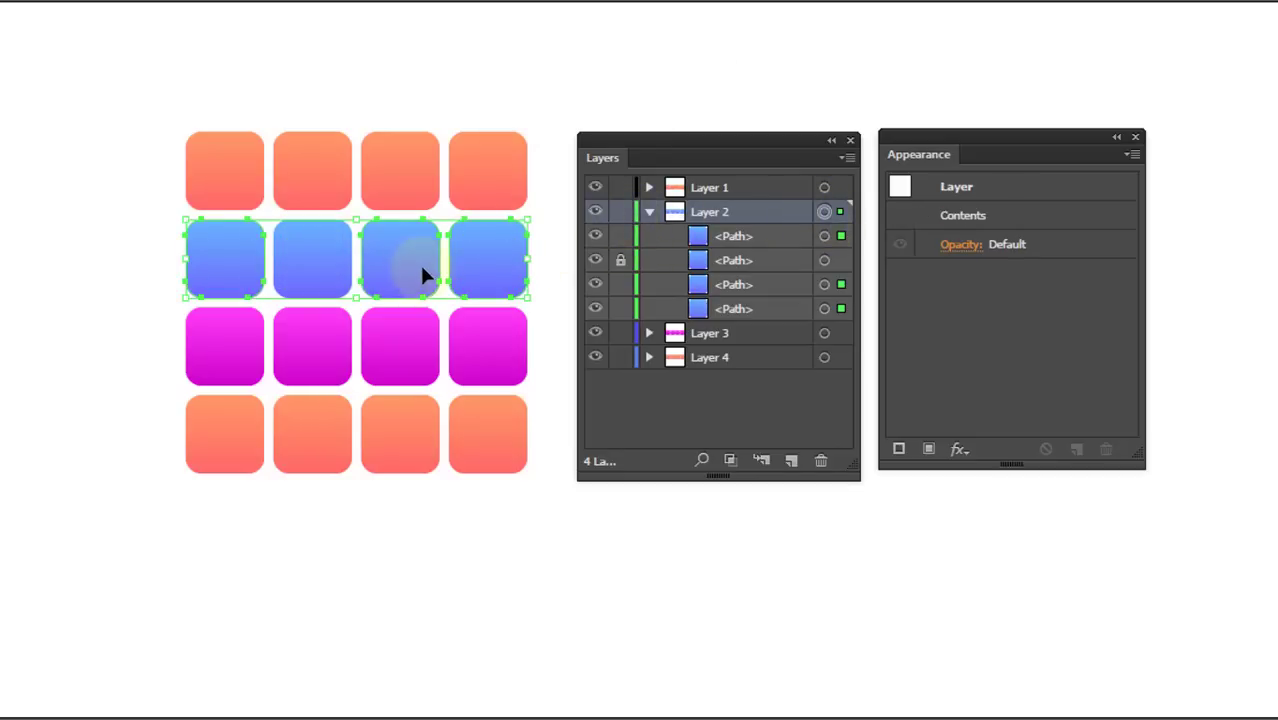
pyautogui.moveTo(422, 275); pyautogui.dragTo(165, 163)
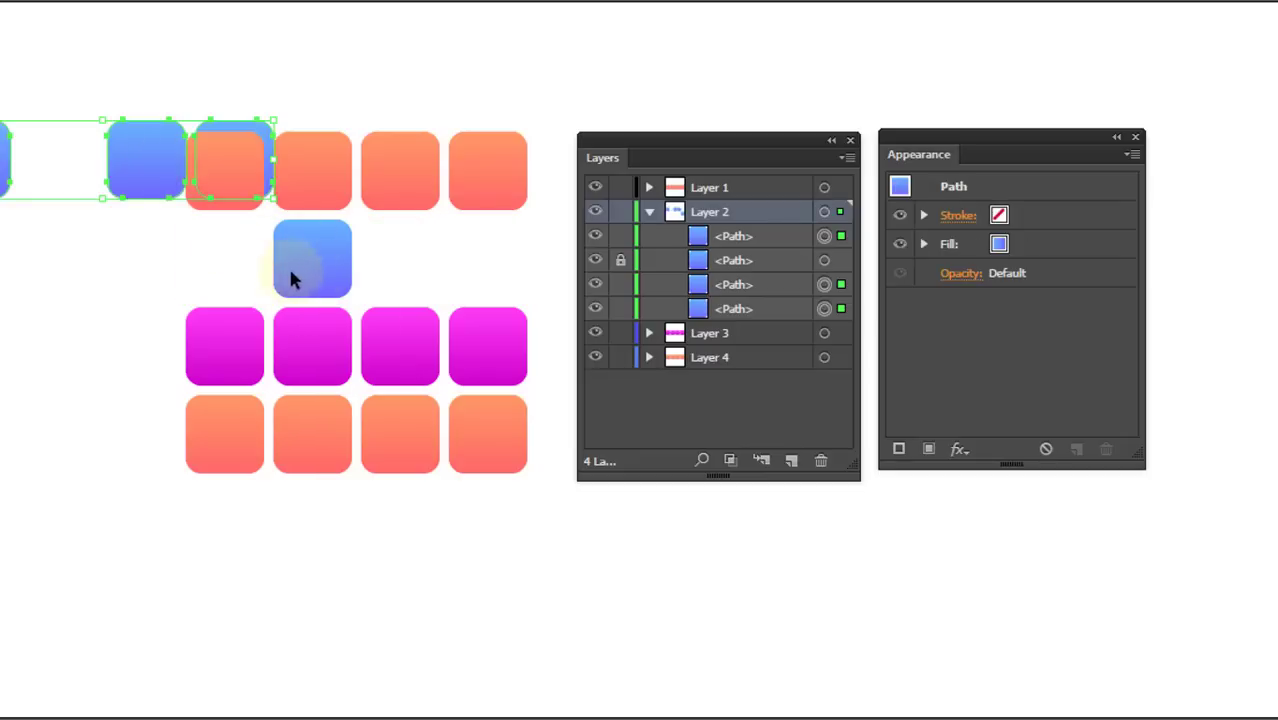
pyautogui.hotkey('ctrl', 'z')
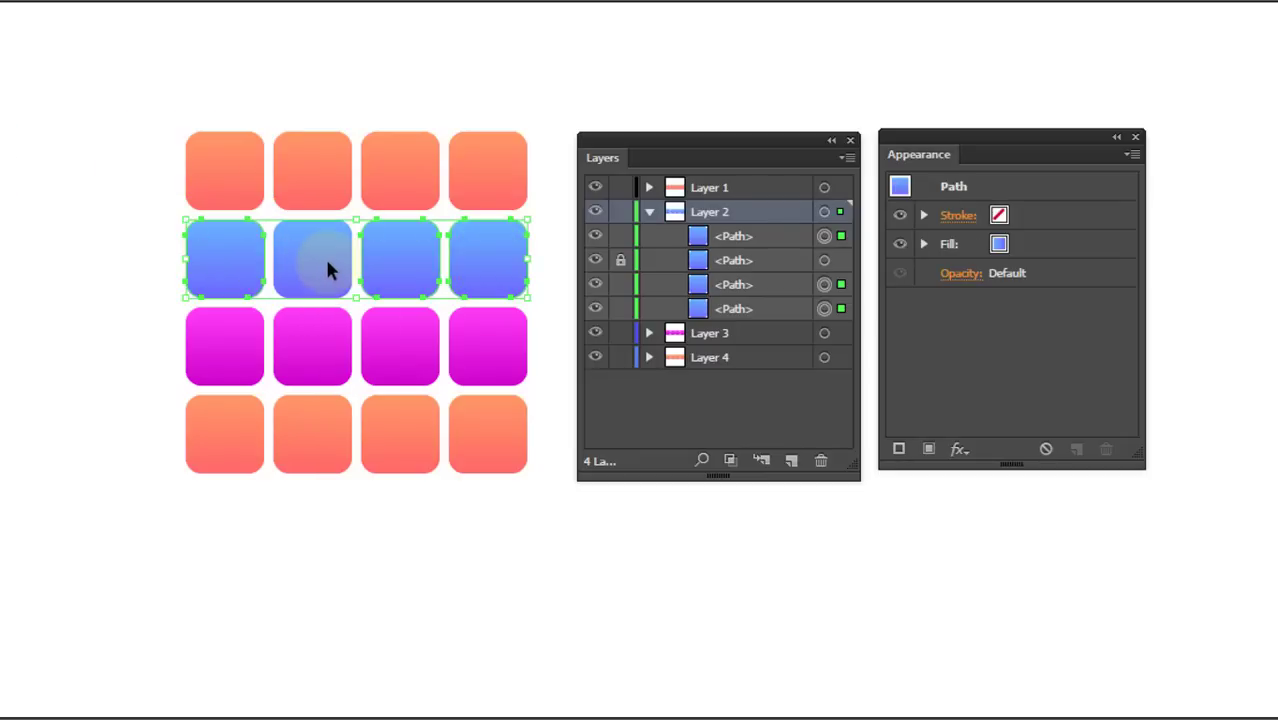
pyautogui.click(564, 107)
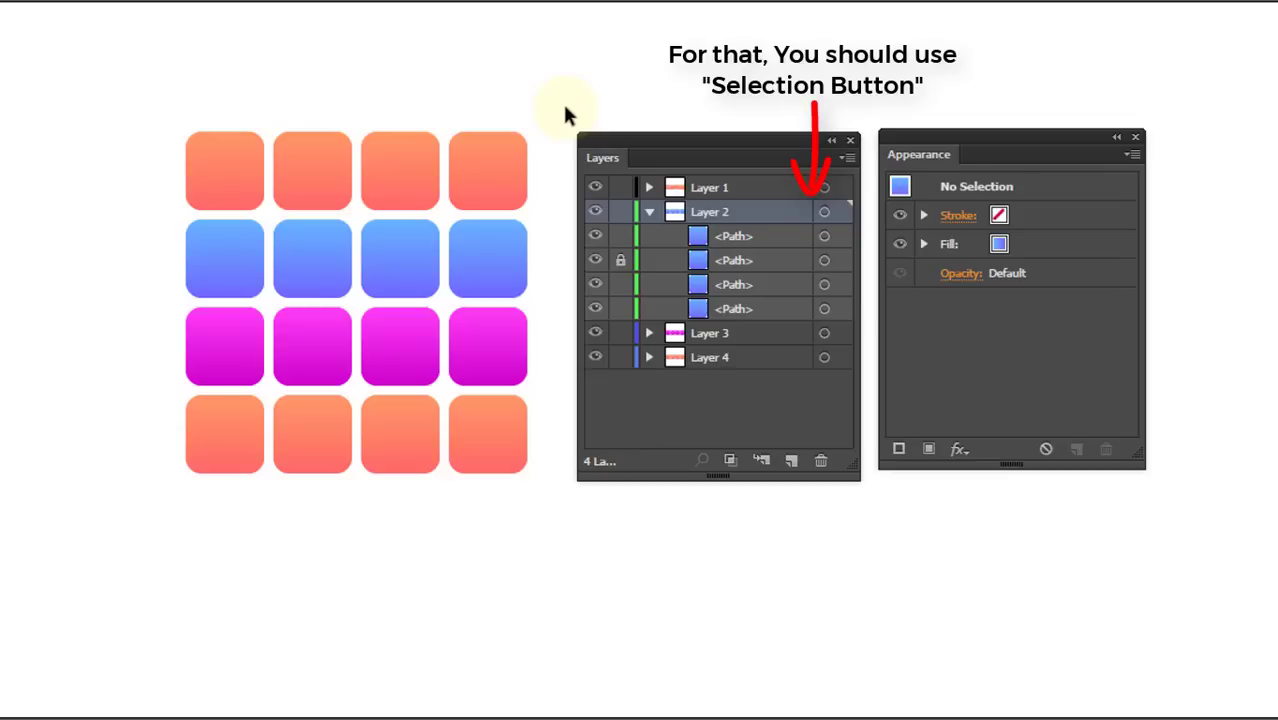
# - Unlock the second blue tile, test-move the blue row, and undo the move
pyautogui.click(843, 215)
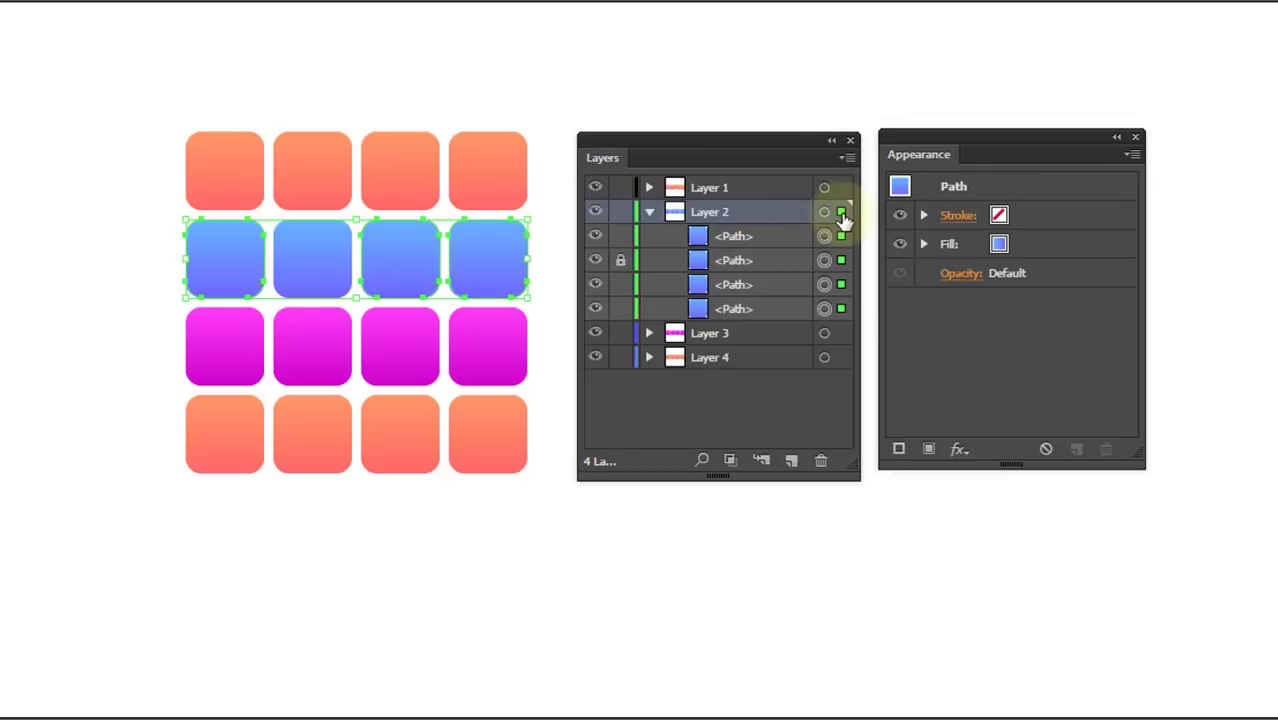
pyautogui.click(620, 260)
pyautogui.moveTo(465, 247); pyautogui.dragTo(256, 72)
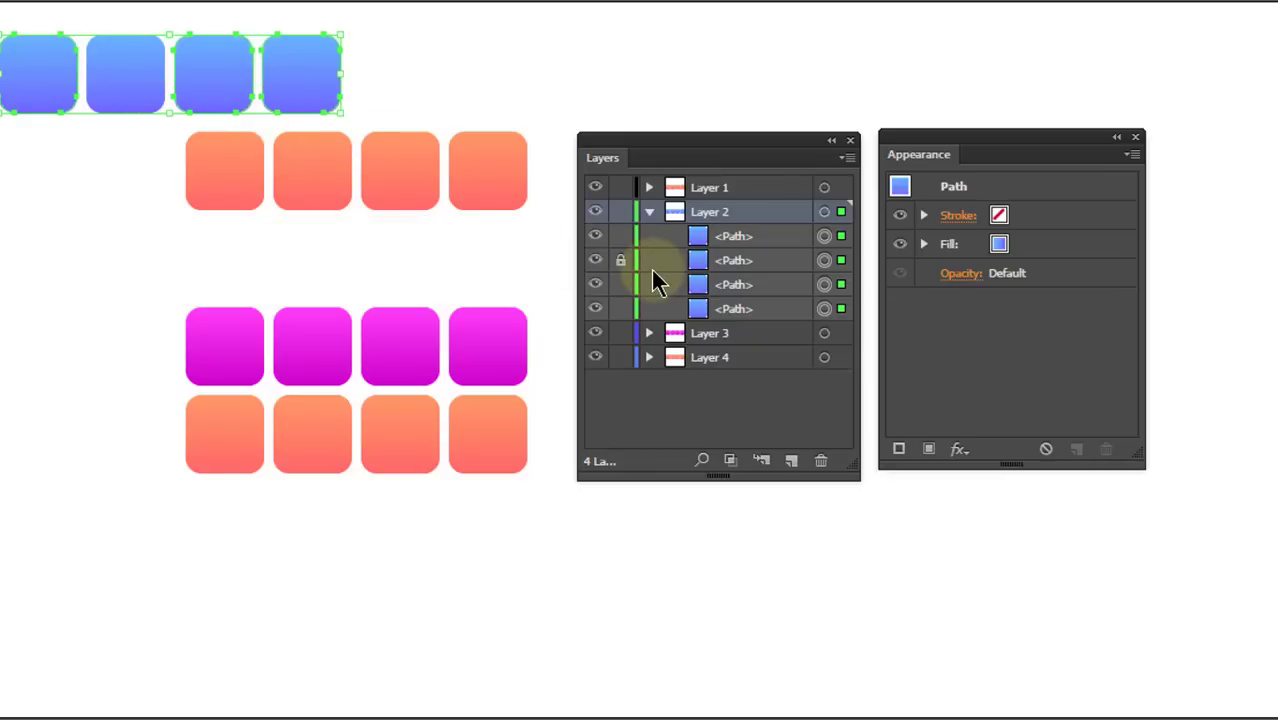
pyautogui.hotkey('ctrl', 'z')
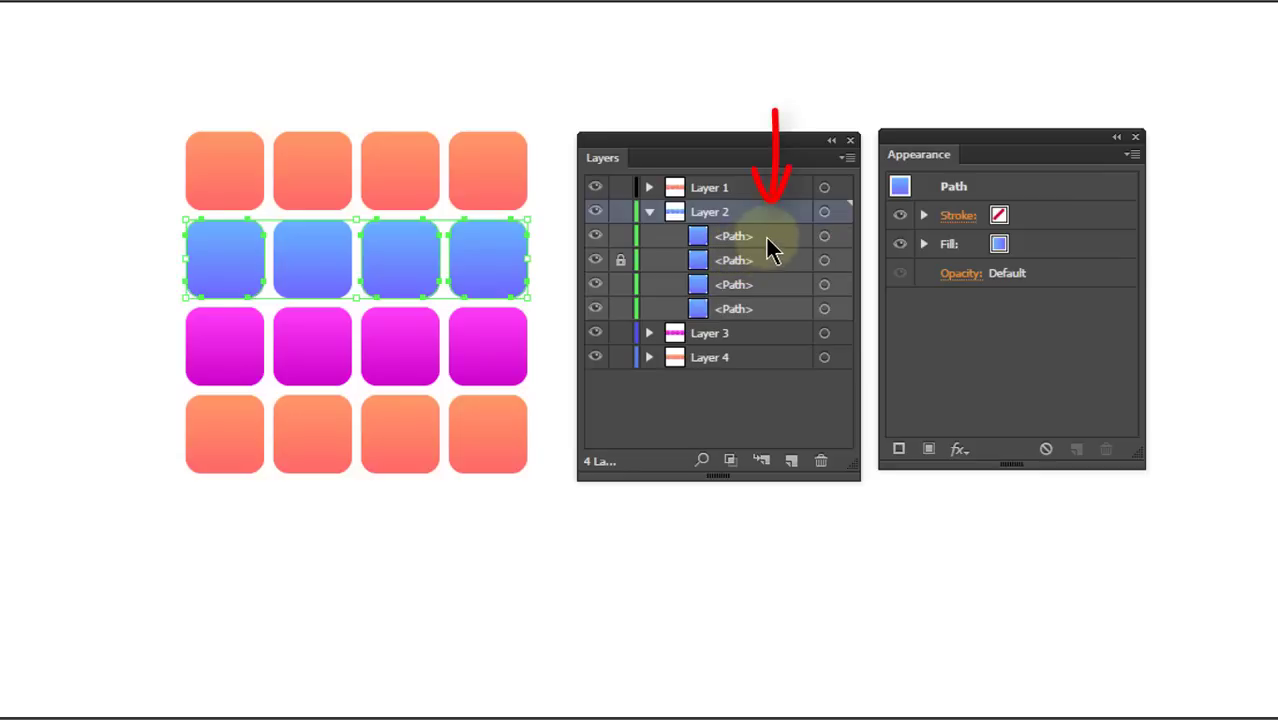
# - Deselect, reselect all four blue tiles in Layer 2, then select only the first tile
pyautogui.hotkey('ctrl', 'shift', 'a')
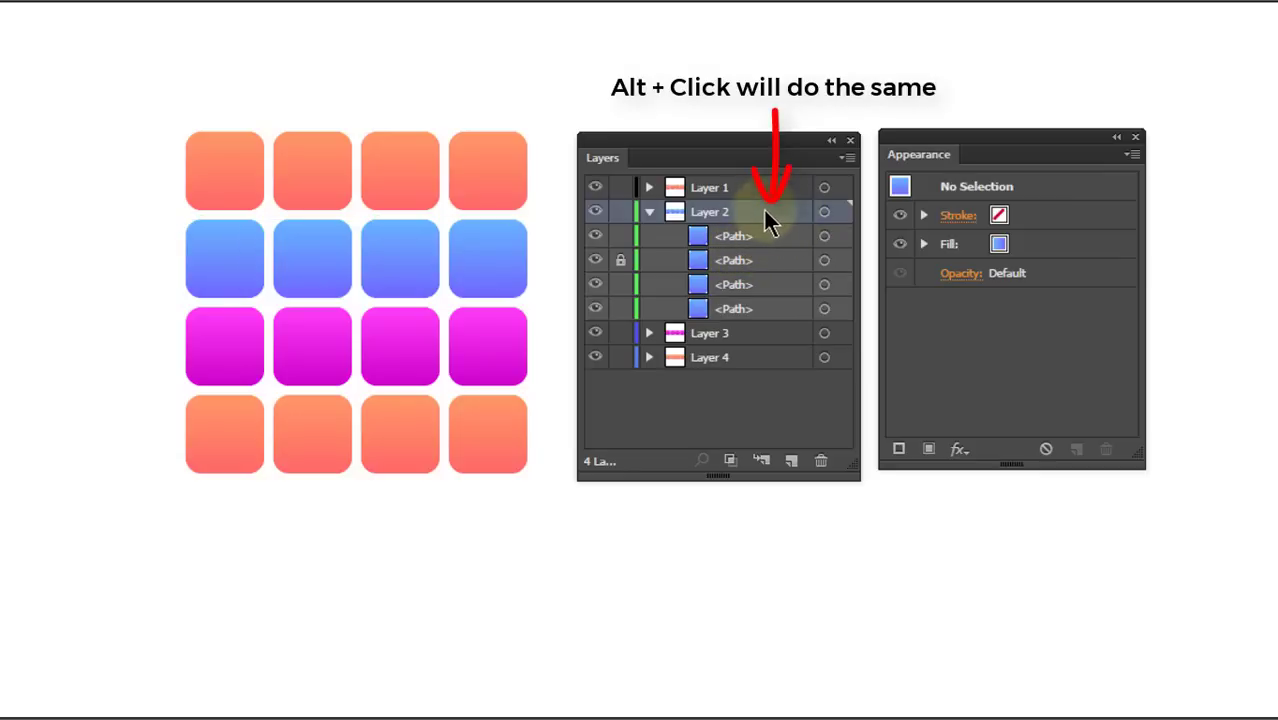
pyautogui.keyDown('alt'); pyautogui.click(779, 222); pyautogui.keyUp('alt')
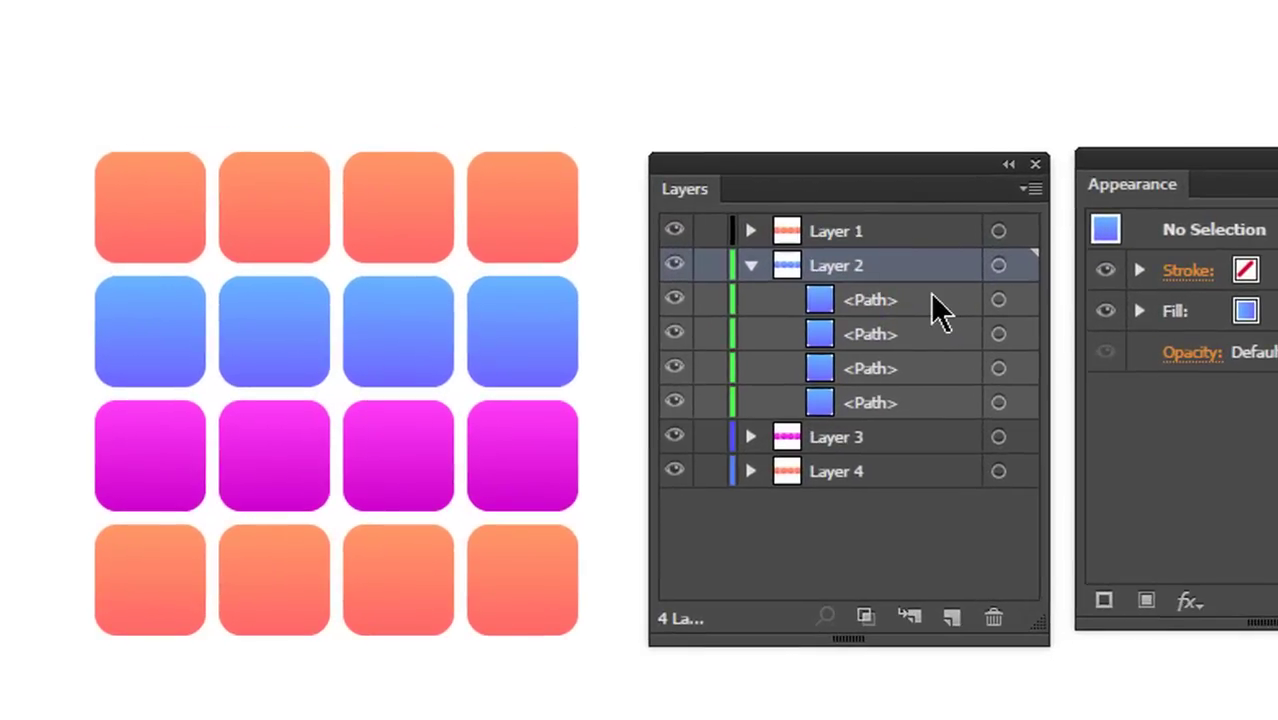
pyautogui.click(998, 300)
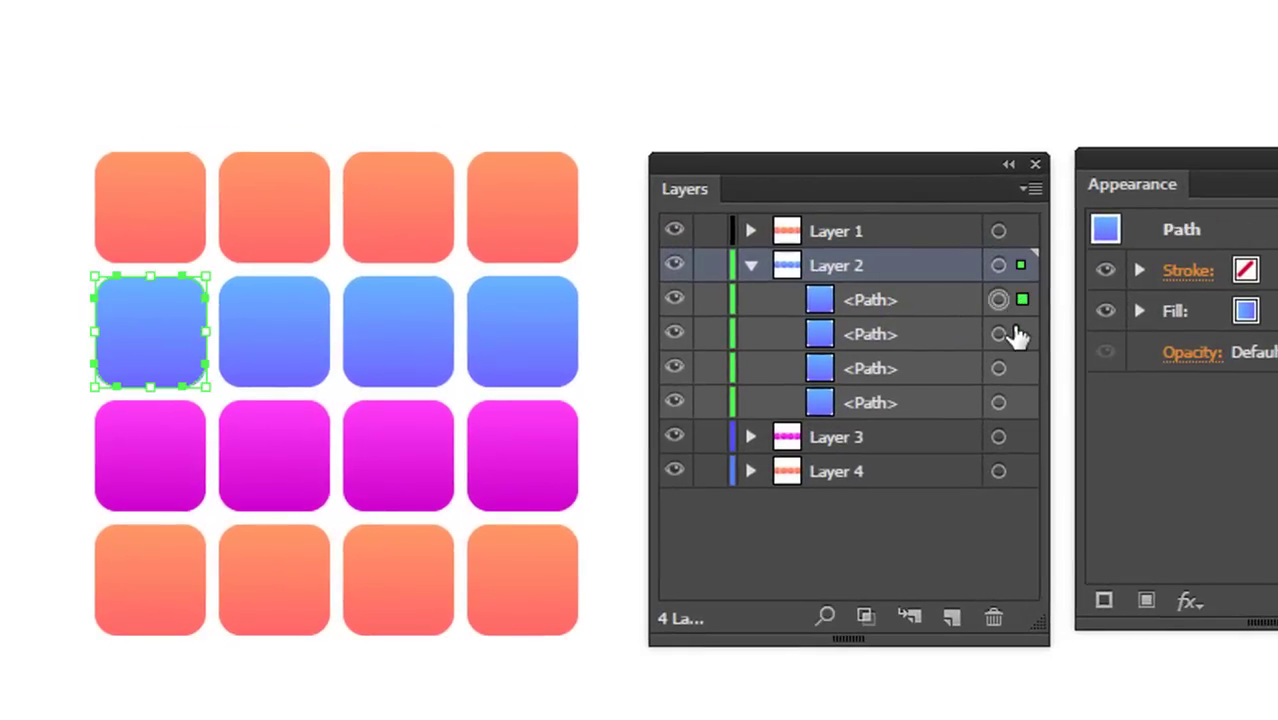
# - Move the first two blue tiles into Layer 1 and toggle Layer 1's visibility to confirm
pyautogui.keyDown('shift'); pyautogui.click(1020, 334); pyautogui.keyUp('shift')
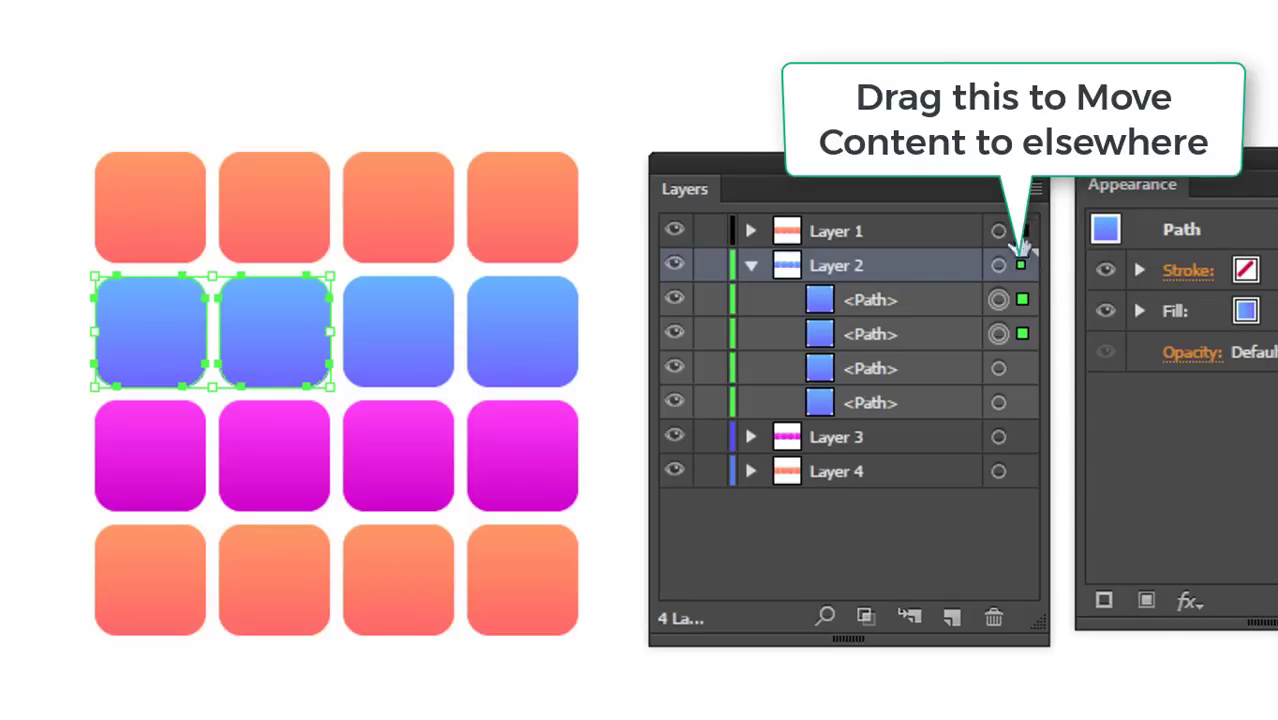
pyautogui.moveTo(1022, 268)
pyautogui.mouseDown()
pyautogui.moveTo(1030, 476)
pyautogui.moveTo(1016, 245)
pyautogui.mouseUp()
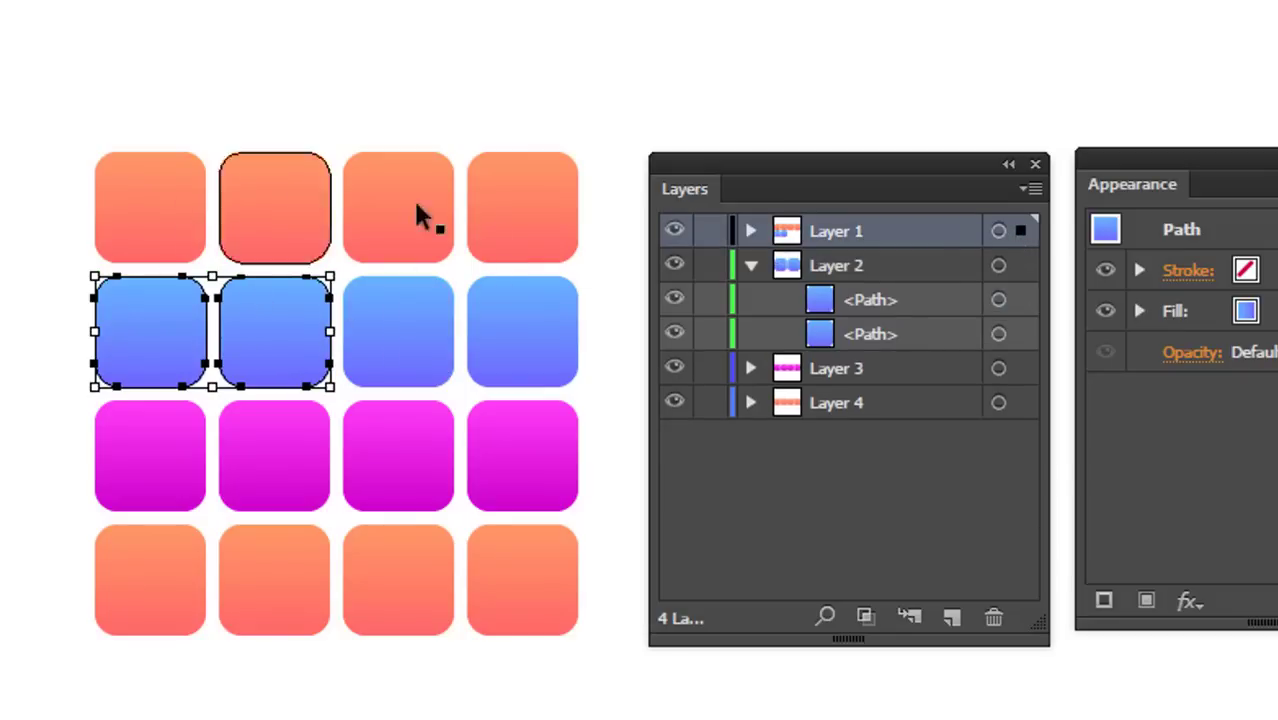
pyautogui.click(676, 233)
pyautogui.click(676, 233)
pyautogui.click(677, 240)
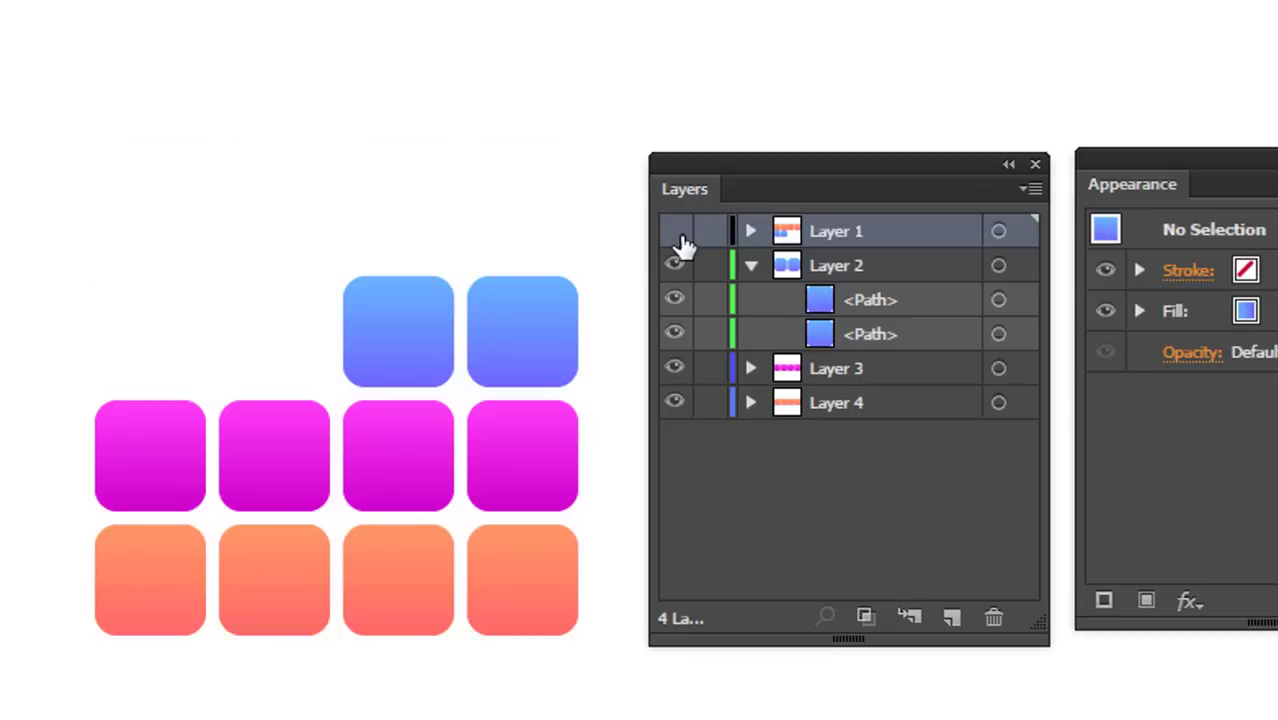
pyautogui.click(677, 240)
# - Reselect those two blue tiles and move them back into Layer 2
pyautogui.click(298, 333)
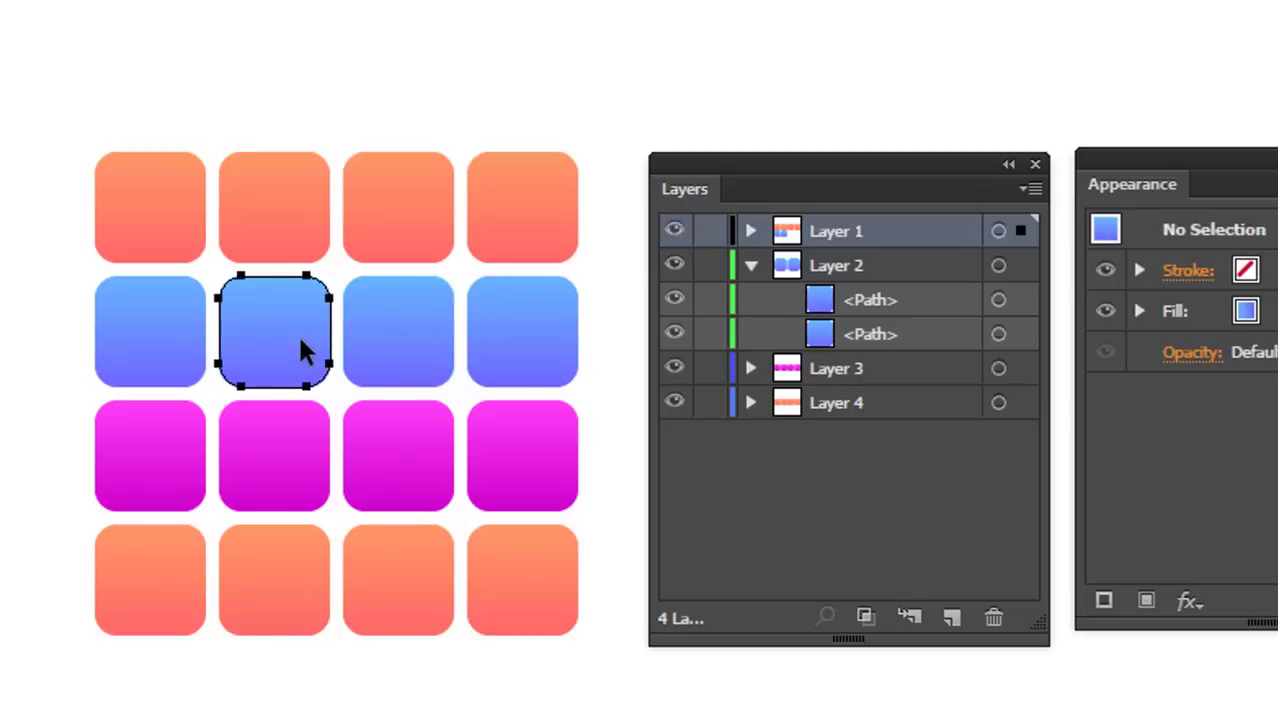
pyautogui.keyDown('shift'); pyautogui.click(171, 326); pyautogui.keyUp('shift')
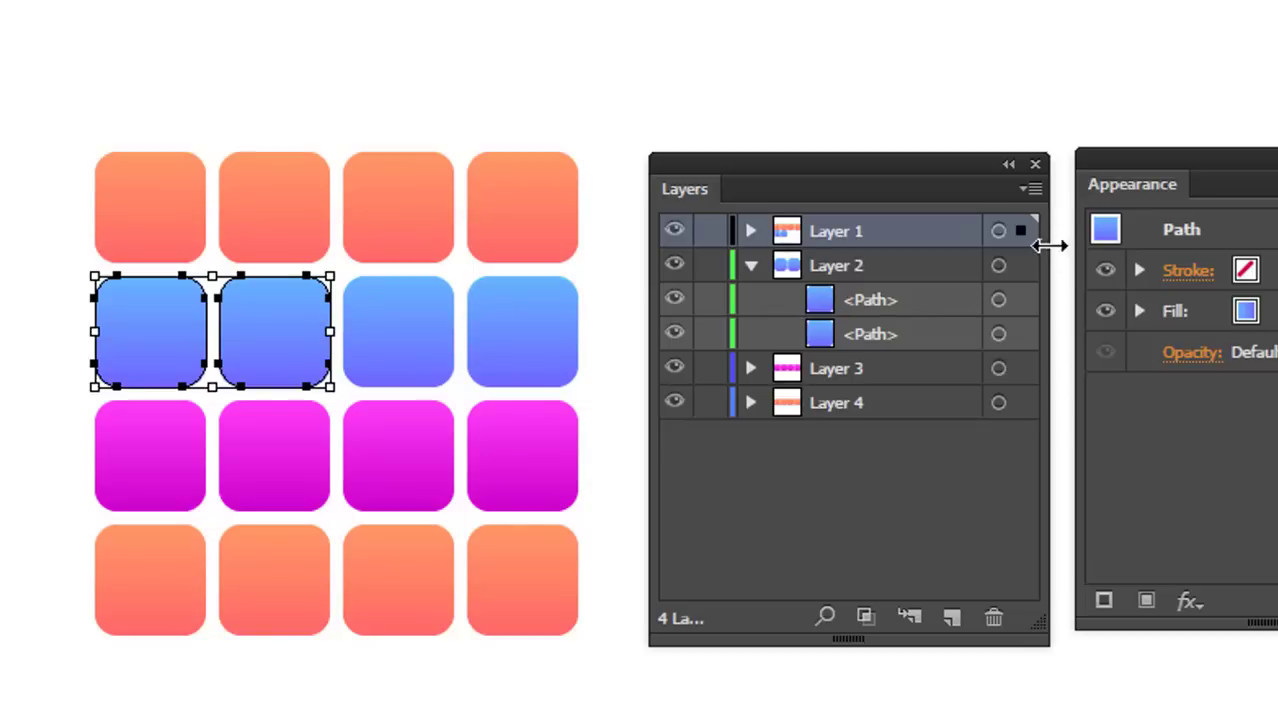
pyautogui.moveTo(1020, 236); pyautogui.dragTo(1025, 286)
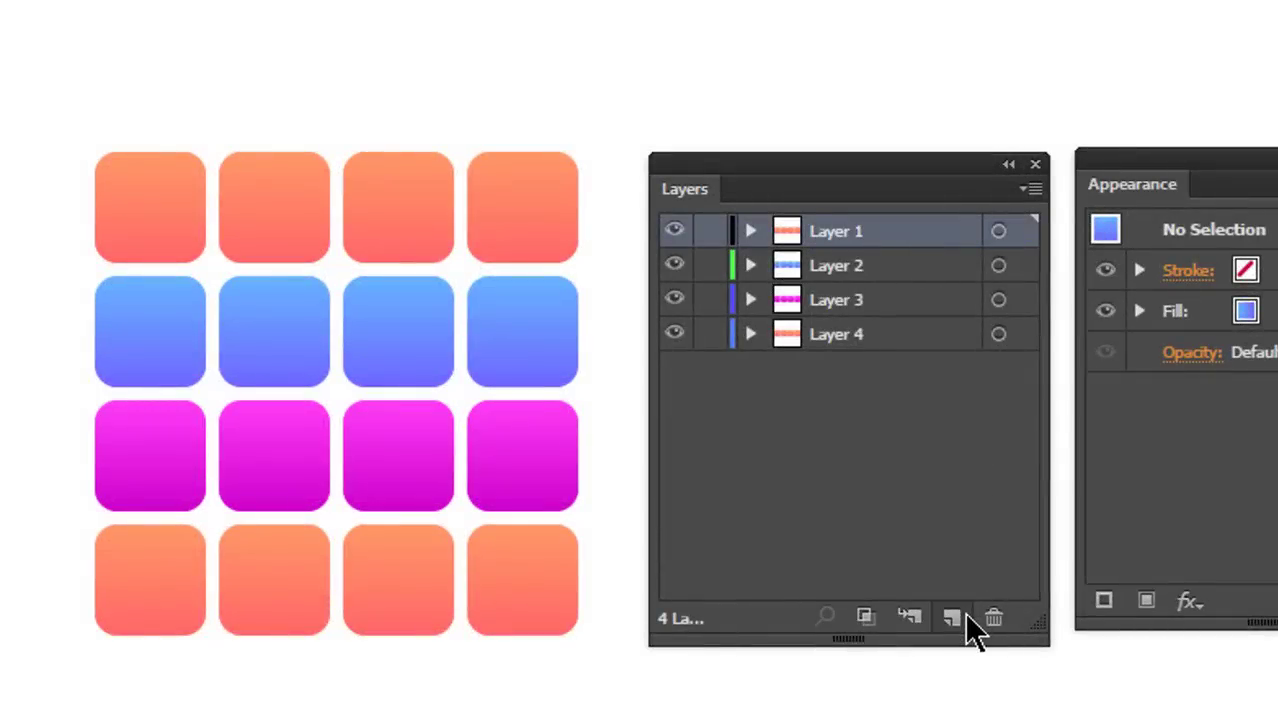
# - Create Layer 5, duplicate the orange top row into it, and move the copy upward
pyautogui.click(960, 612)
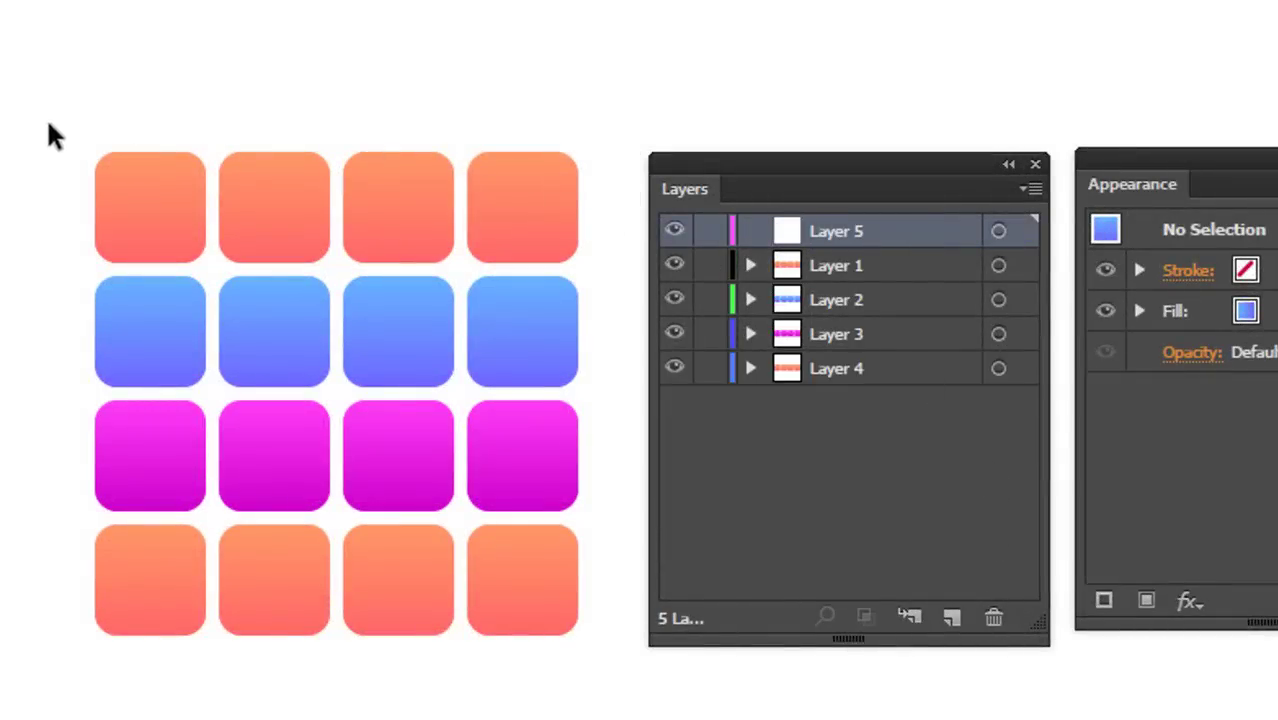
pyautogui.moveTo(48, 126); pyautogui.dragTo(603, 250)
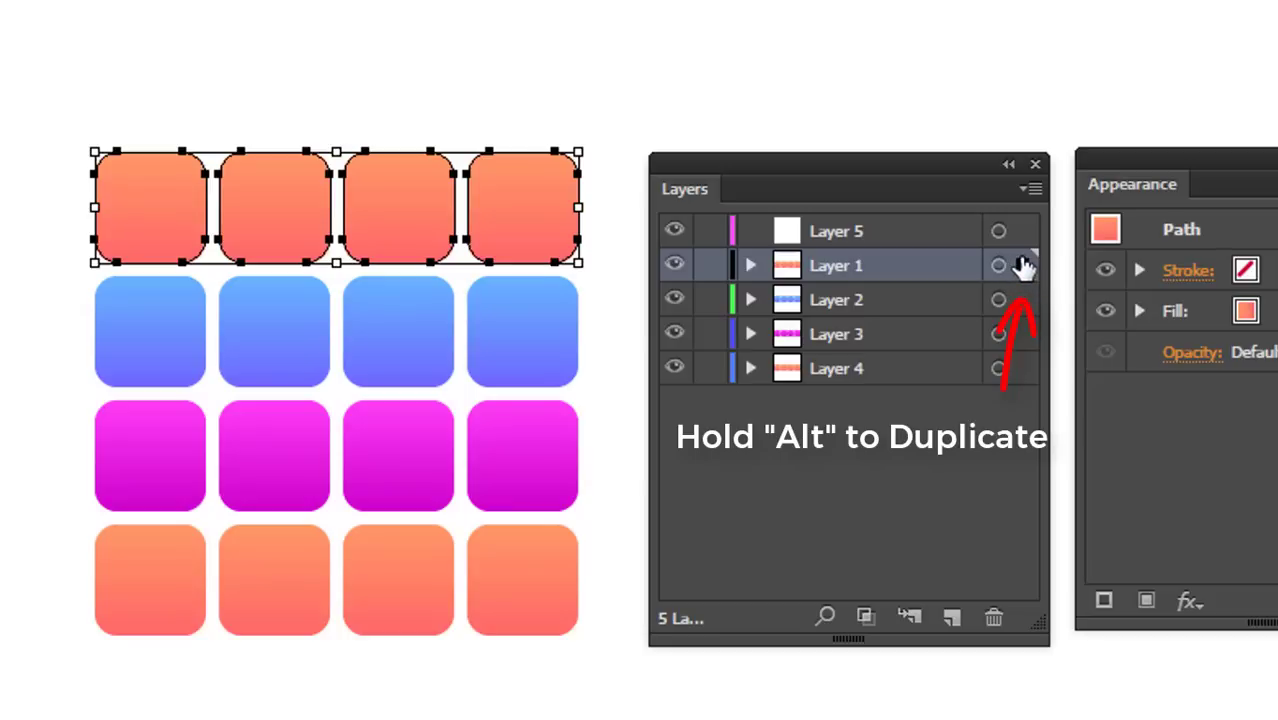
pyautogui.moveTo(1024, 266); pyautogui.dragTo(1024, 232)
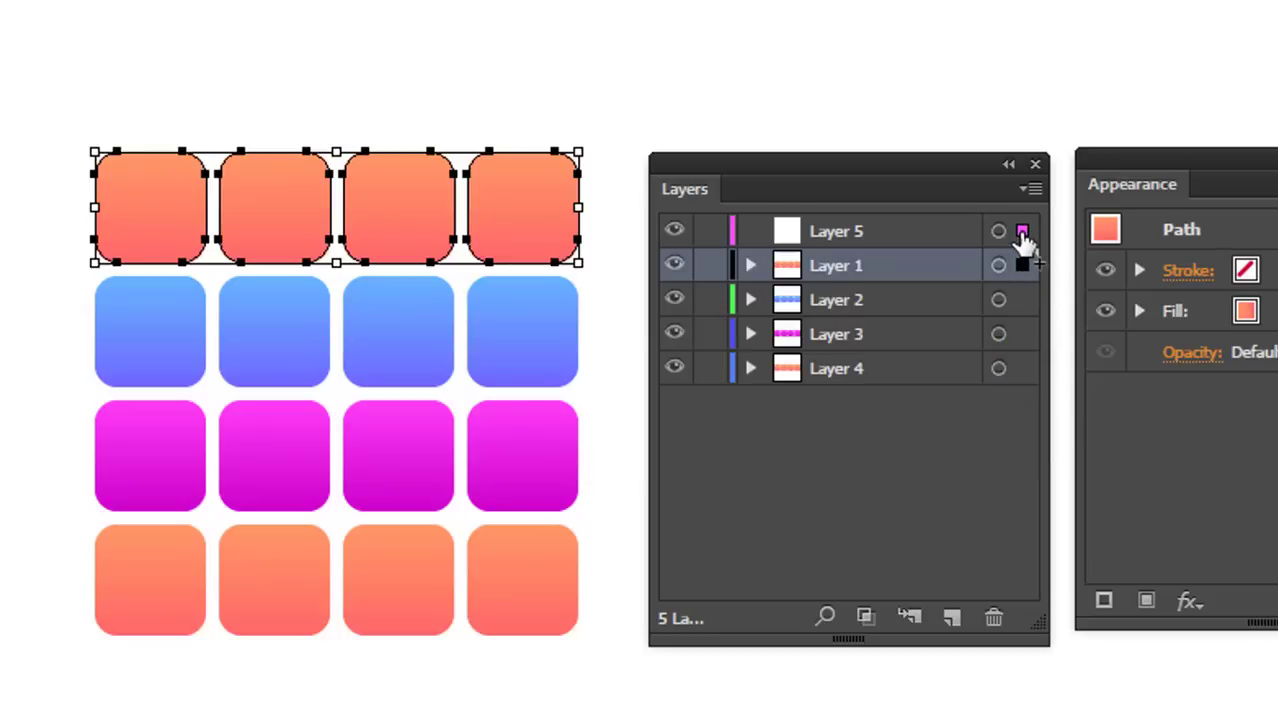
pyautogui.moveTo(1026, 238); pyautogui.dragTo(1024, 234)
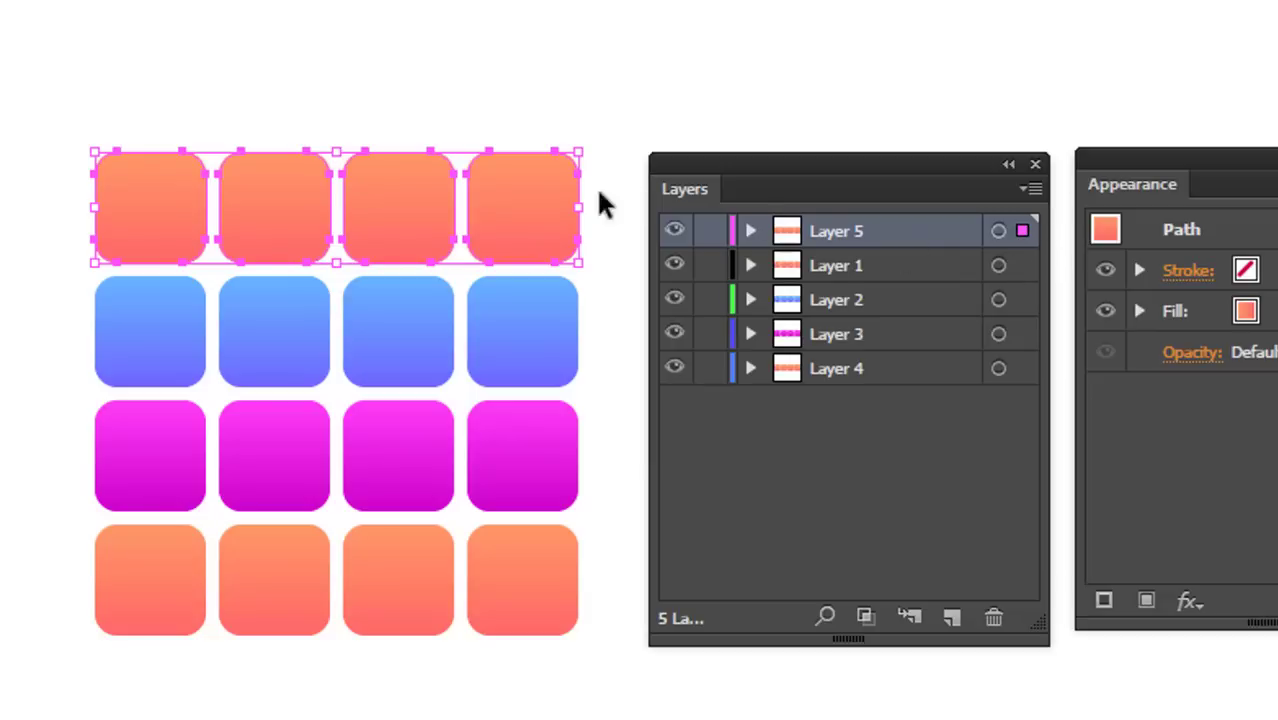
pyautogui.moveTo(531, 160); pyautogui.dragTo(524, 77)
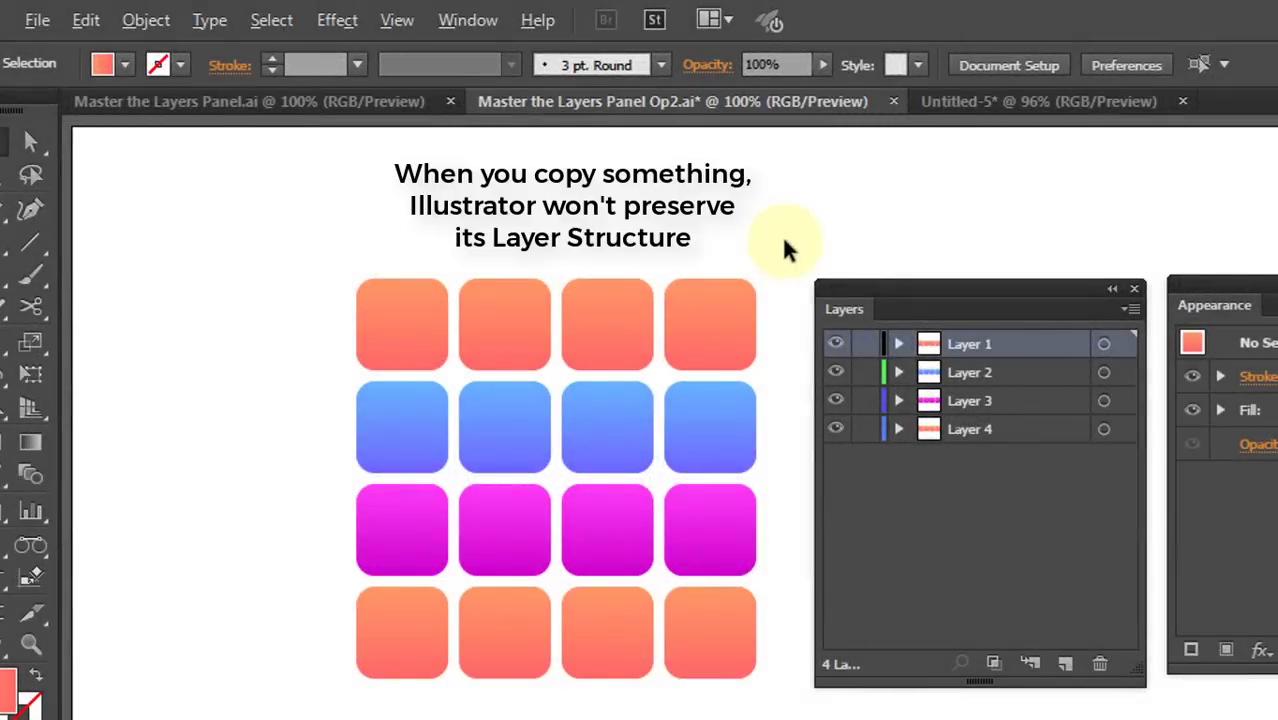
# - Copy the full 16-tile grid and Paste in Place into a new Untitled-6 document
pyautogui.moveTo(785, 245); pyautogui.dragTo(280, 712)
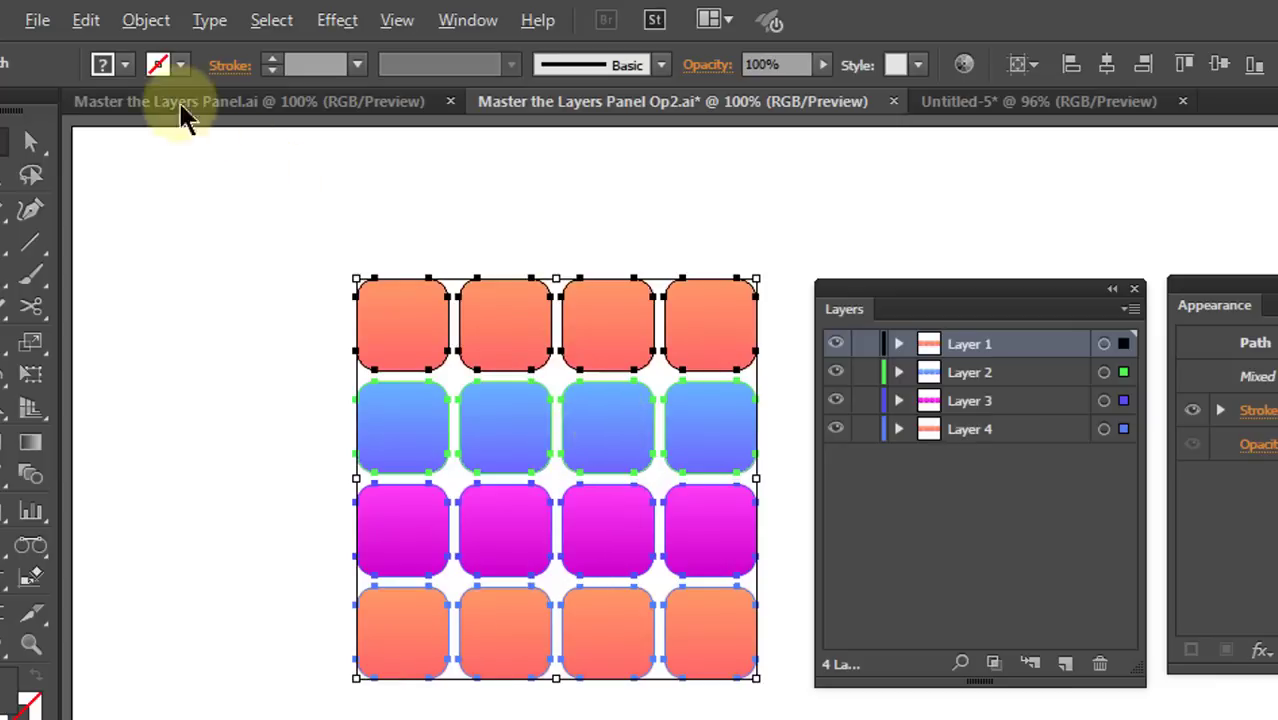
pyautogui.click(86, 20)
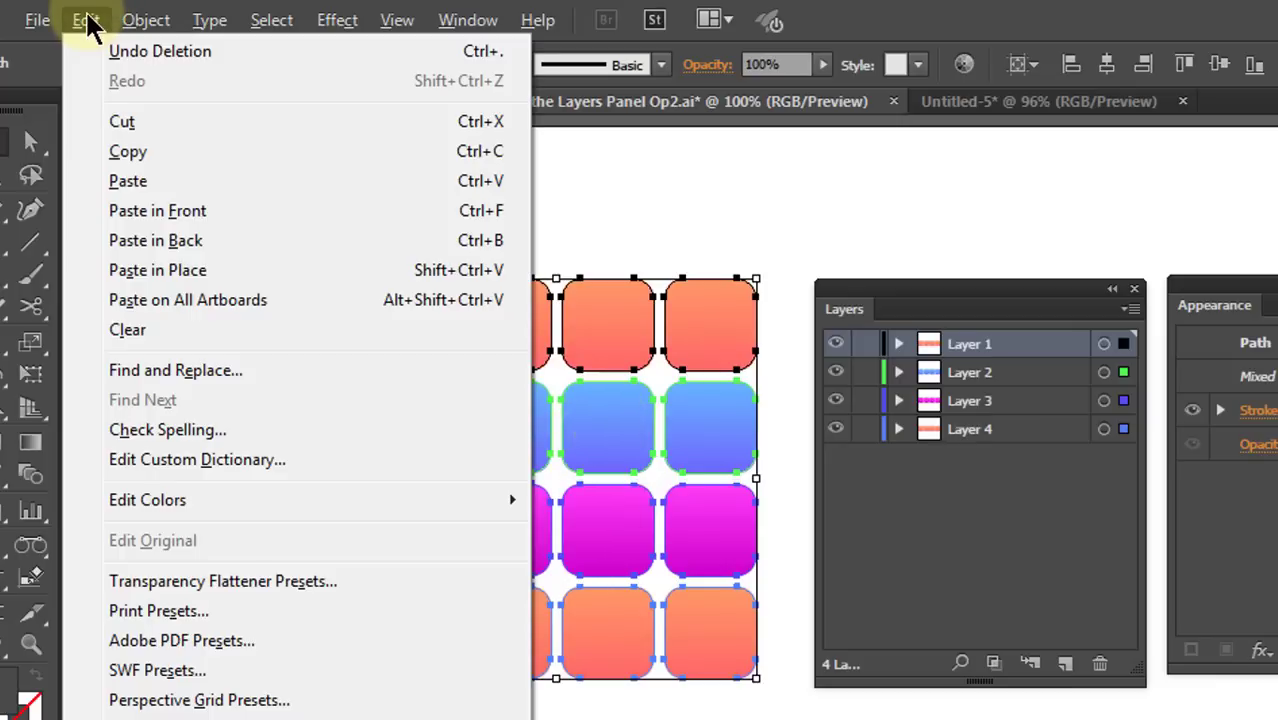
pyautogui.click(127, 152)
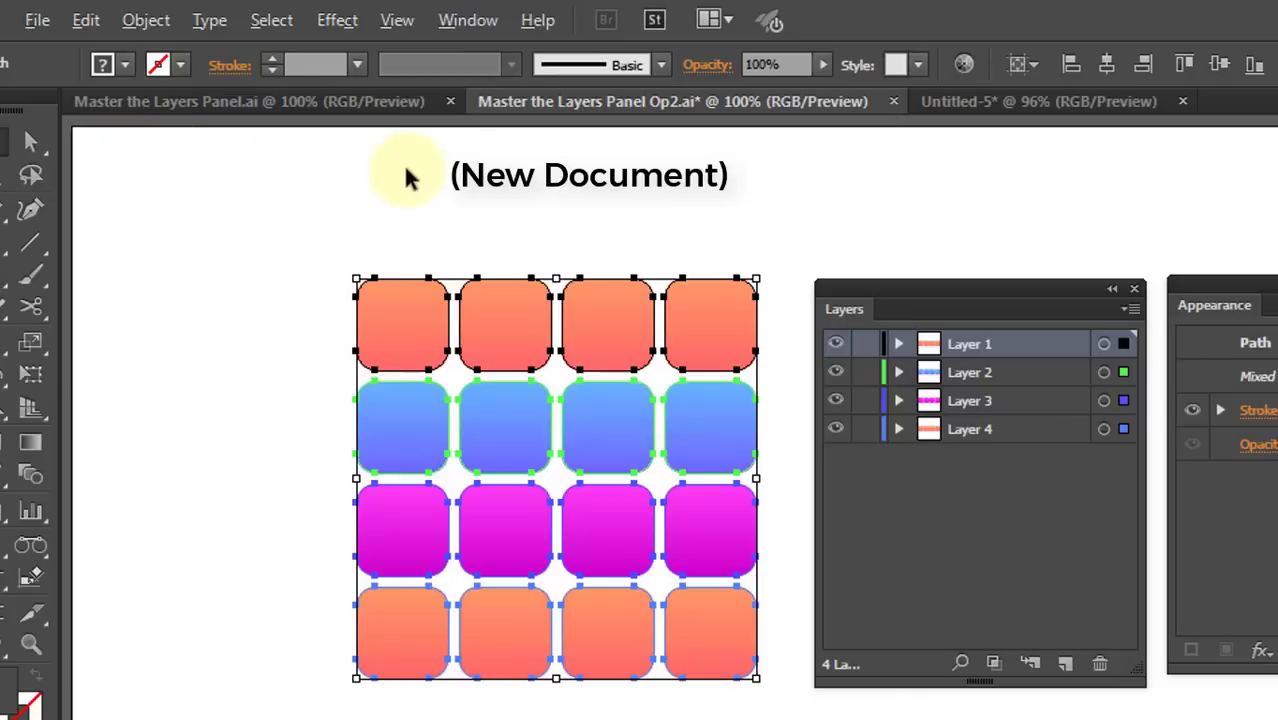
pyautogui.press('a')
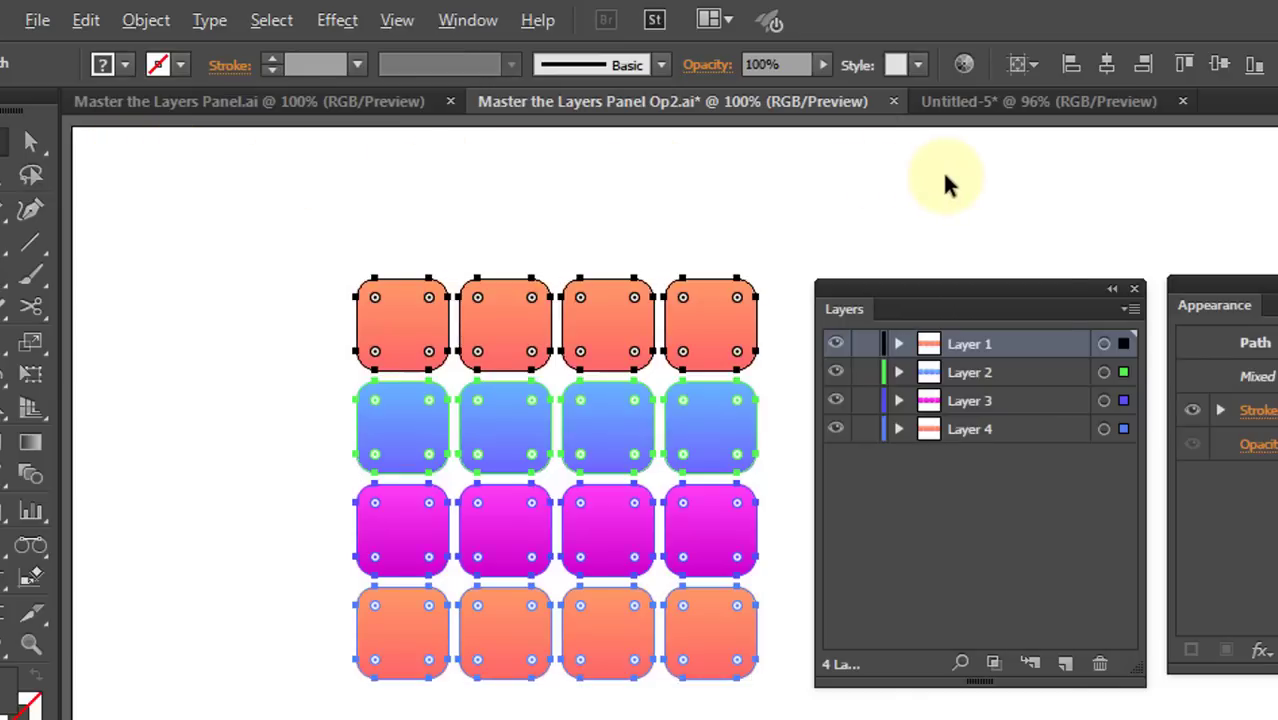
pyautogui.hotkey('ctrl', 'n')
pyautogui.press('Escape')
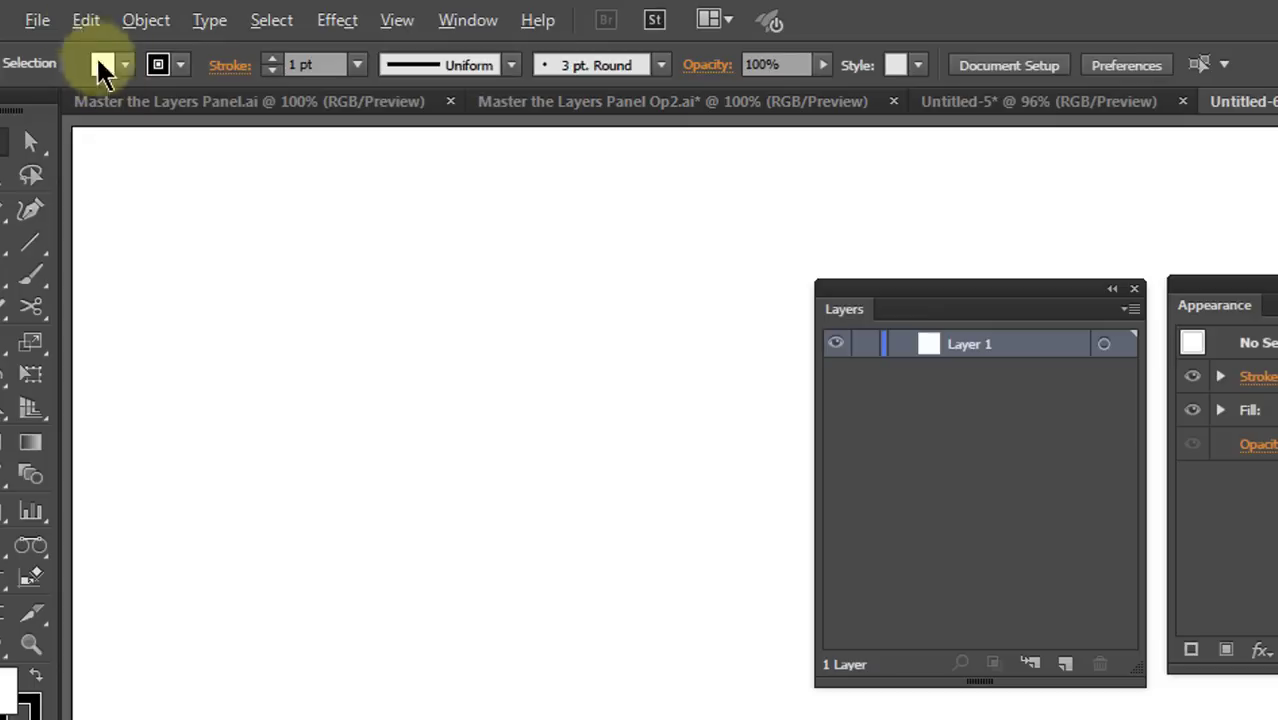
pyautogui.click(85, 24)
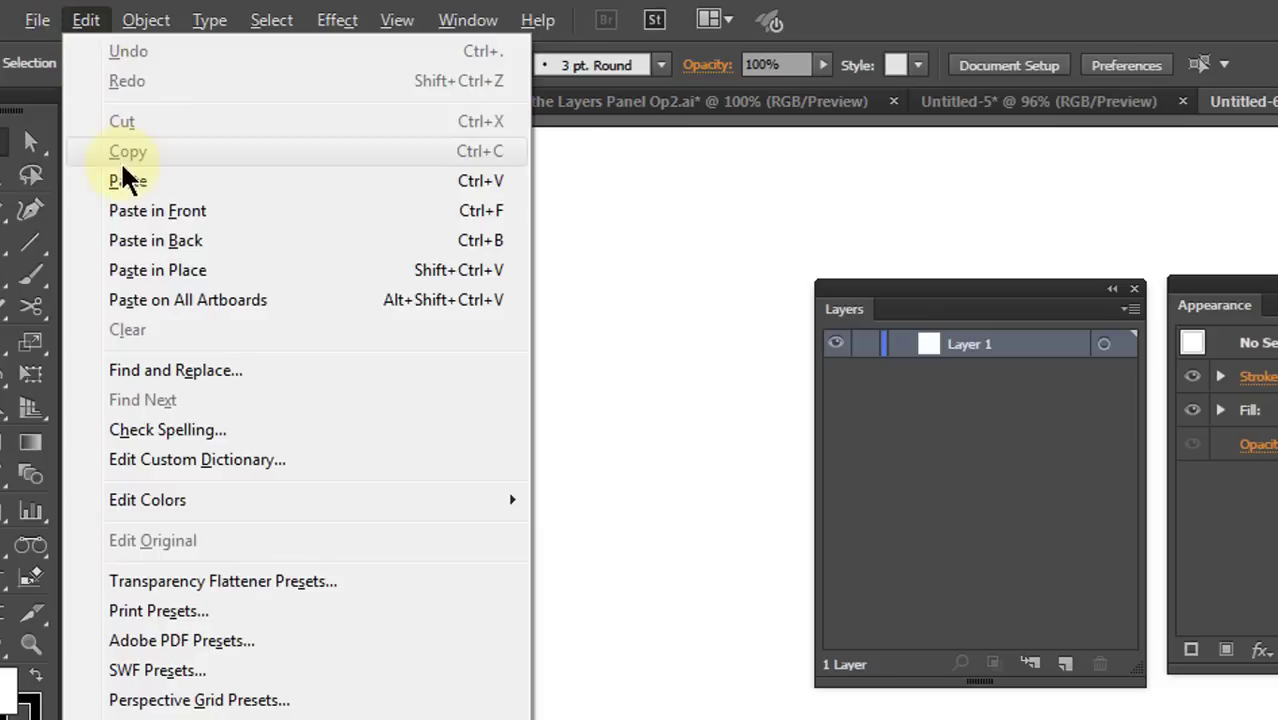
pyautogui.click(185, 270)
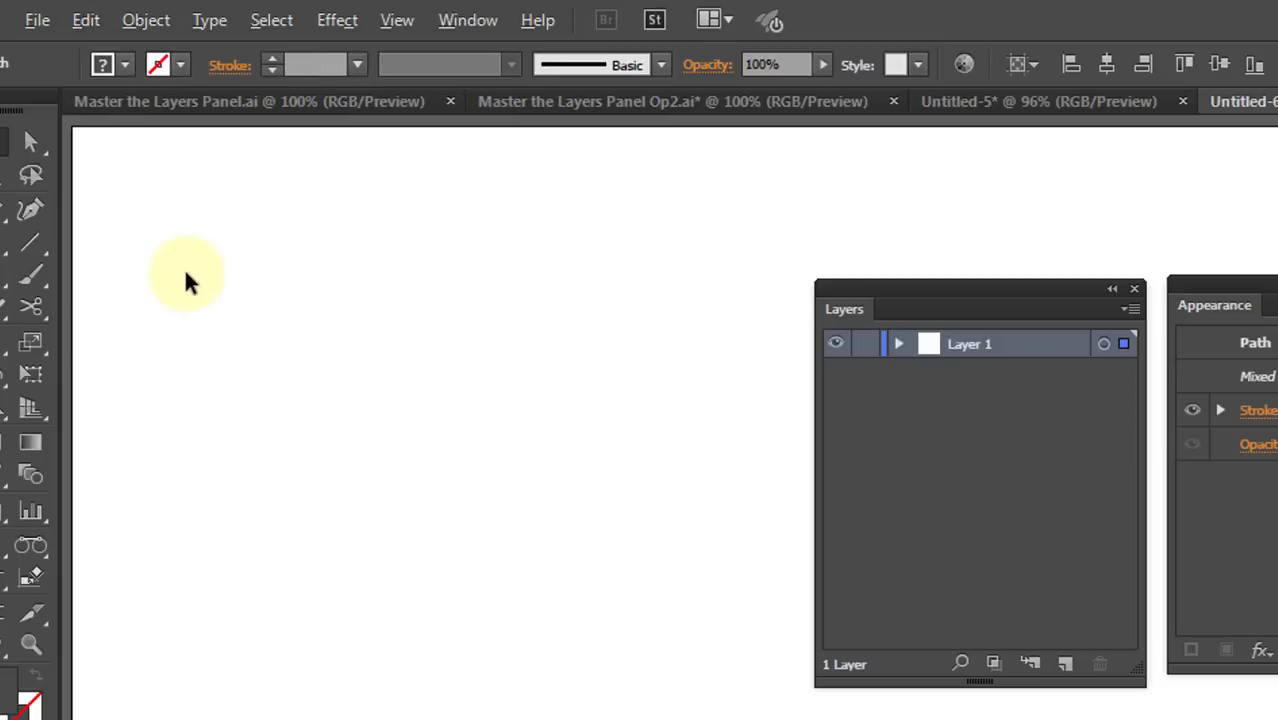
# - Inspect the pasted paths in Layer 1, delete all pasted tiles, and return to Op2.ai
pyautogui.click(899, 344)
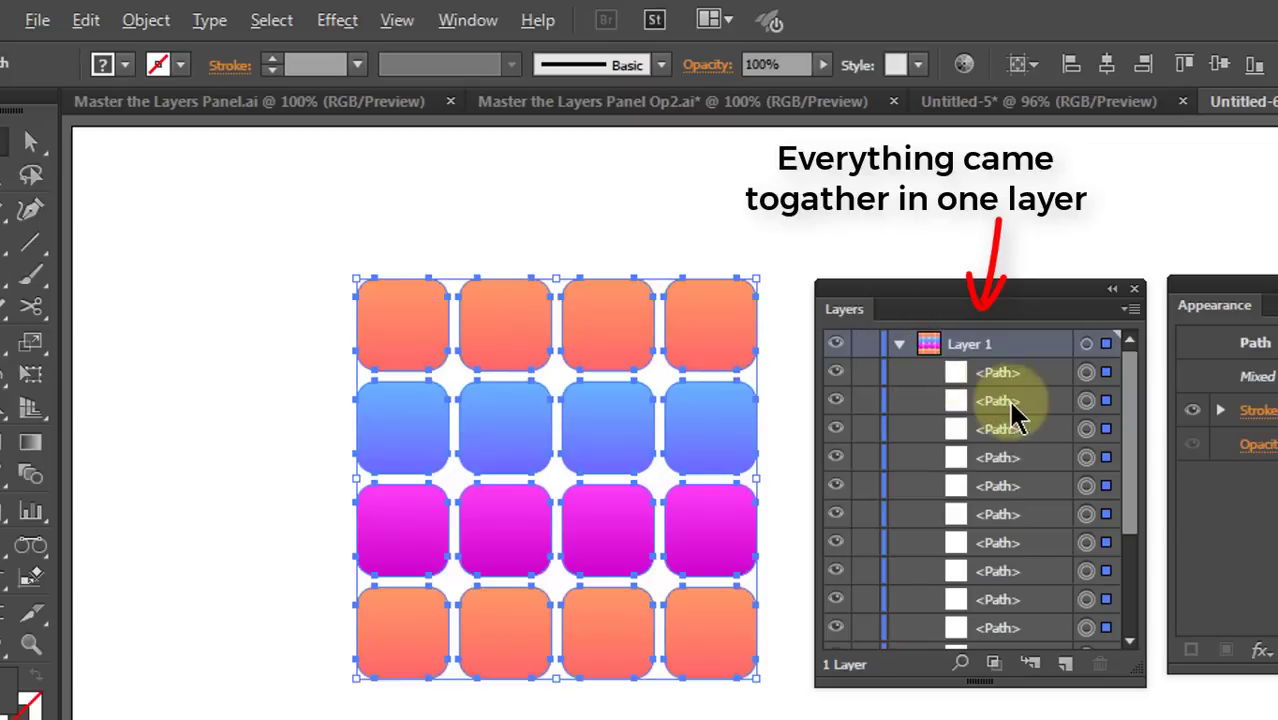
pyautogui.scroll(-2, 1013, 456)
pyautogui.scroll(-2, 1050, 540)
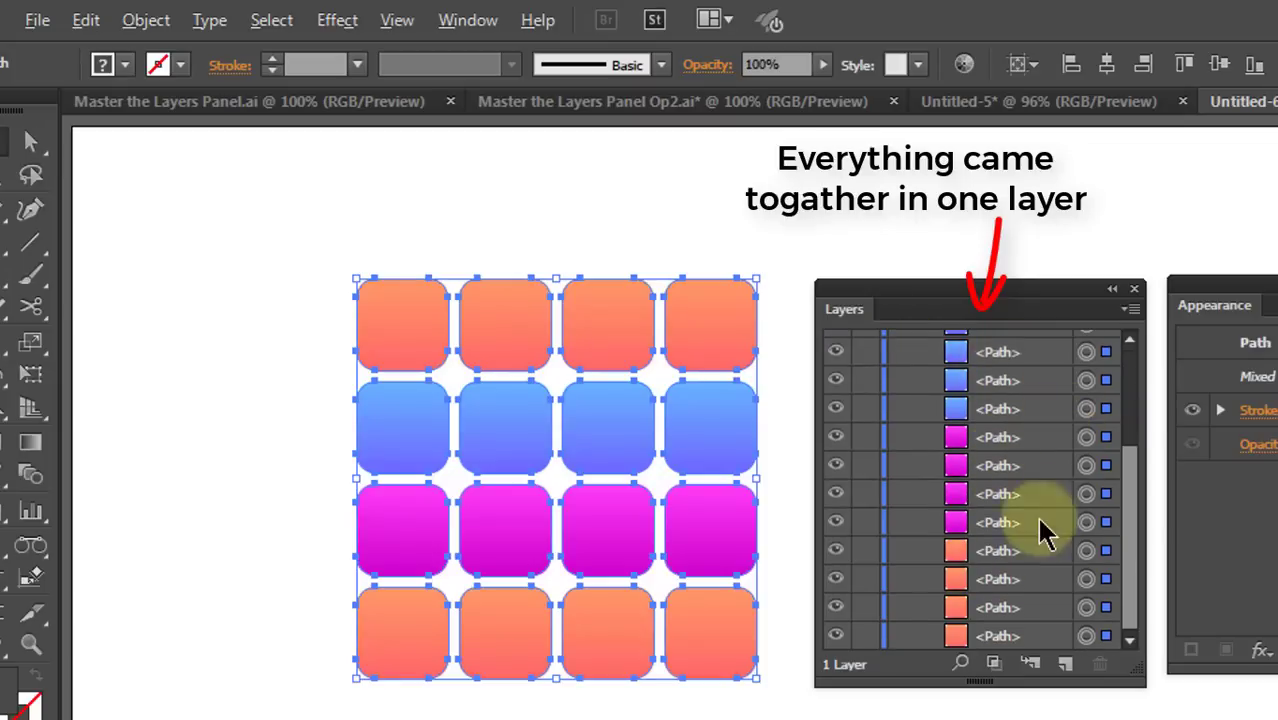
pyautogui.scroll(5, 1050, 556)
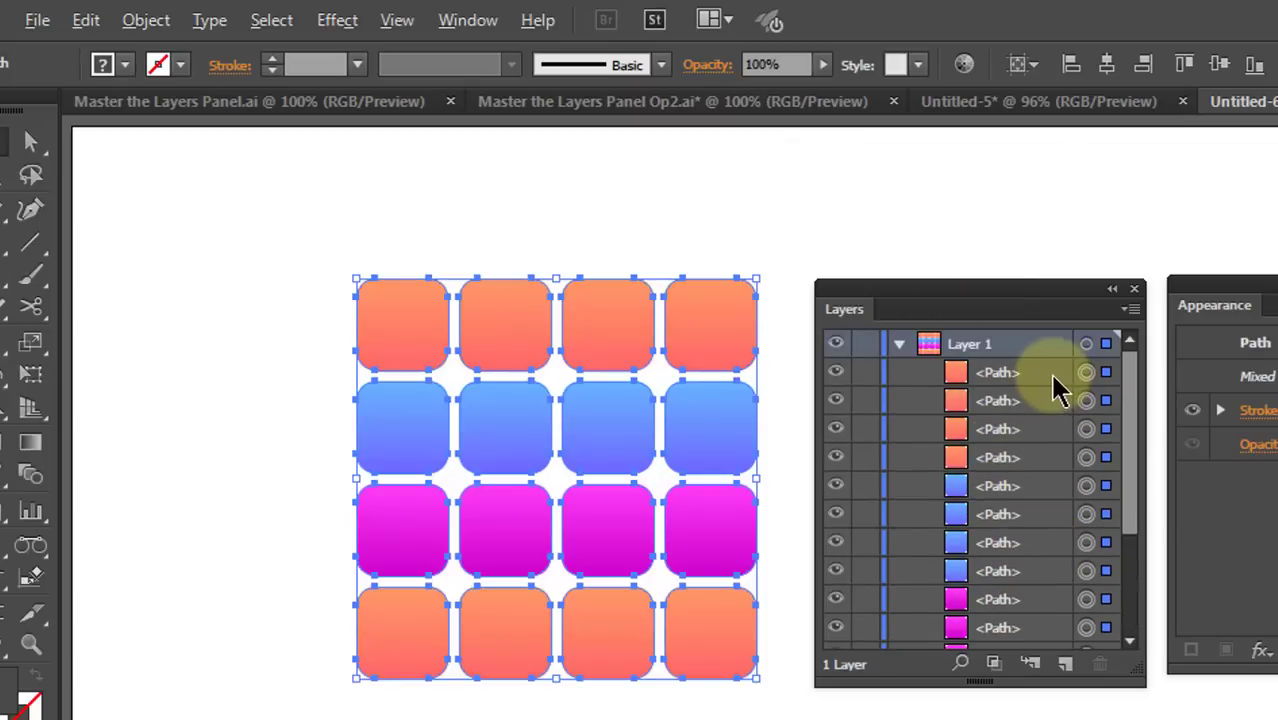
pyautogui.click(899, 344)
pyautogui.click(657, 218)
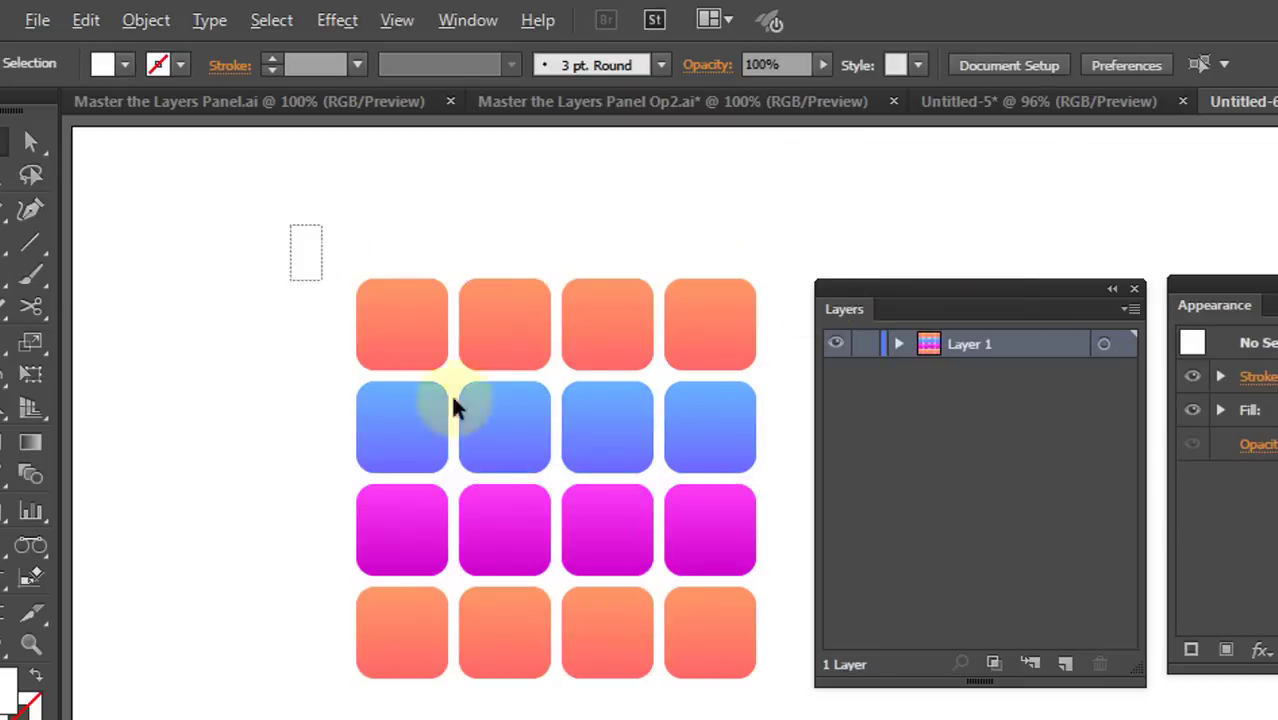
pyautogui.moveTo(288, 228); pyautogui.dragTo(785, 715)
pyautogui.press('Delete')
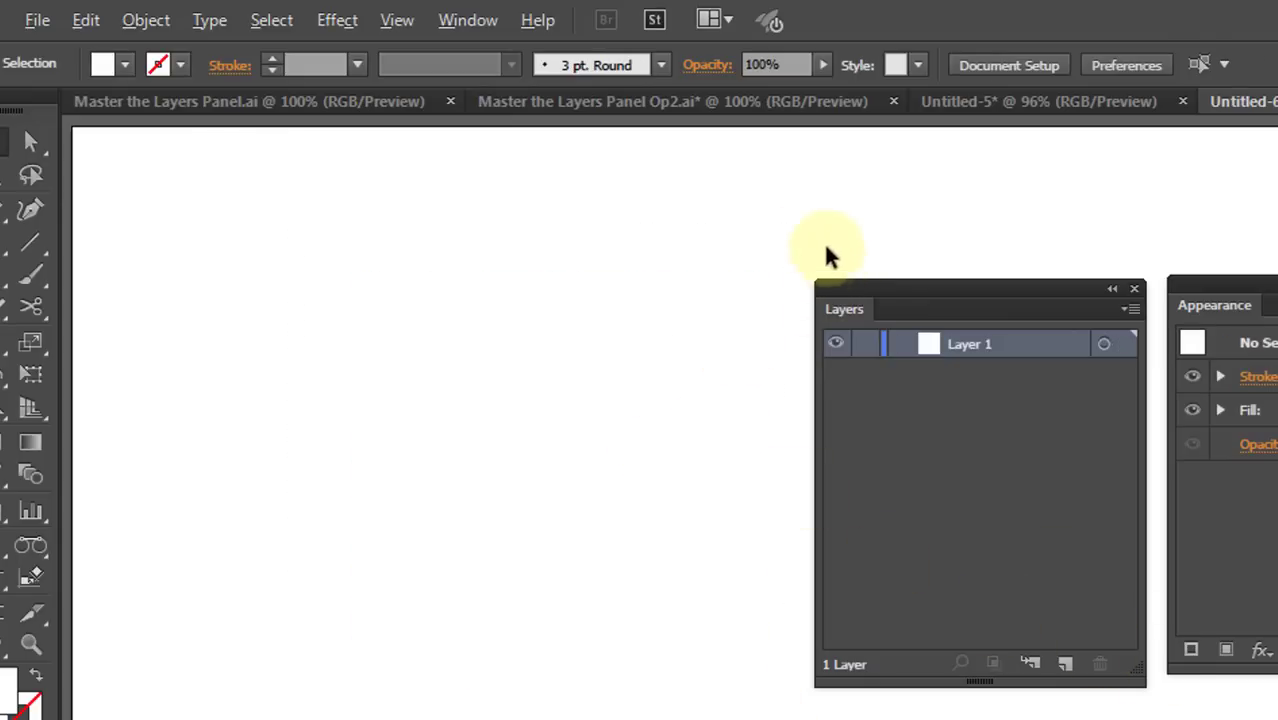
pyautogui.click(607, 100)
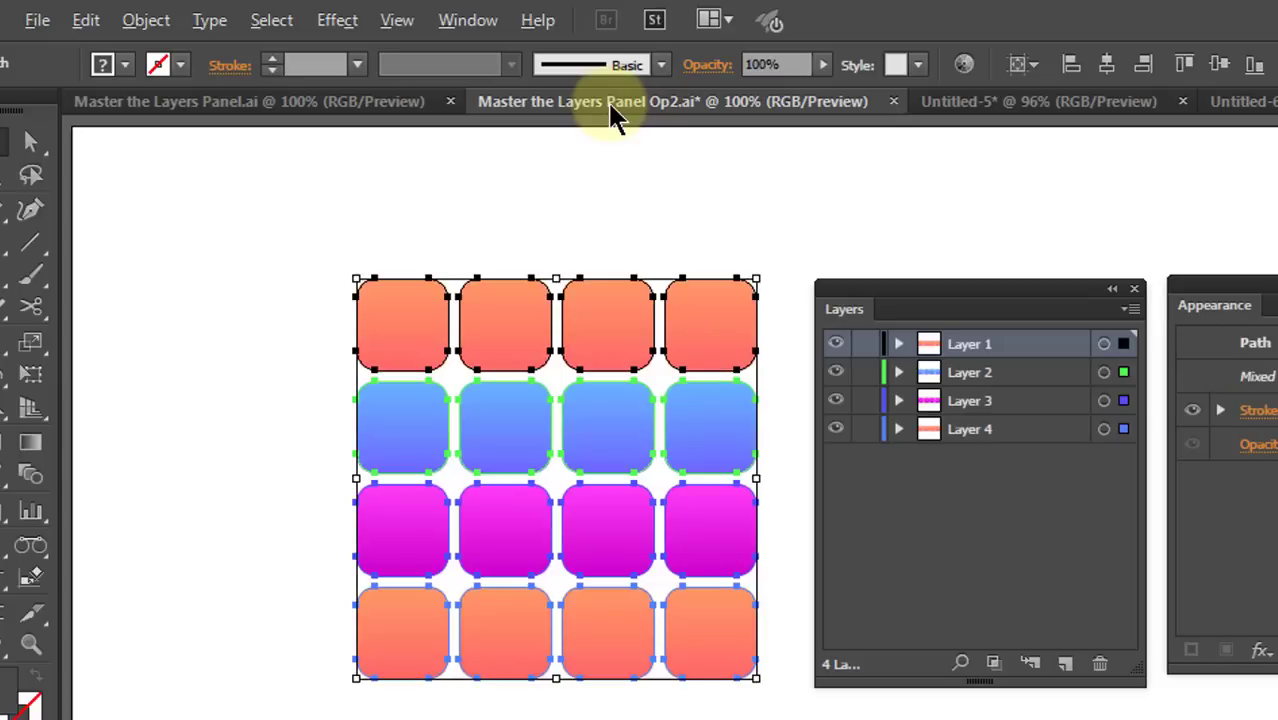
# - Deselect the tile grid and turn on Paste Remembers Layers in the Layers panel menu
pyautogui.click(728, 252)
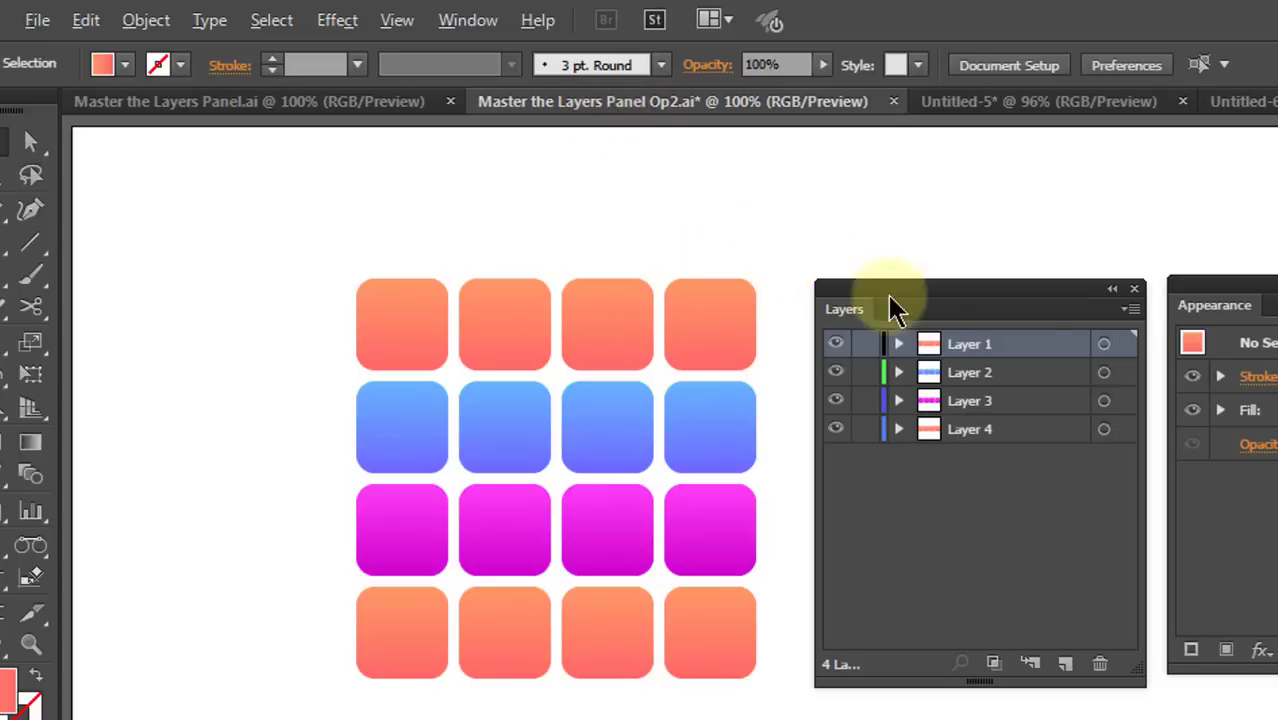
pyautogui.click(1130, 310)
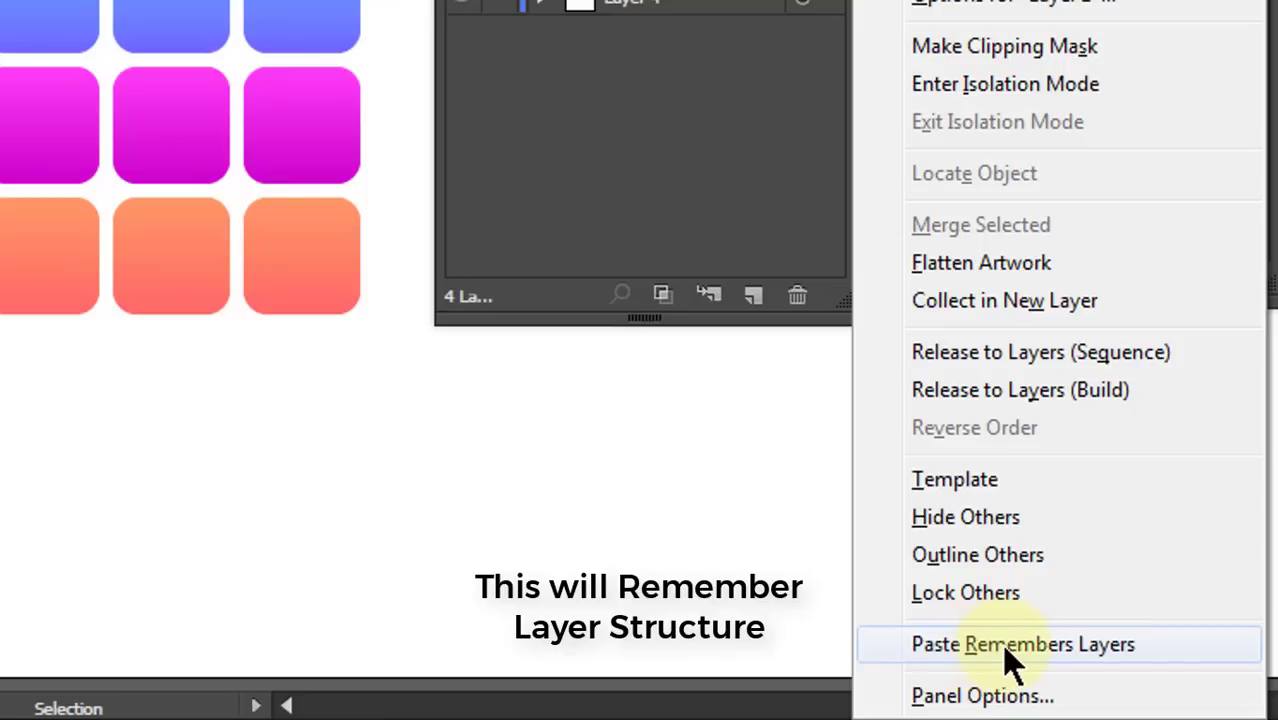
pyautogui.click(1001, 644)
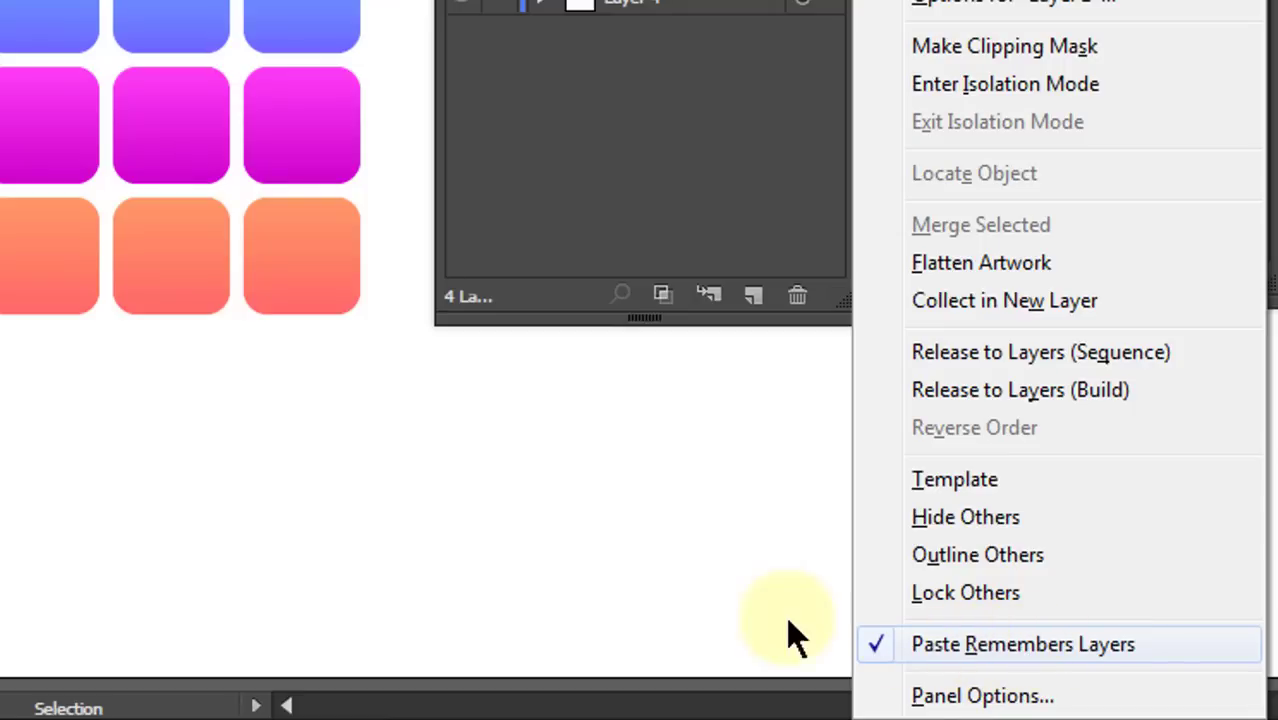
pyautogui.click(740, 602)
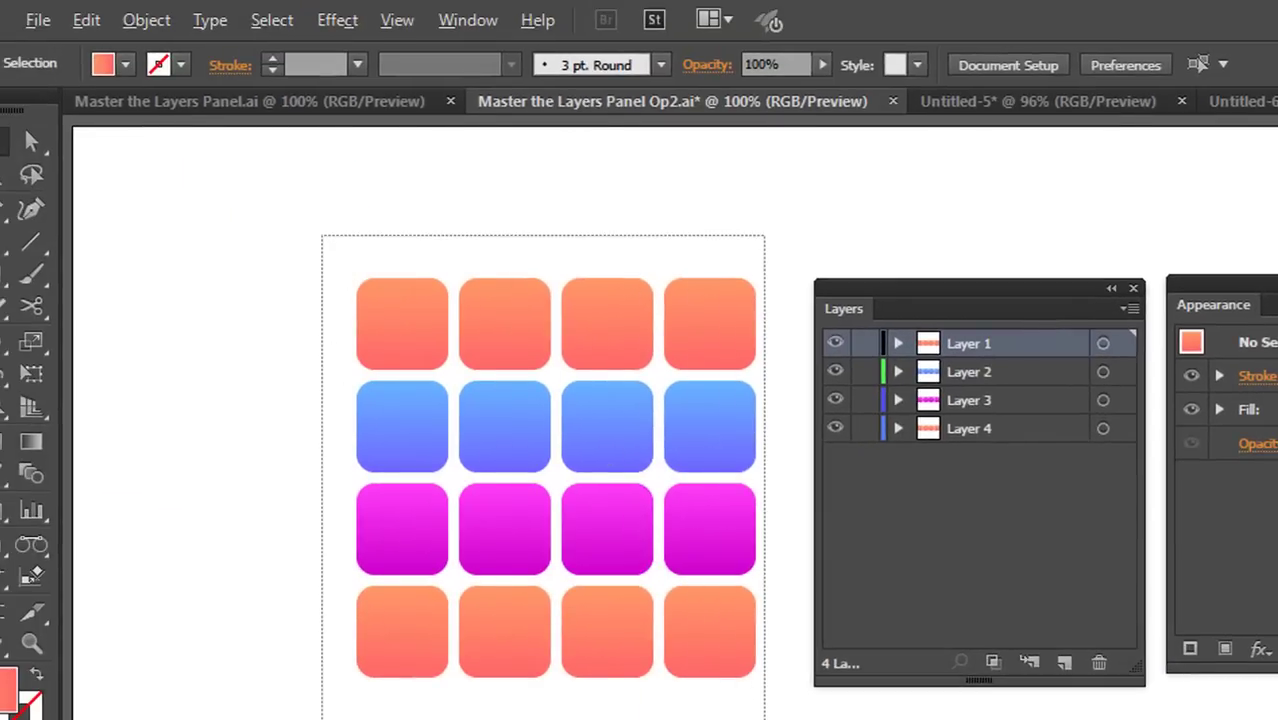
# - Copy all 16 rounded squares and Paste in Place into Untitled-6, keeping Layers 1–4
pyautogui.moveTo(463, 315); pyautogui.dragTo(763, 700)
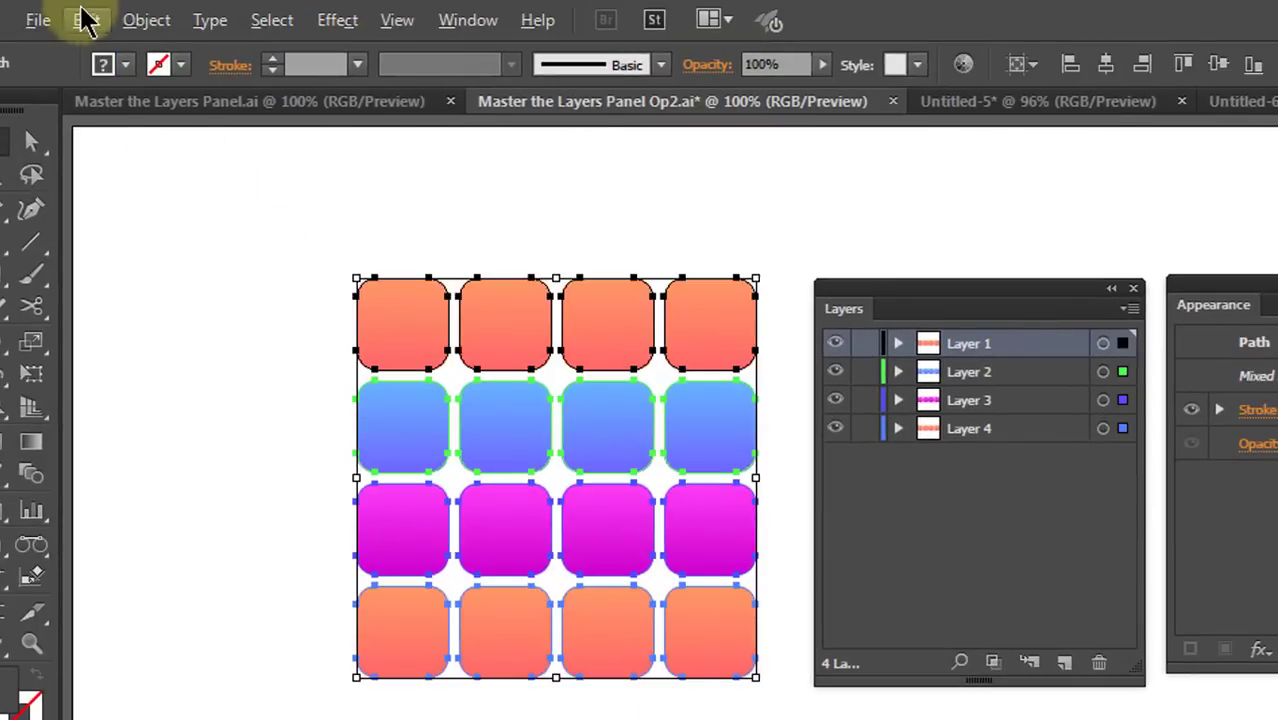
pyautogui.click(86, 20)
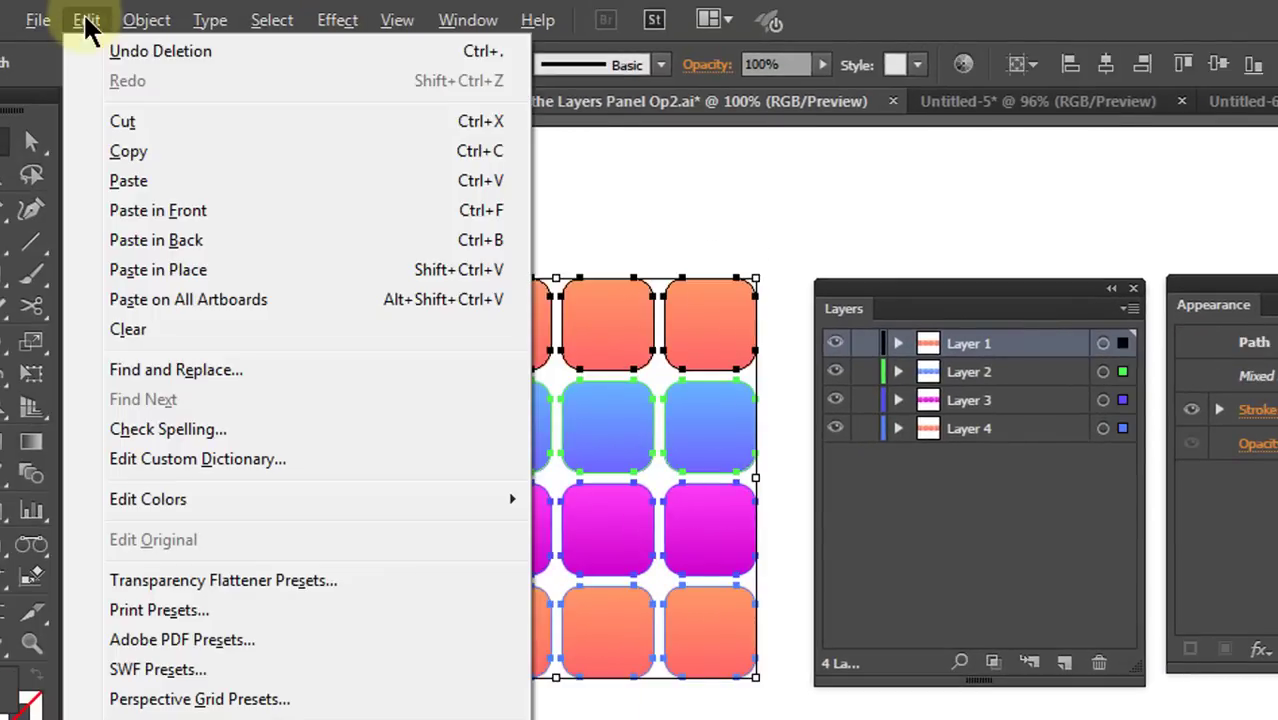
pyautogui.click(115, 158)
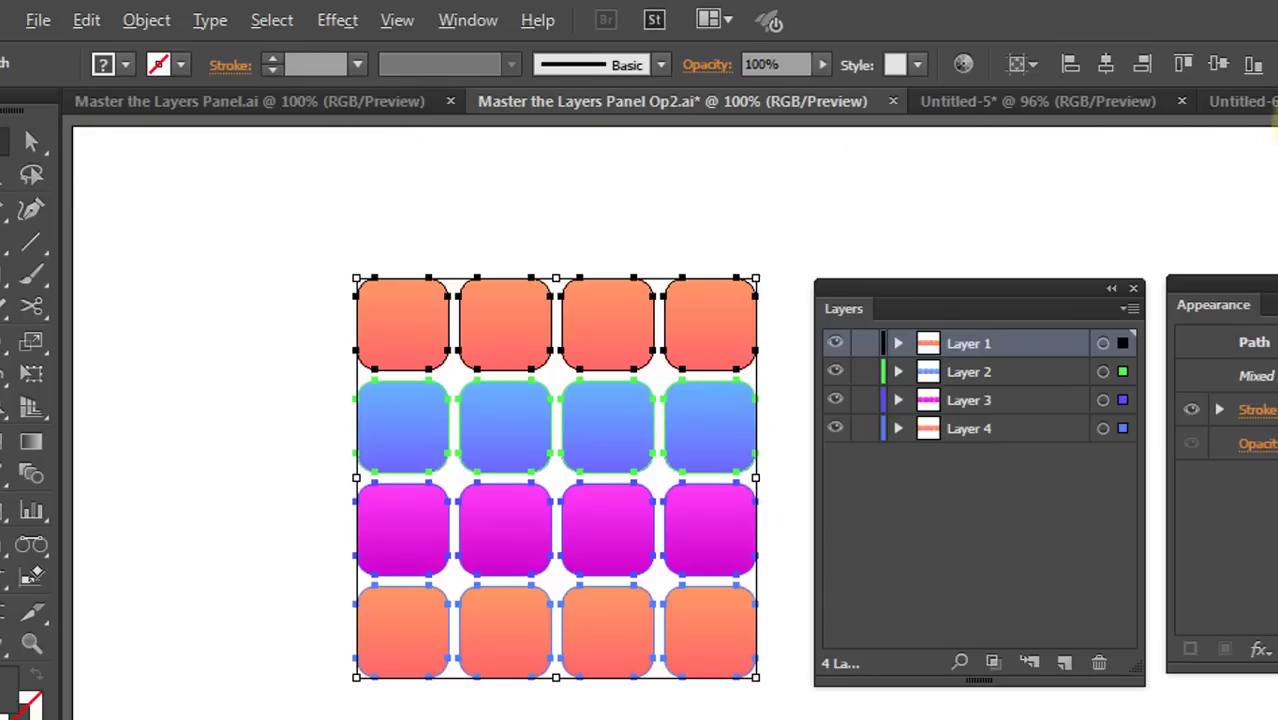
pyautogui.click(1240, 101)
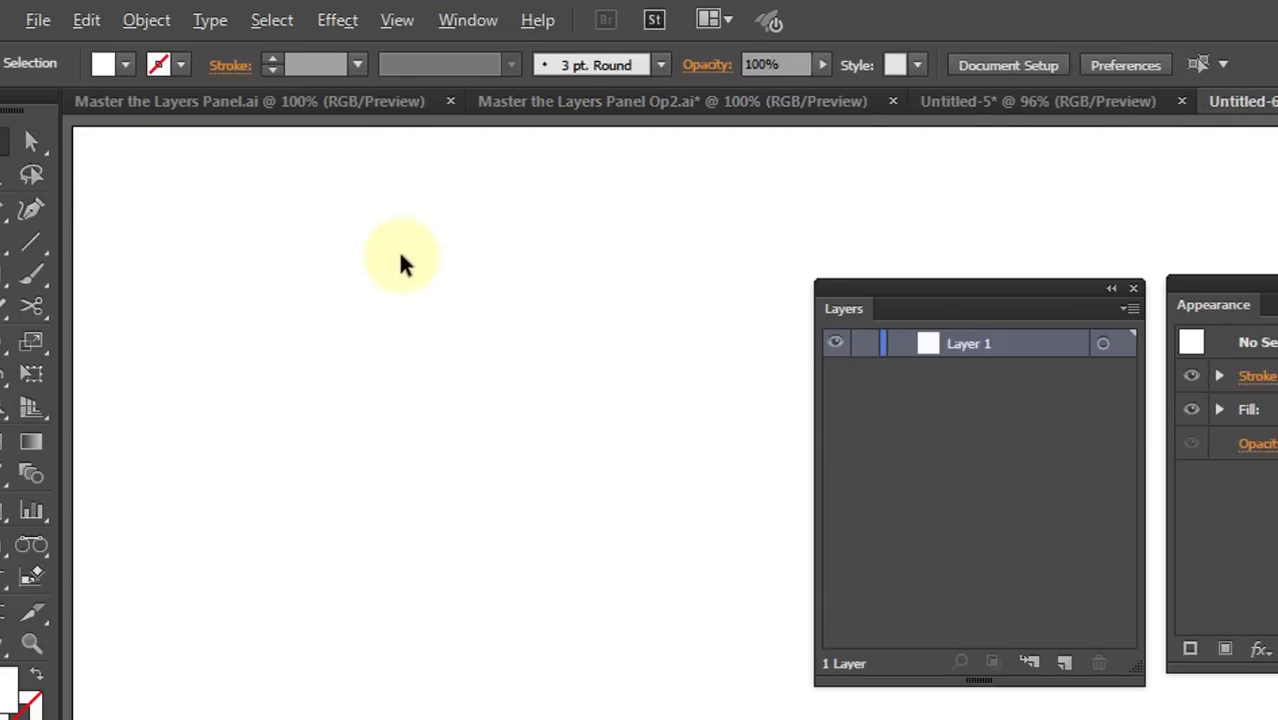
pyautogui.click(88, 20)
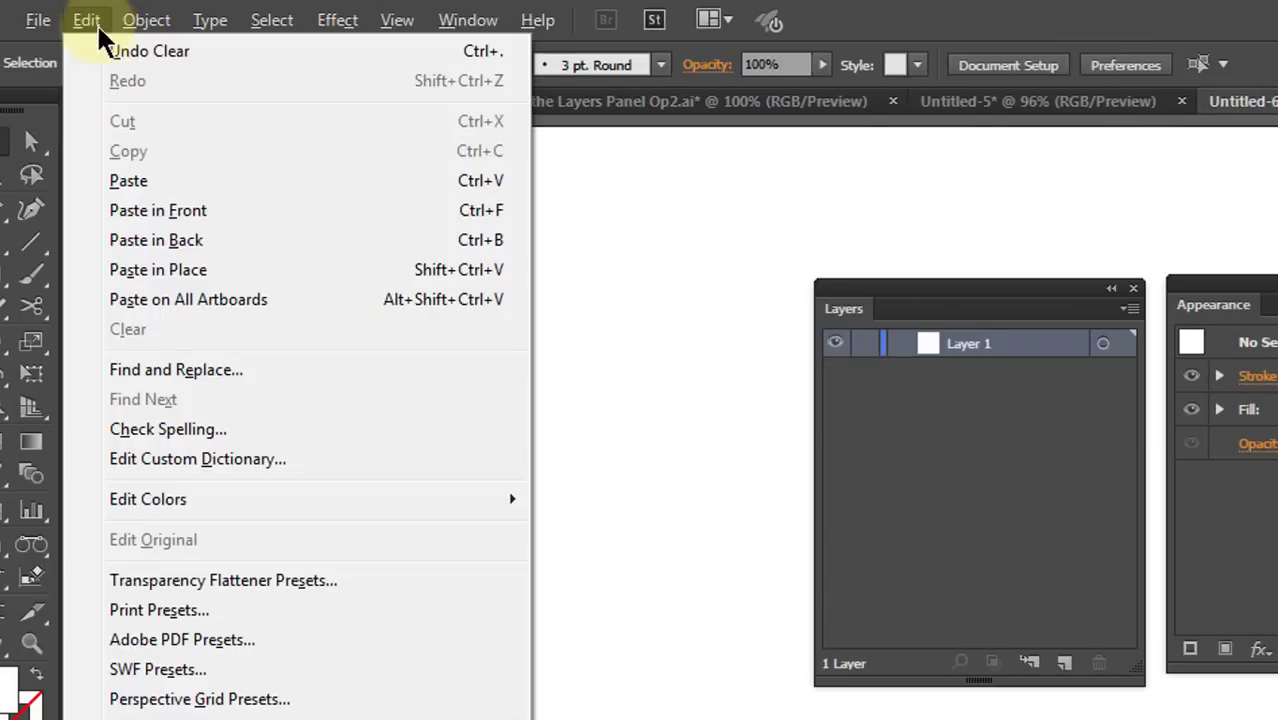
pyautogui.click(172, 272)
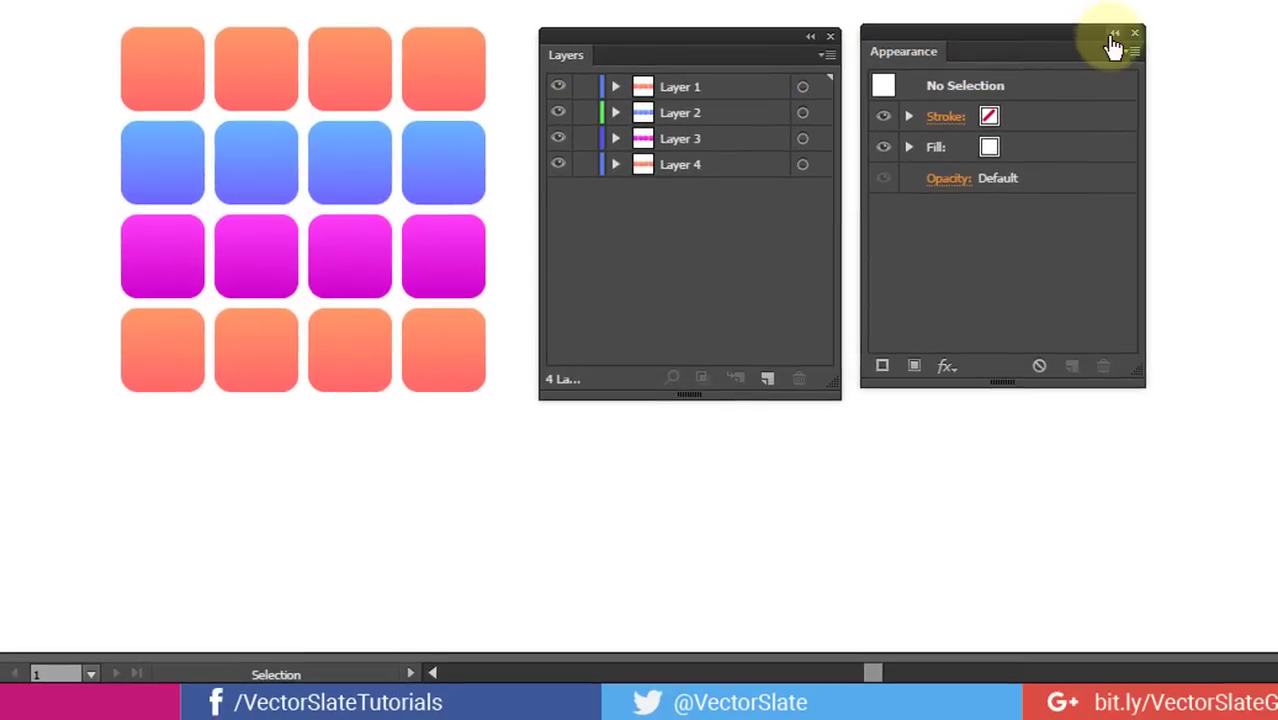
# - Close the Appearance panel and set the Layers panel row size to Large
pyautogui.click(1136, 37)
pyautogui.click(829, 55)
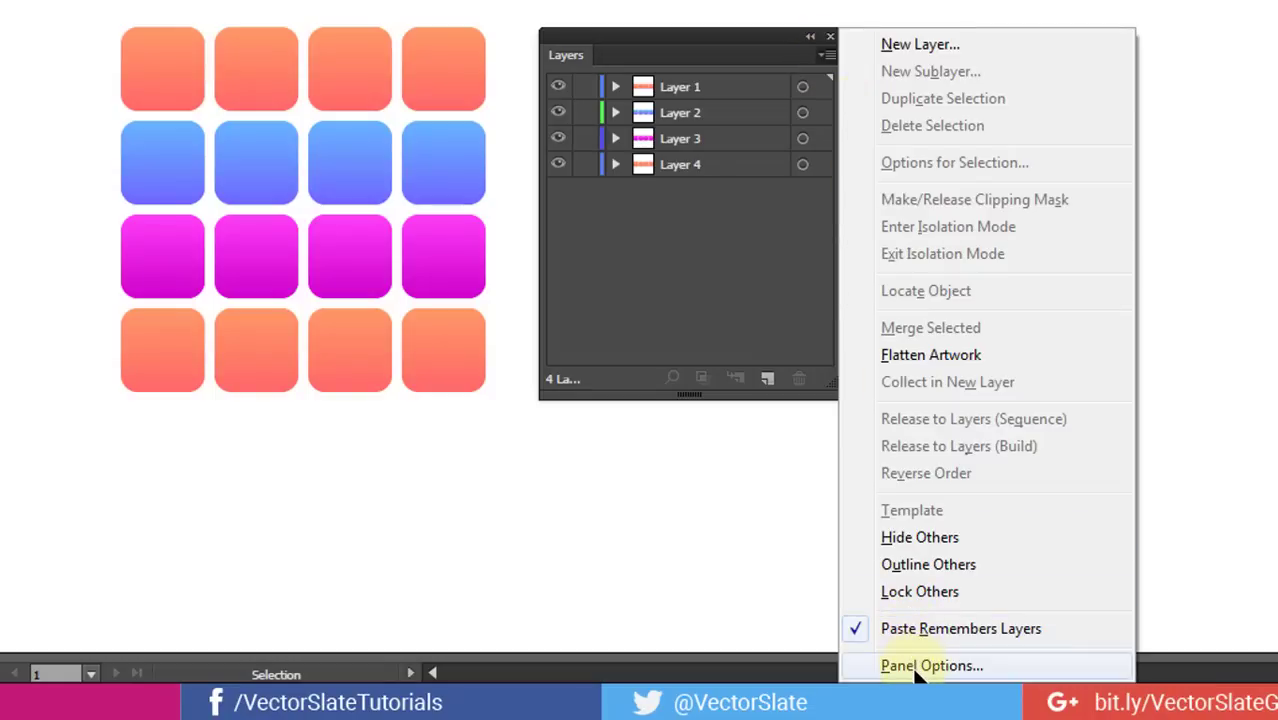
pyautogui.click(953, 668)
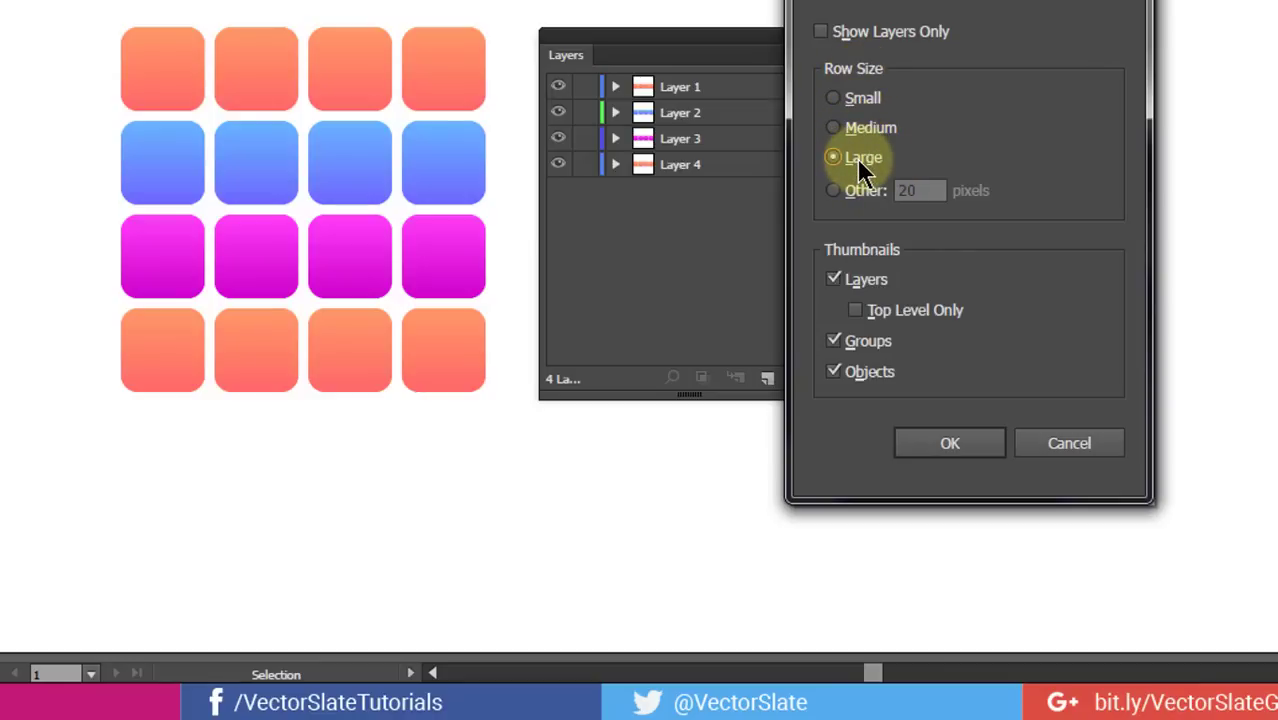
pyautogui.moveTo(813, 9); pyautogui.dragTo(881, 3)
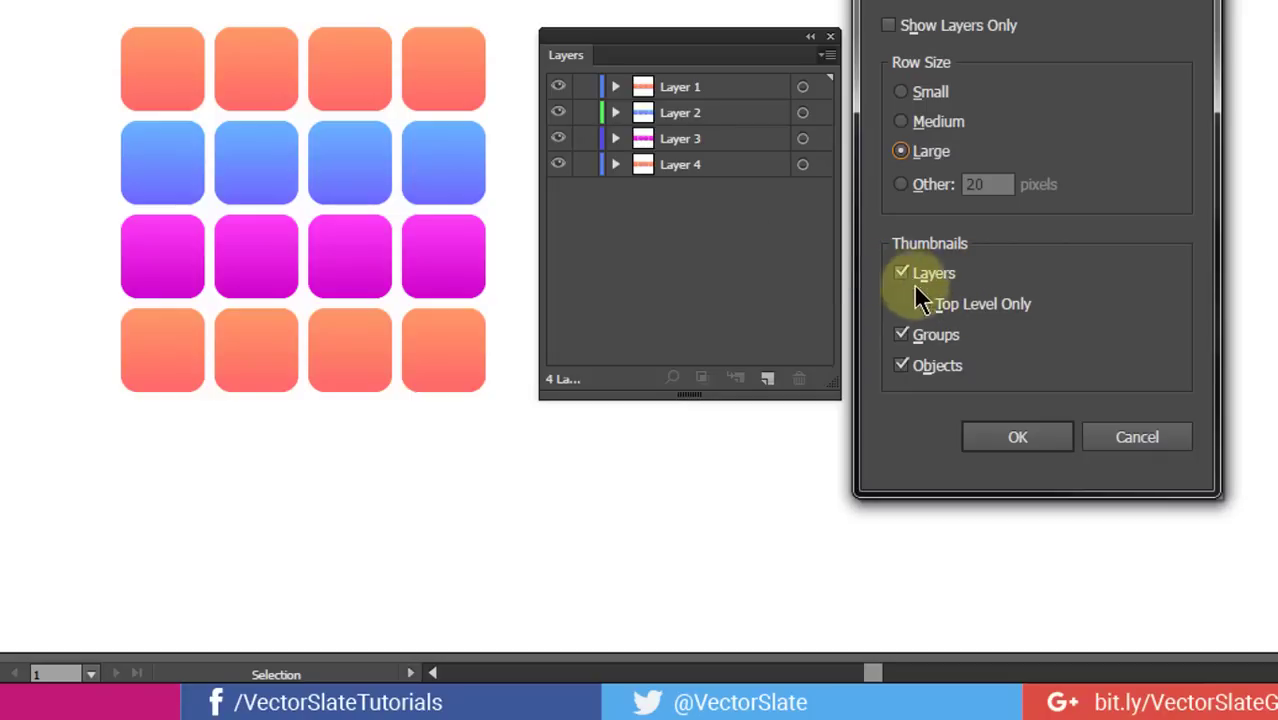
pyautogui.click(1017, 440)
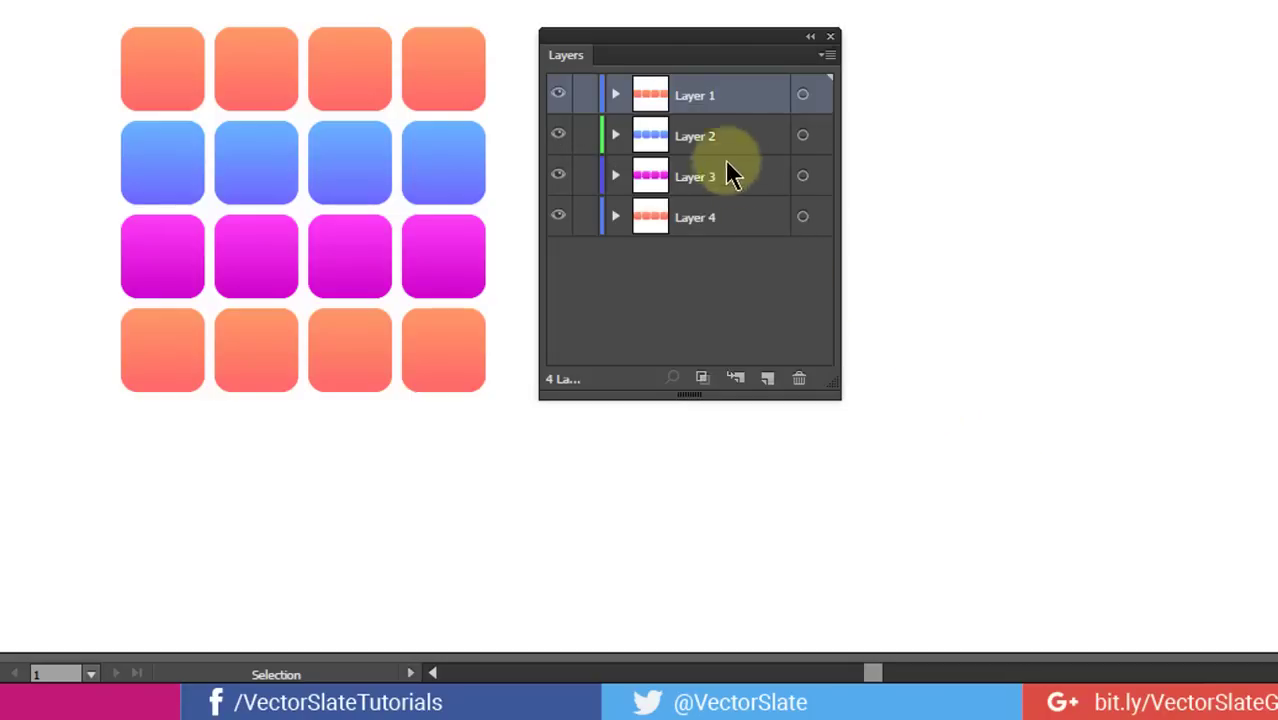